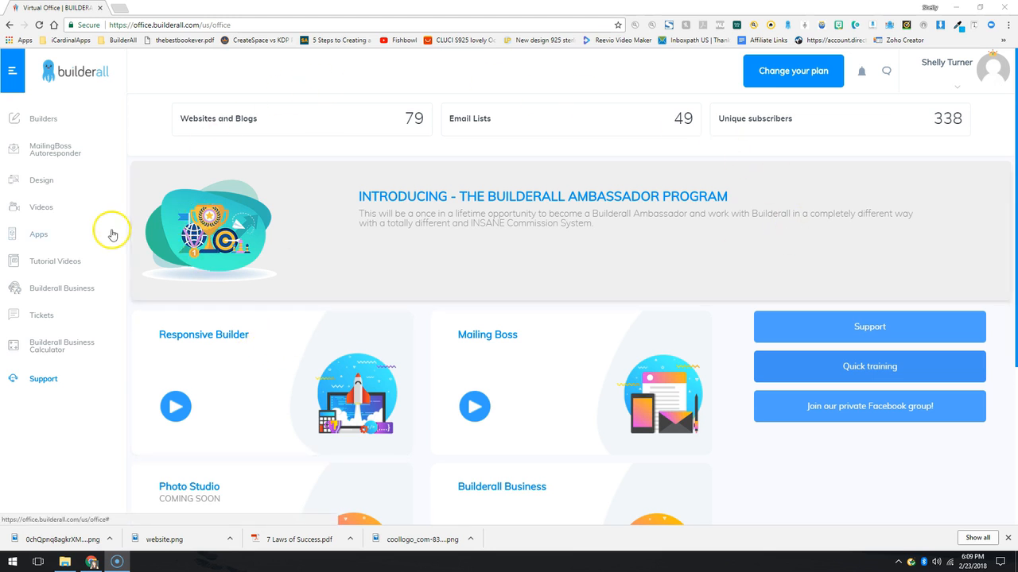
Open the Photo Studio app
{"action": "left_click", "coordinate": [40, 236]}
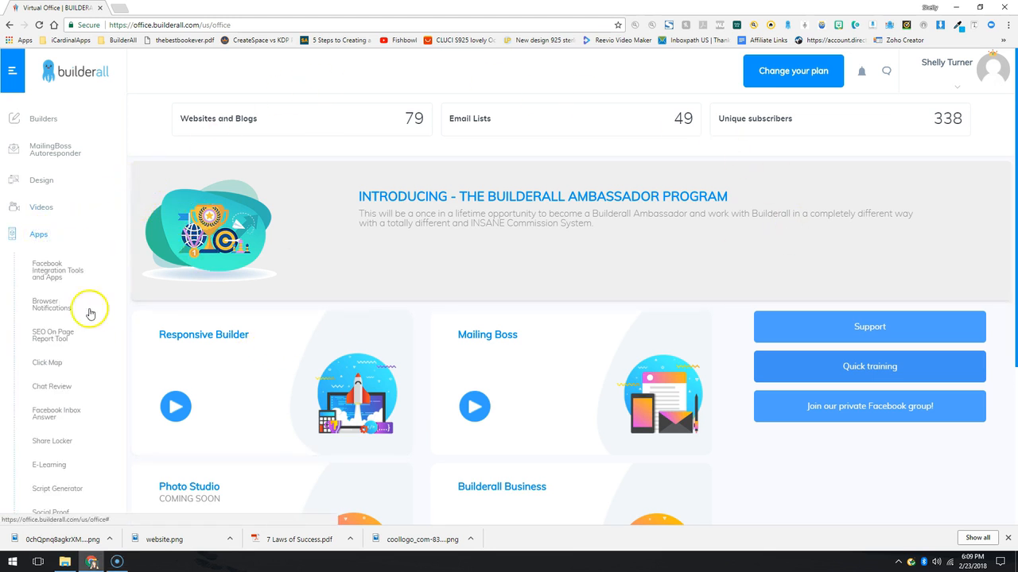
{"action": "scroll", "coordinate": [80, 414], "scroll_direction": "down", "scroll_amount": 2}
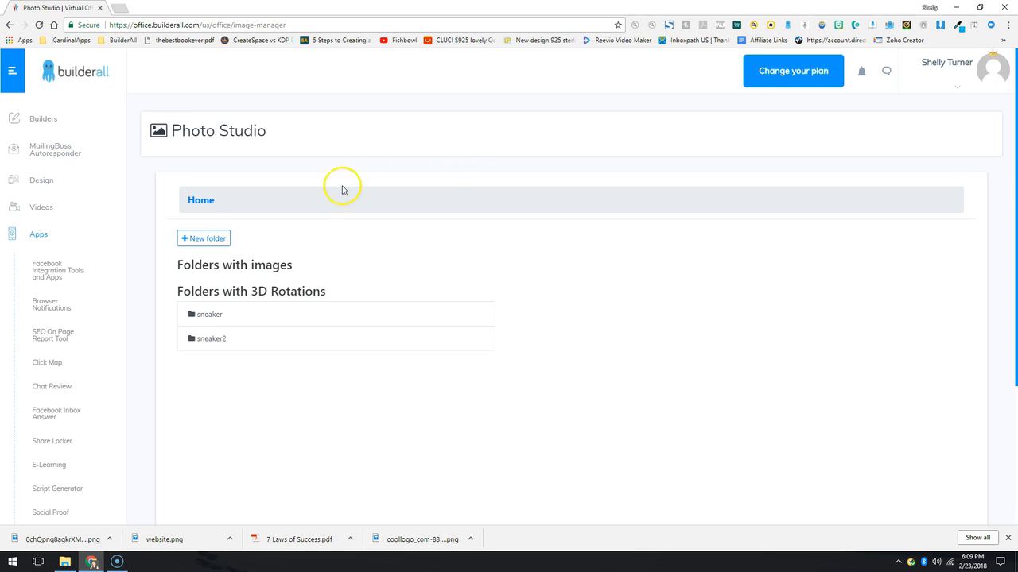
Open the Imac - Chroma Key mockup in the Design Studio
{"action": "left_click", "coordinate": [41, 182]}
{"action": "left_click", "coordinate": [51, 211]}
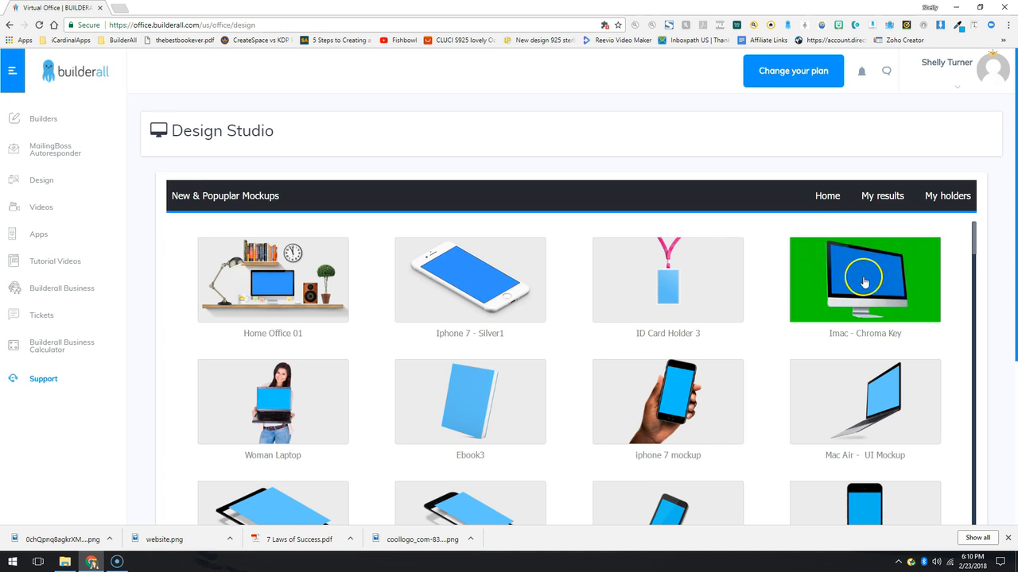
{"action": "left_click", "coordinate": [860, 273]}
{"action": "scroll", "coordinate": [625, 359], "scroll_direction": "down", "scroll_amount": 1}
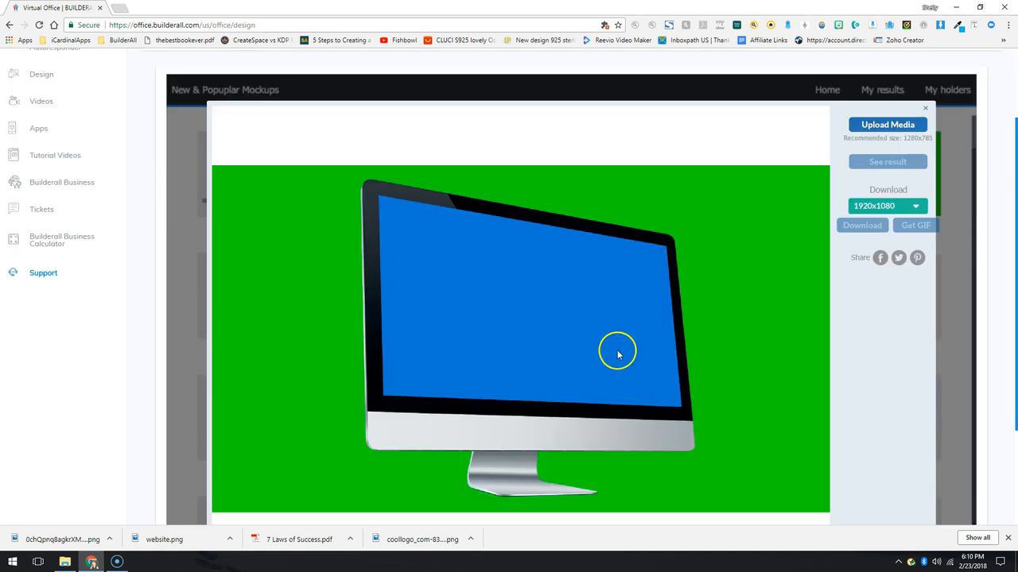
{"action": "scroll", "coordinate": [616, 360], "scroll_direction": "down", "scroll_amount": 1}
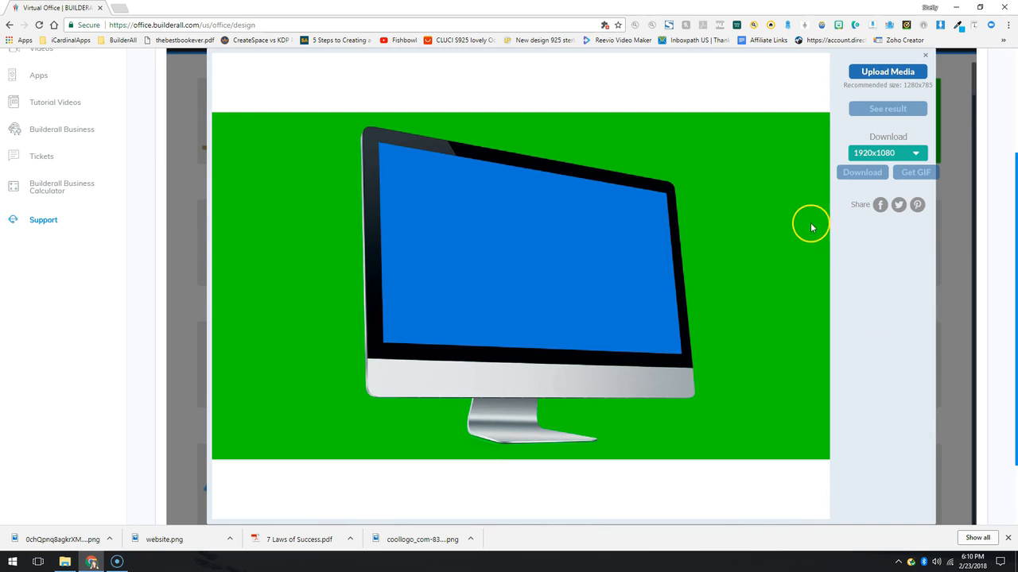
Upload the website image from the Photo Studio Demo folder into the iMac mockup
{"action": "left_click", "coordinate": [880, 71]}
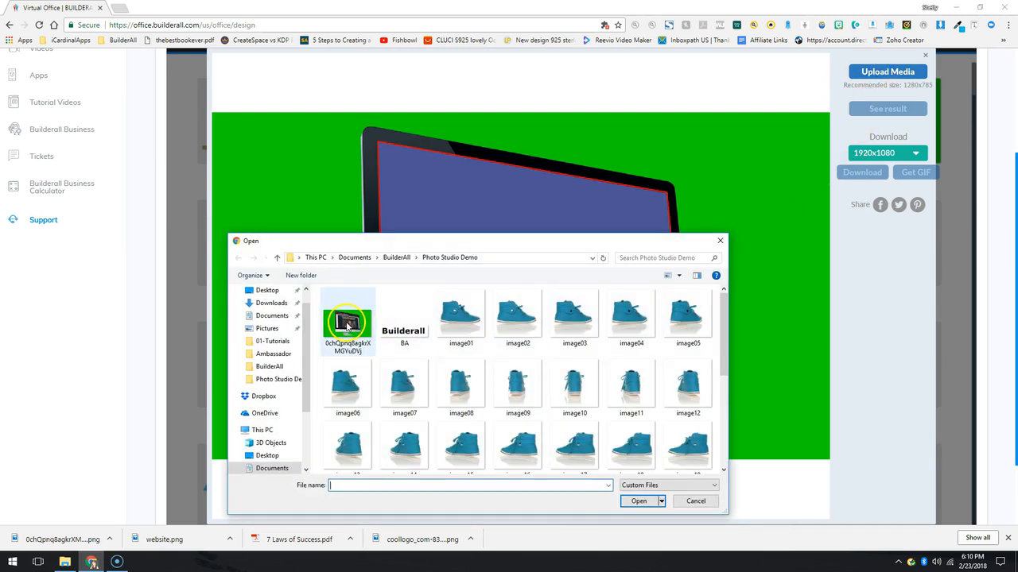
{"action": "scroll", "coordinate": [515, 371], "scroll_direction": "down", "scroll_amount": 3}
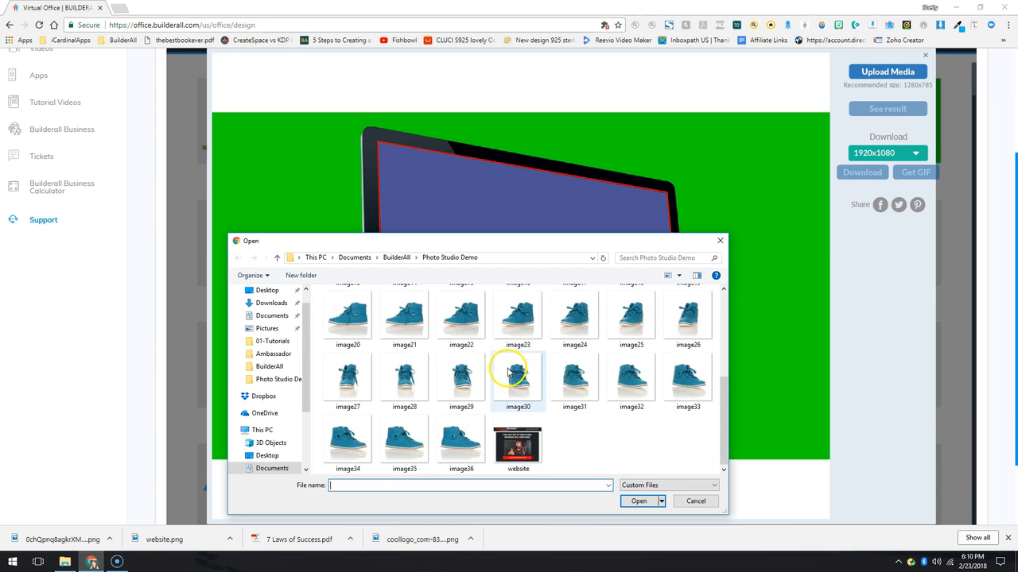
{"action": "left_click", "coordinate": [521, 442]}
{"action": "left_click", "coordinate": [638, 500]}
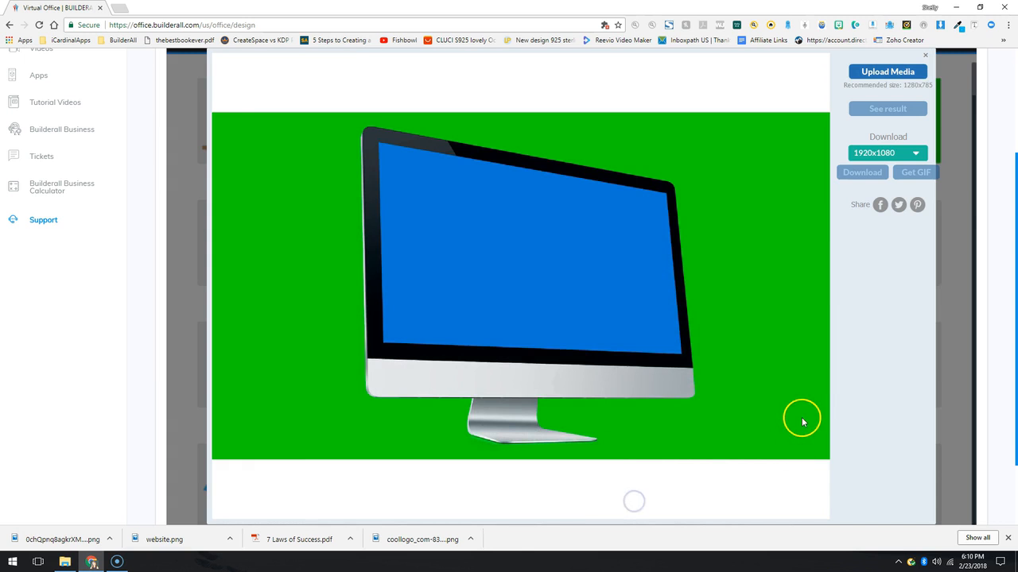
Shift the uploaded website image down so its header sits at the top of the crop frame, and accept the placement
{"action": "left_click_drag", "start_coordinate": [539, 182], "coordinate": [539, 224]}
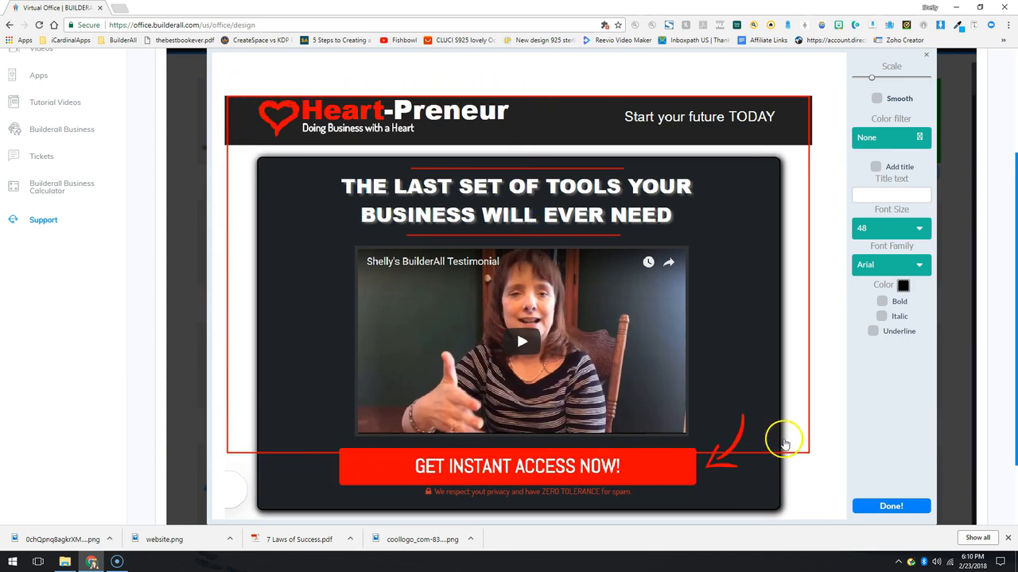
{"action": "mouse_move", "coordinate": [495, 233]}
{"action": "left_mouse_down"}
{"action": "mouse_move", "coordinate": [522, 274]}
{"action": "mouse_move", "coordinate": [497, 237]}
{"action": "left_mouse_up"}
{"action": "left_click", "coordinate": [739, 371]}
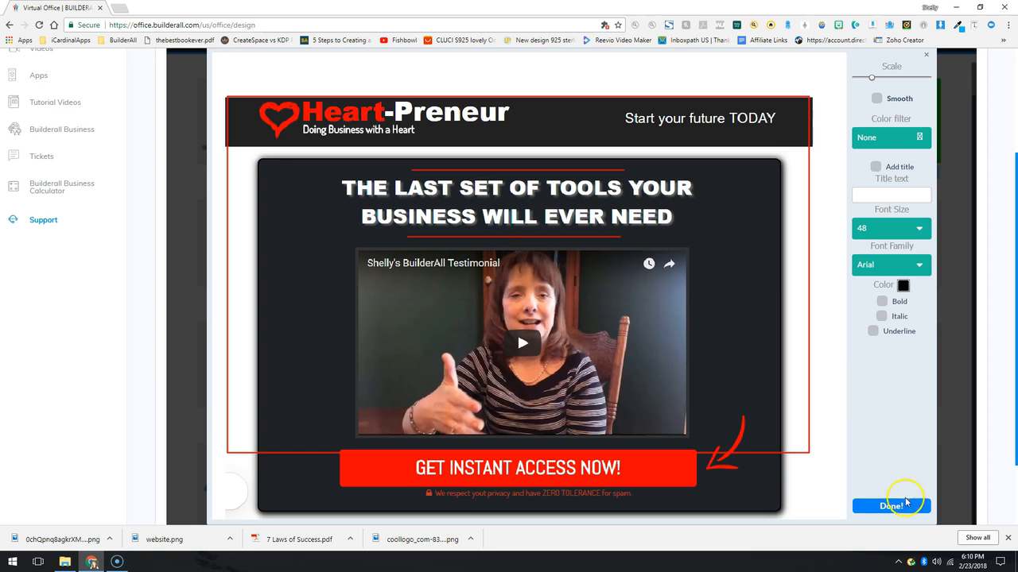
{"action": "left_click", "coordinate": [891, 506]}
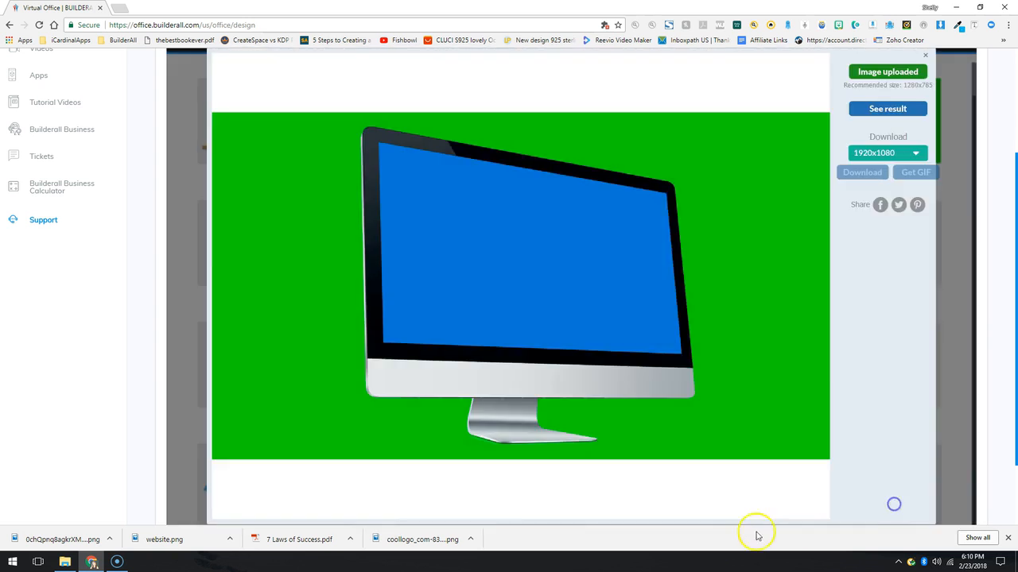
Generate the mockup result and download it at 1920x1080
{"action": "left_click", "coordinate": [879, 113]}
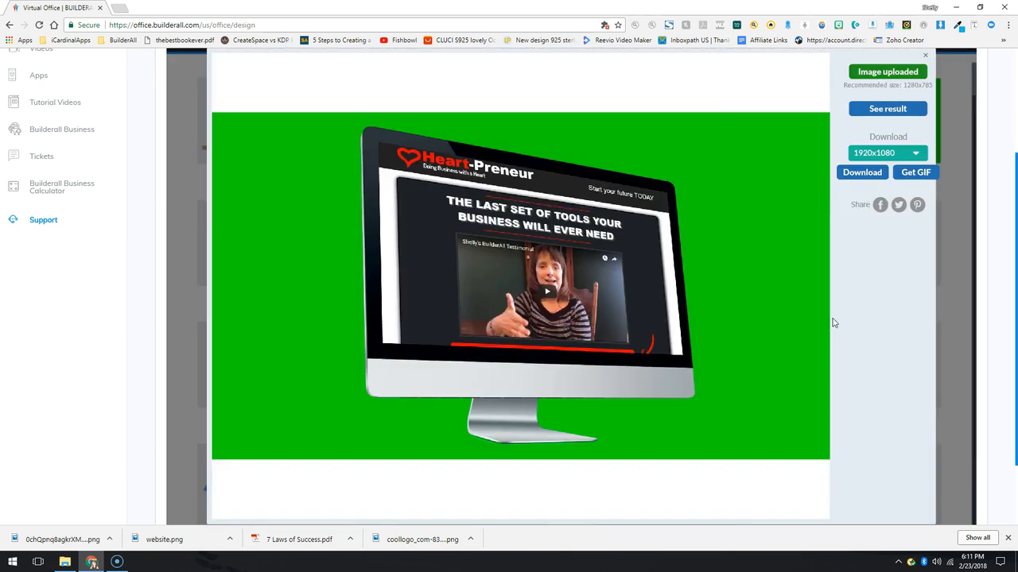
{"action": "left_click", "coordinate": [858, 176]}
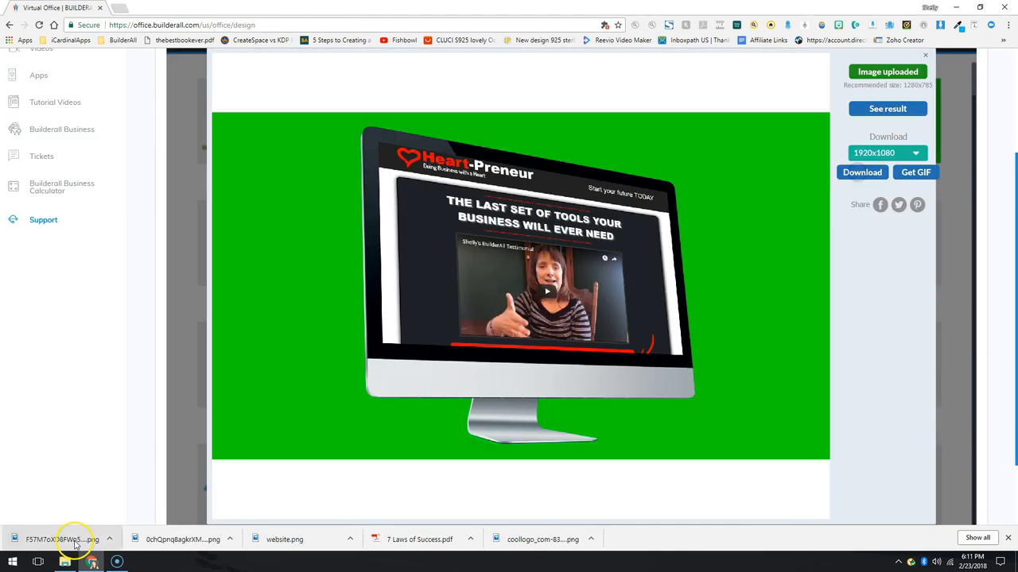
View the downloaded mockup image in Photos and close it
{"action": "left_click", "coordinate": [80, 540]}
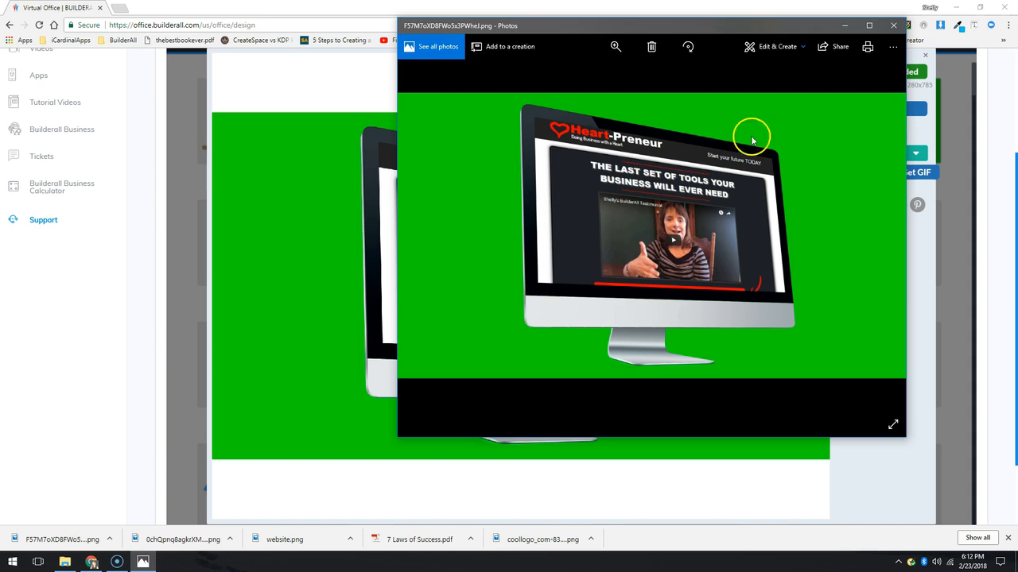
{"action": "left_click", "coordinate": [891, 30]}
Return to the Builderall office home page and open Photo Studio from the apps
{"action": "scroll", "coordinate": [75, 313], "scroll_direction": "up", "scroll_amount": 2}
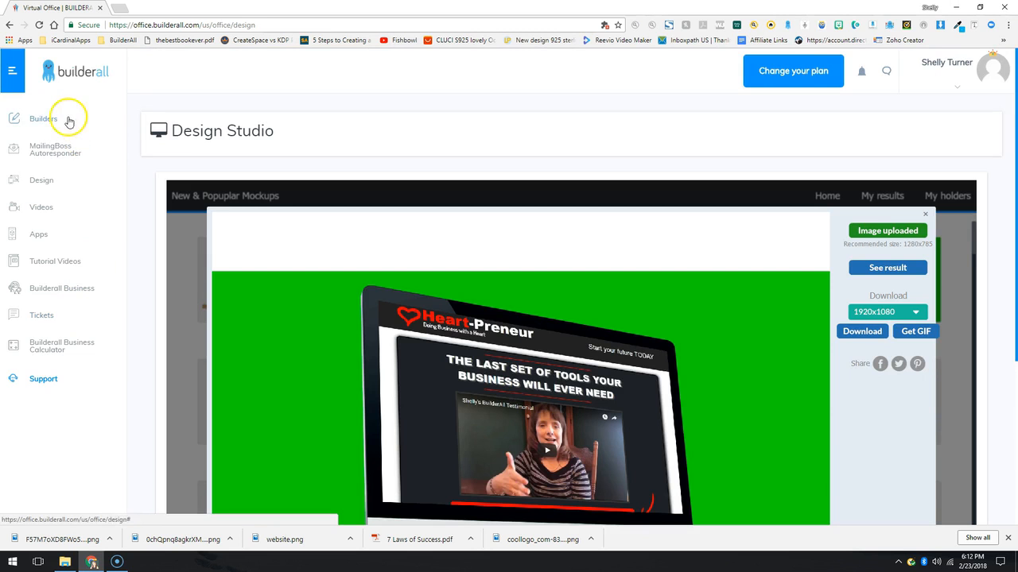
{"action": "left_click", "coordinate": [77, 69]}
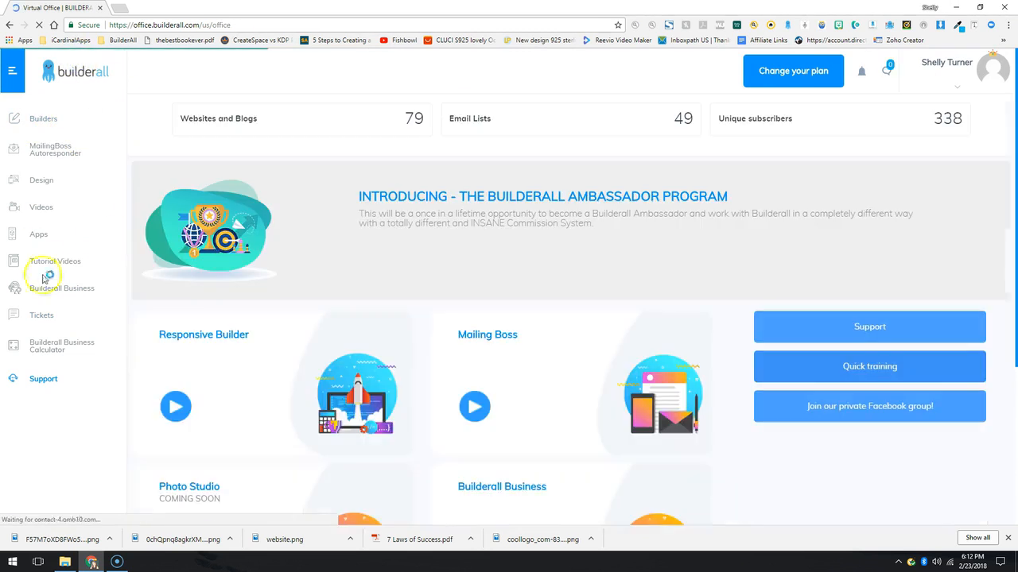
{"action": "left_click", "coordinate": [38, 239]}
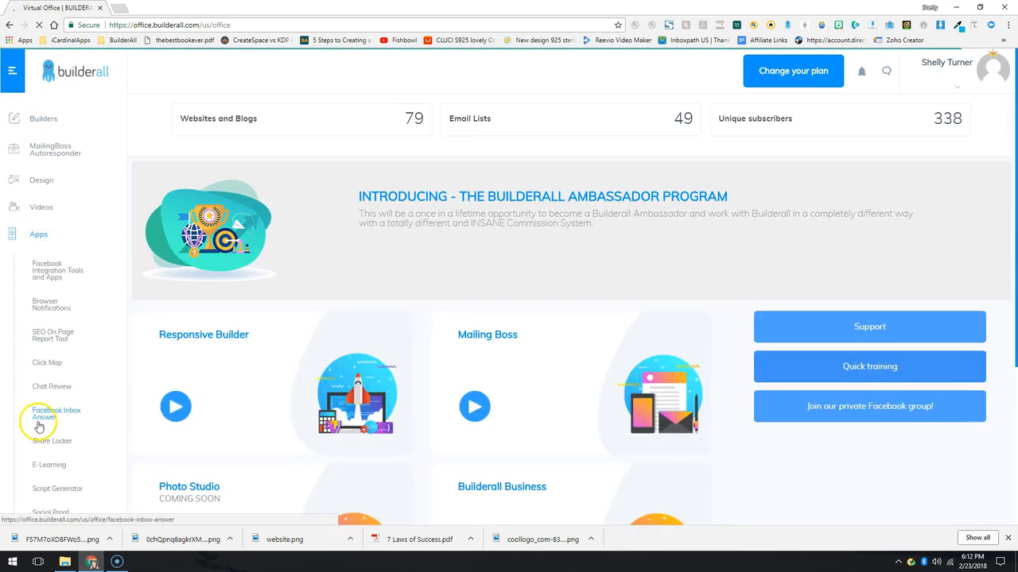
{"action": "scroll", "coordinate": [50, 397], "scroll_direction": "down", "scroll_amount": 2}
{"action": "left_click", "coordinate": [50, 376]}
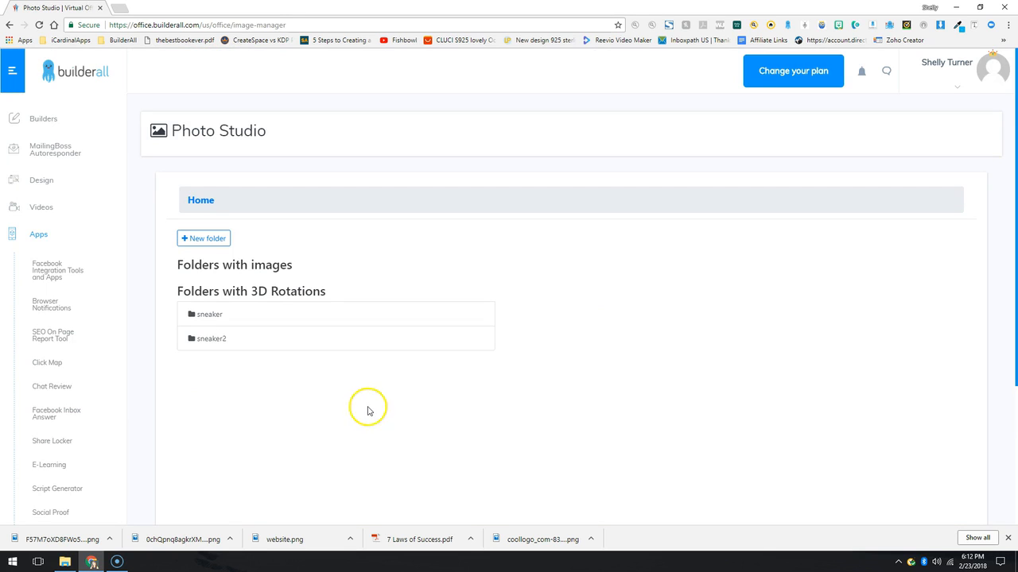
Create a regular image folder named websitepic, without 3D rotation
{"action": "left_click", "coordinate": [217, 238]}
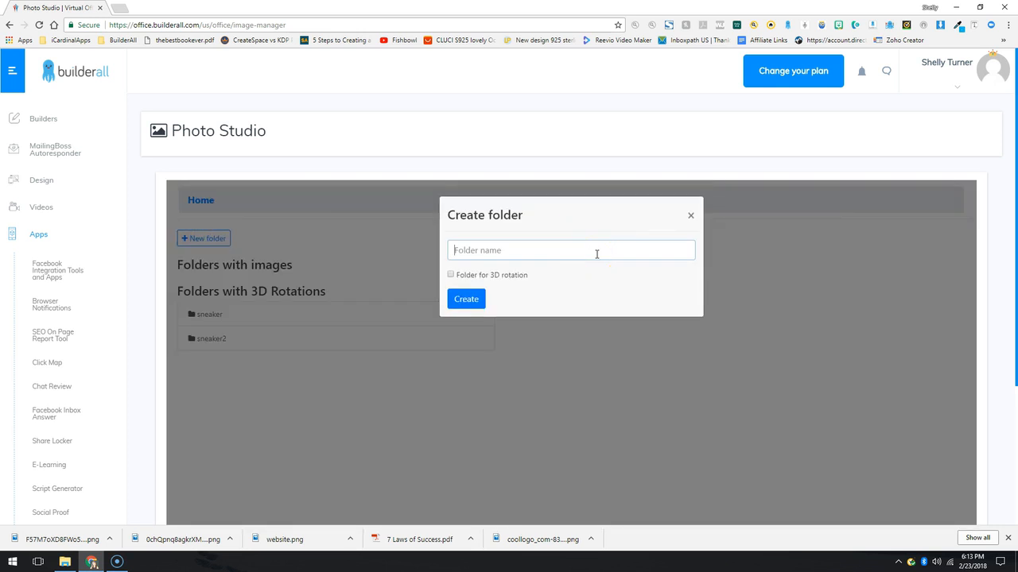
{"action": "left_click", "coordinate": [461, 300]}
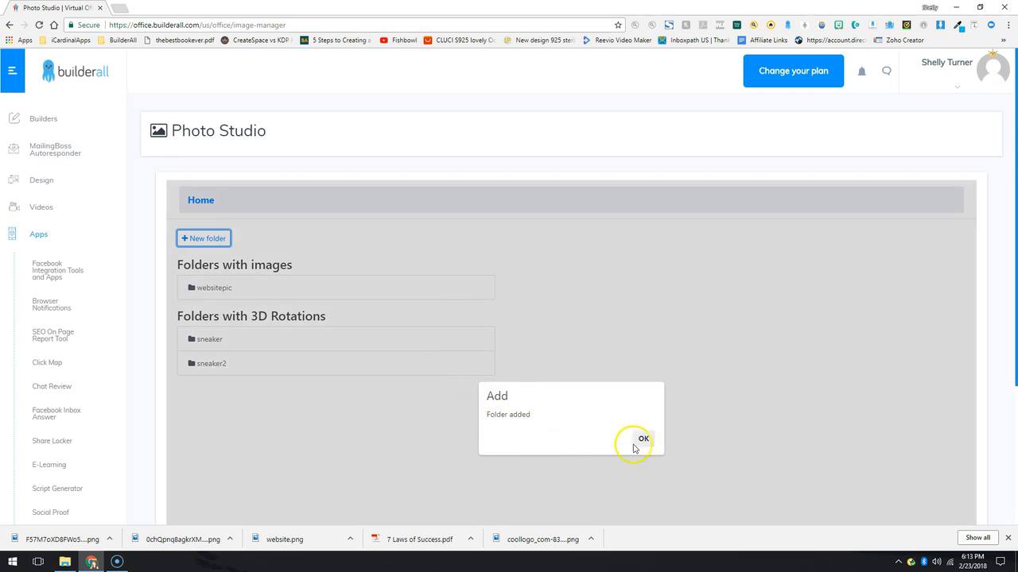
{"action": "left_click", "coordinate": [644, 441]}
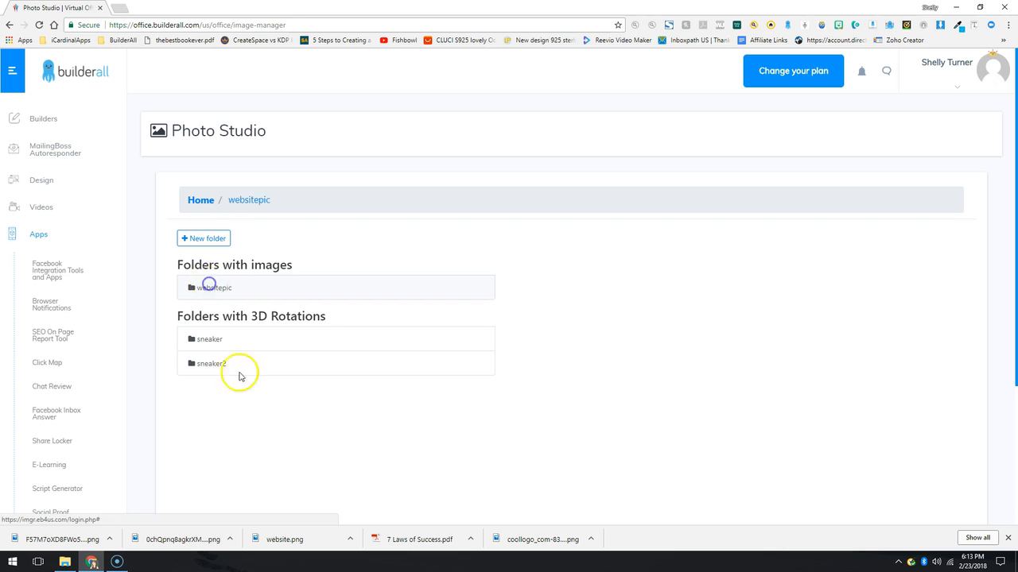
Add the file website.png from the Photo Studio Demo folder to the websitepic folder
{"action": "left_click", "coordinate": [210, 287]}
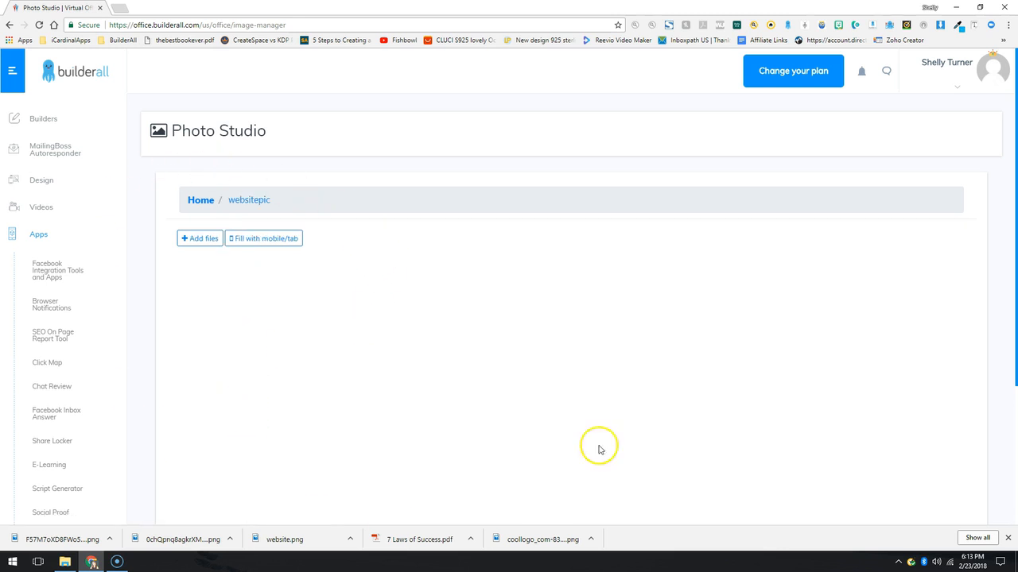
{"action": "left_click", "coordinate": [201, 240]}
{"action": "left_click", "coordinate": [480, 252]}
{"action": "scroll", "coordinate": [528, 382], "scroll_direction": "up", "scroll_amount": 1}
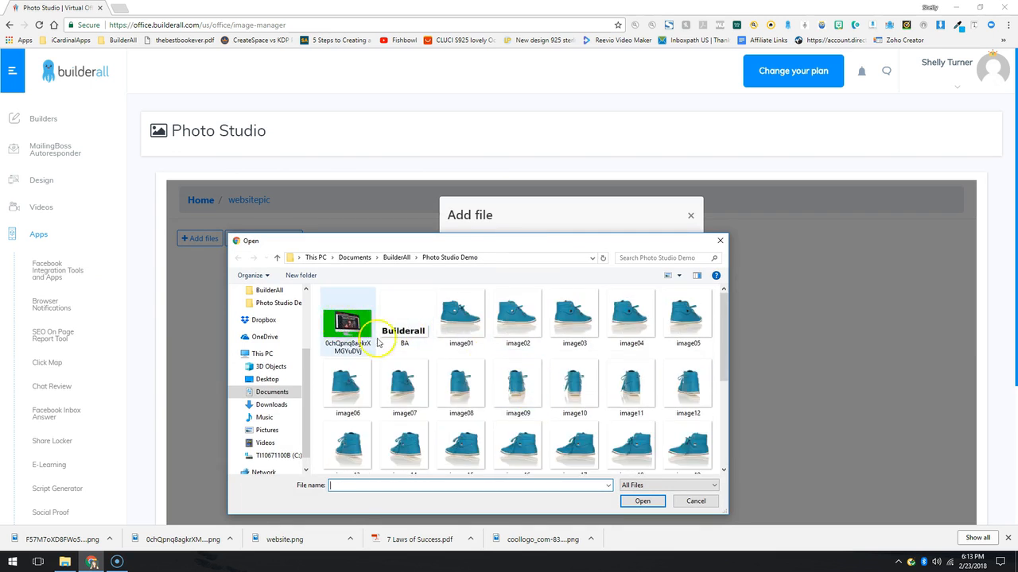
{"action": "scroll", "coordinate": [354, 334], "scroll_direction": "down", "scroll_amount": 3}
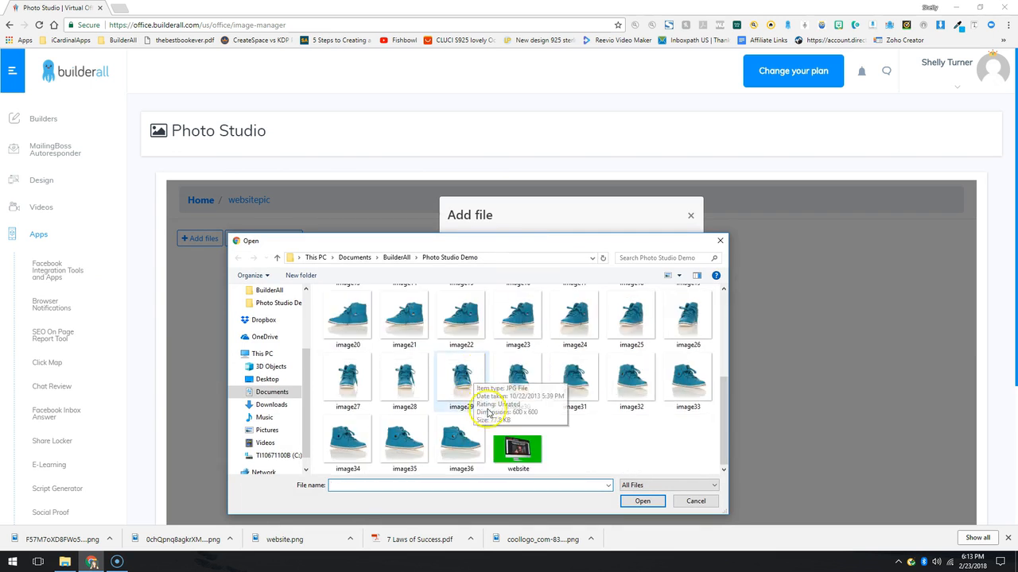
{"action": "left_click", "coordinate": [524, 450]}
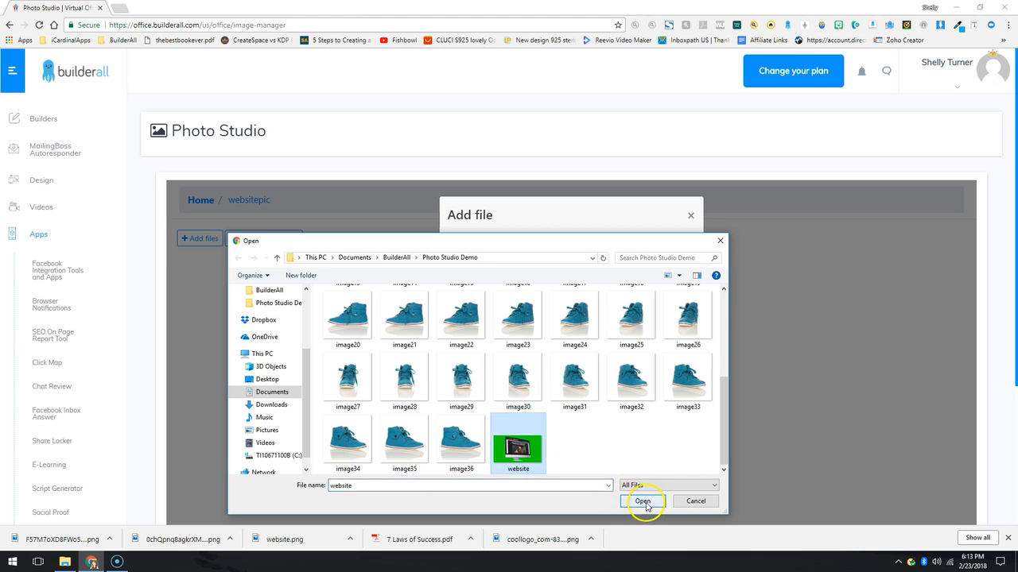
{"action": "left_click", "coordinate": [642, 501]}
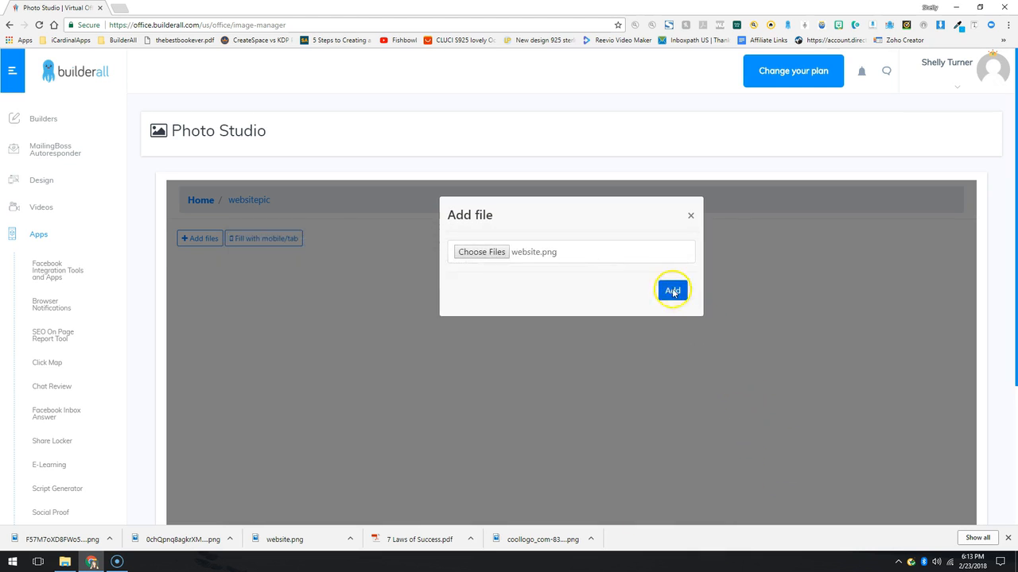
{"action": "left_click", "coordinate": [672, 291]}
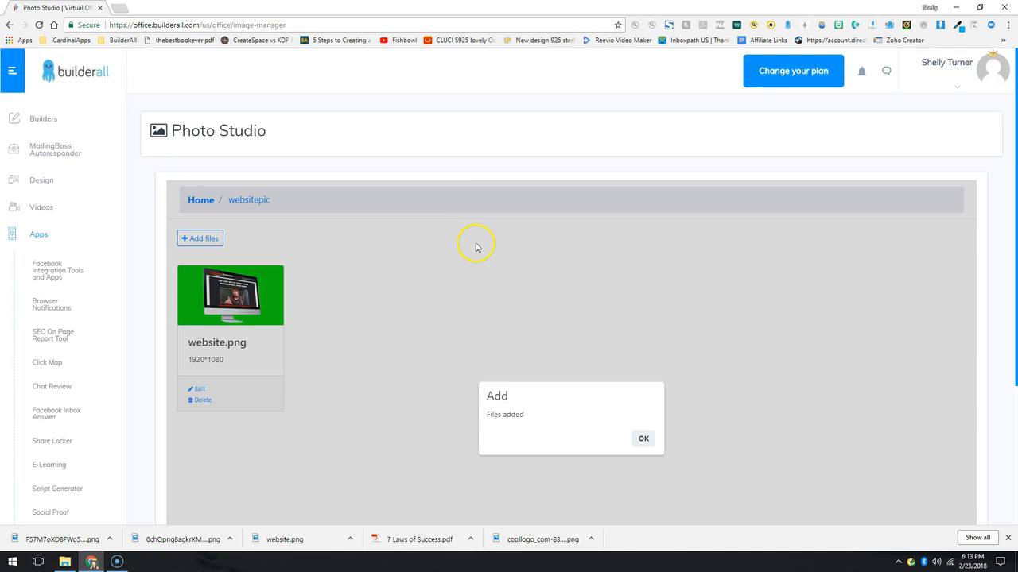
{"action": "left_click", "coordinate": [642, 438]}
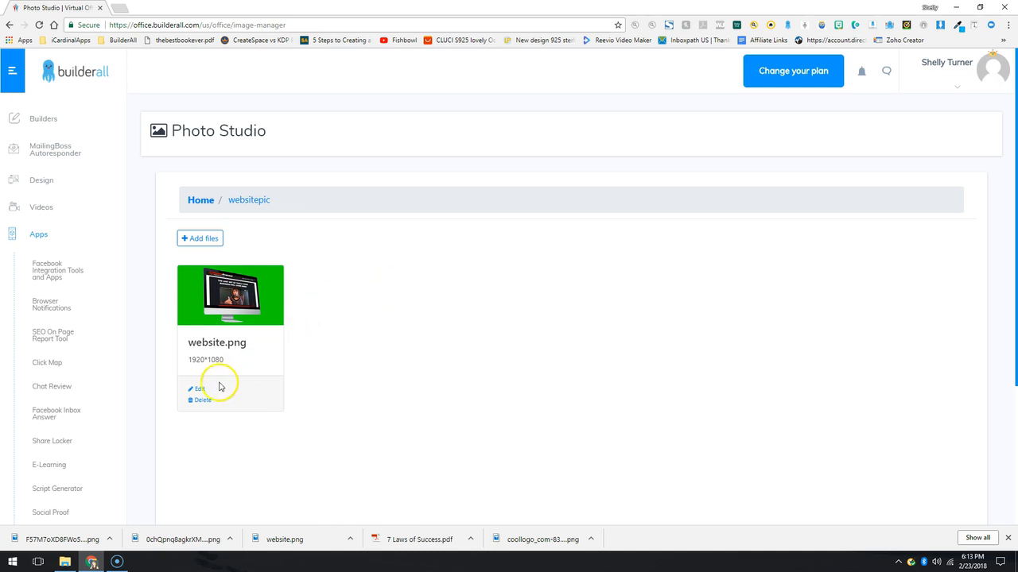
Open website.png in the websitepic folder for editing
{"action": "left_click", "coordinate": [203, 388]}
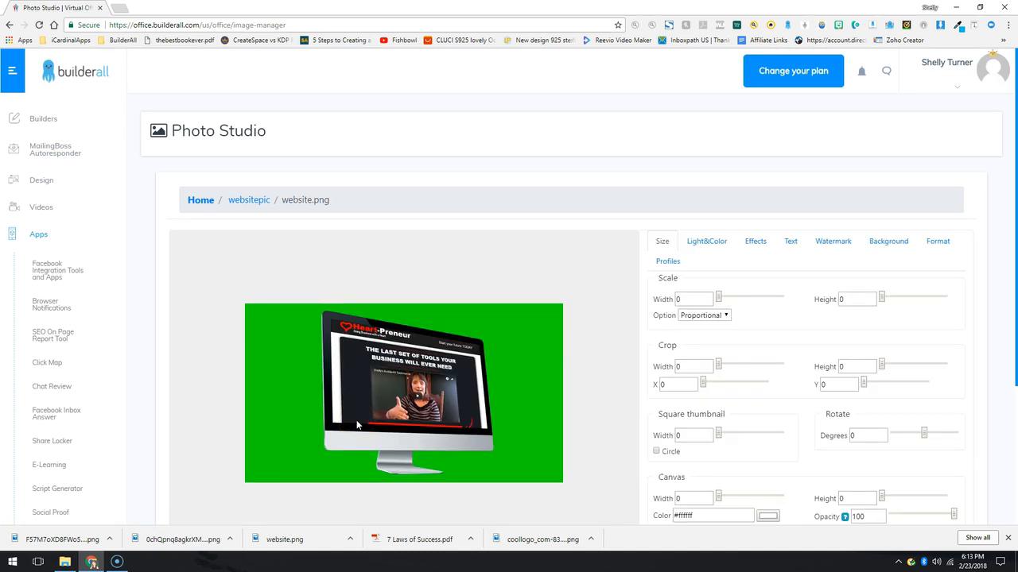
{"action": "left_click", "coordinate": [358, 402]}
{"action": "scroll", "coordinate": [609, 371], "scroll_direction": "down", "scroll_amount": 2}
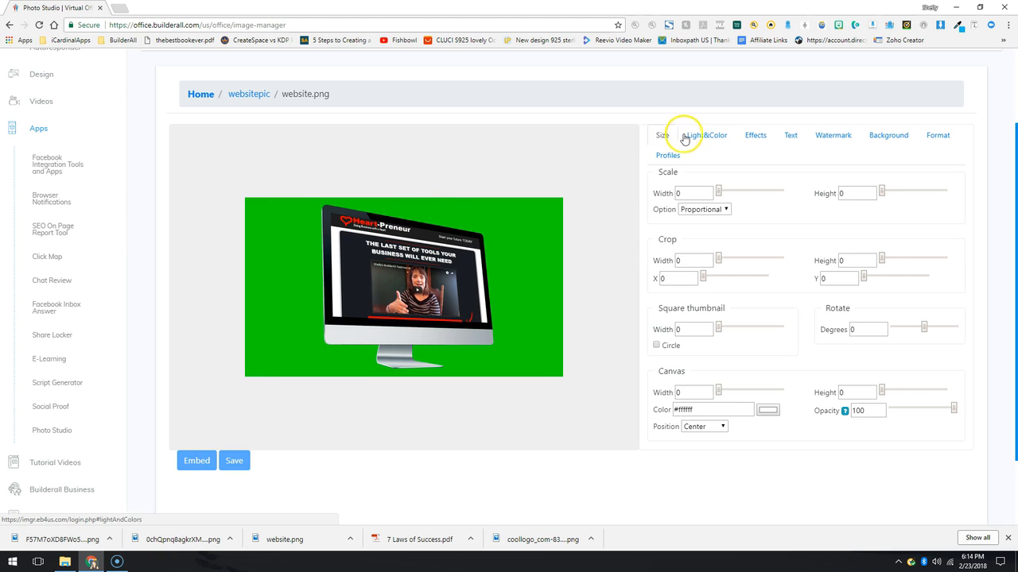
Examine the light and color, effects, text, watermark, background and format options available for website.png
{"action": "left_click", "coordinate": [709, 137]}
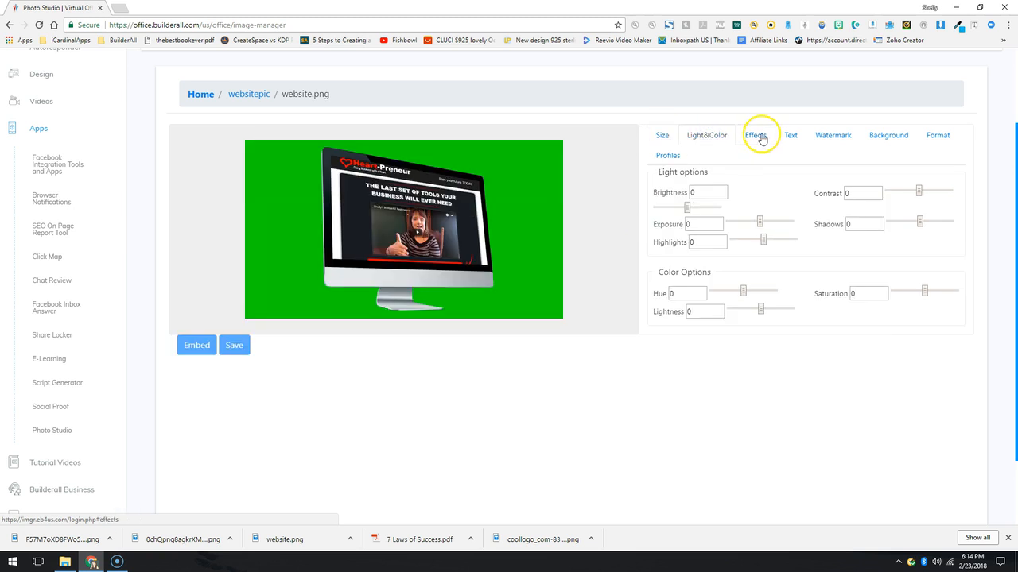
{"action": "left_click", "coordinate": [759, 137]}
{"action": "left_click", "coordinate": [792, 137]}
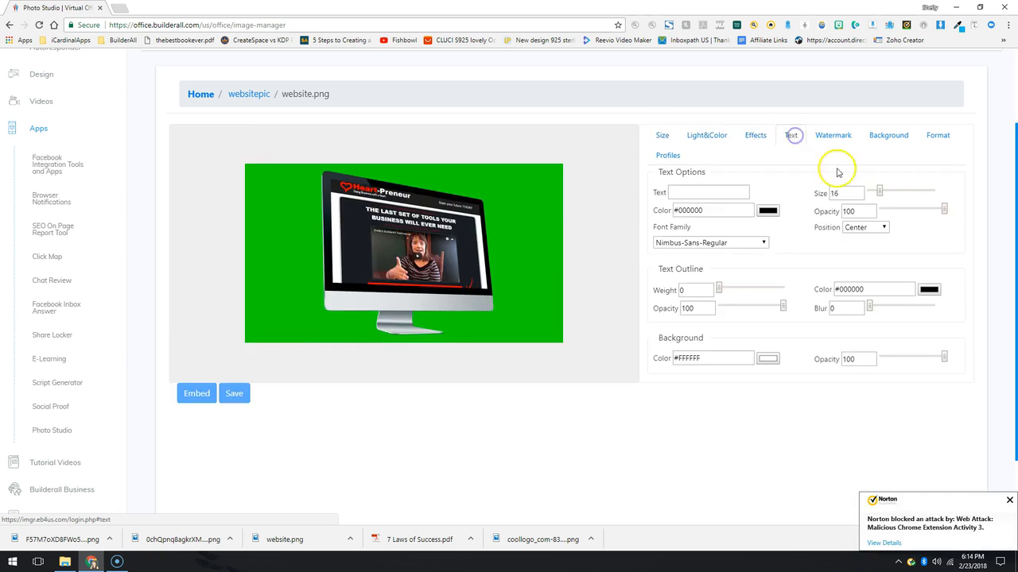
{"action": "left_click", "coordinate": [846, 138]}
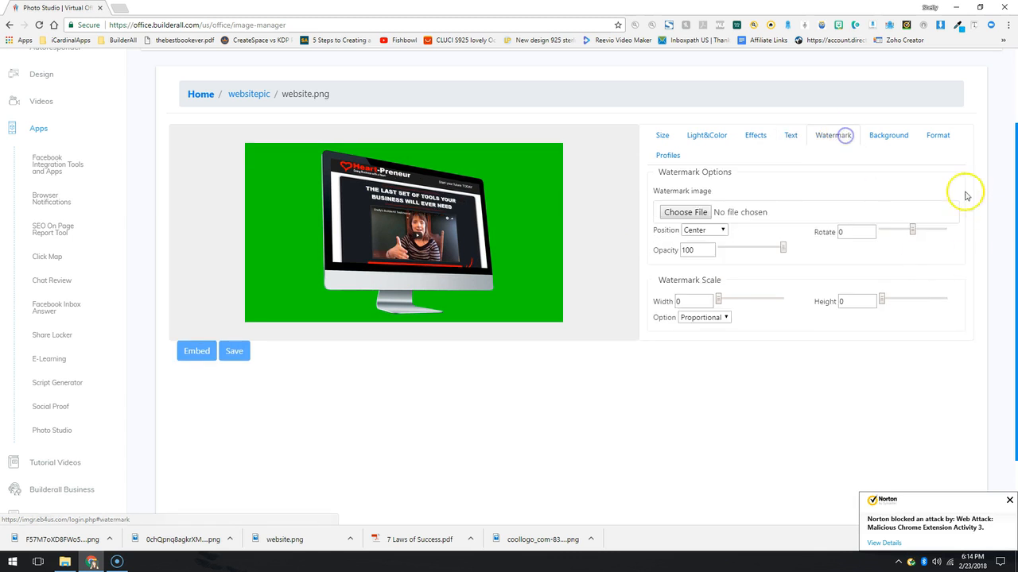
{"action": "left_click", "coordinate": [890, 136]}
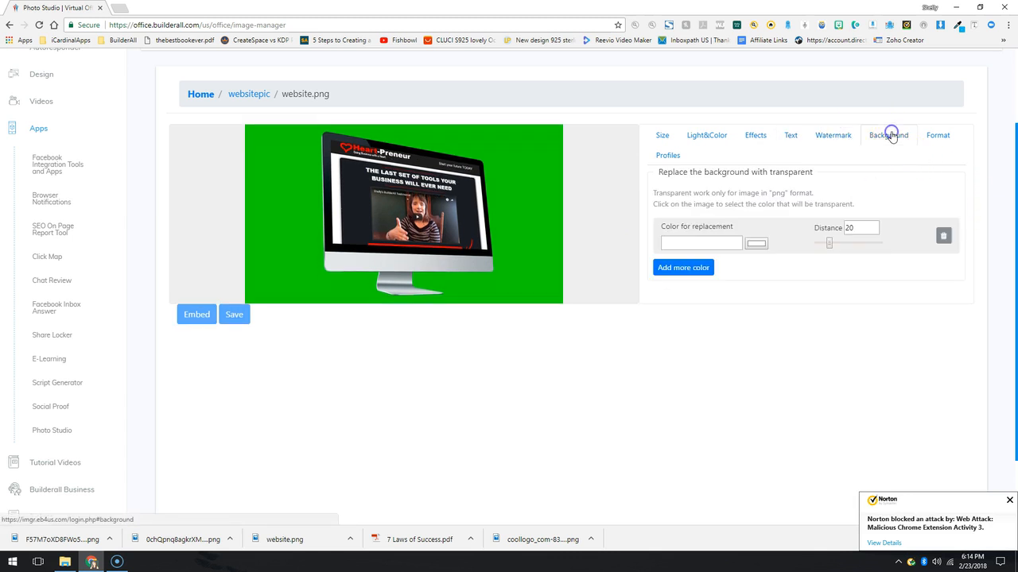
{"action": "left_click", "coordinate": [938, 137]}
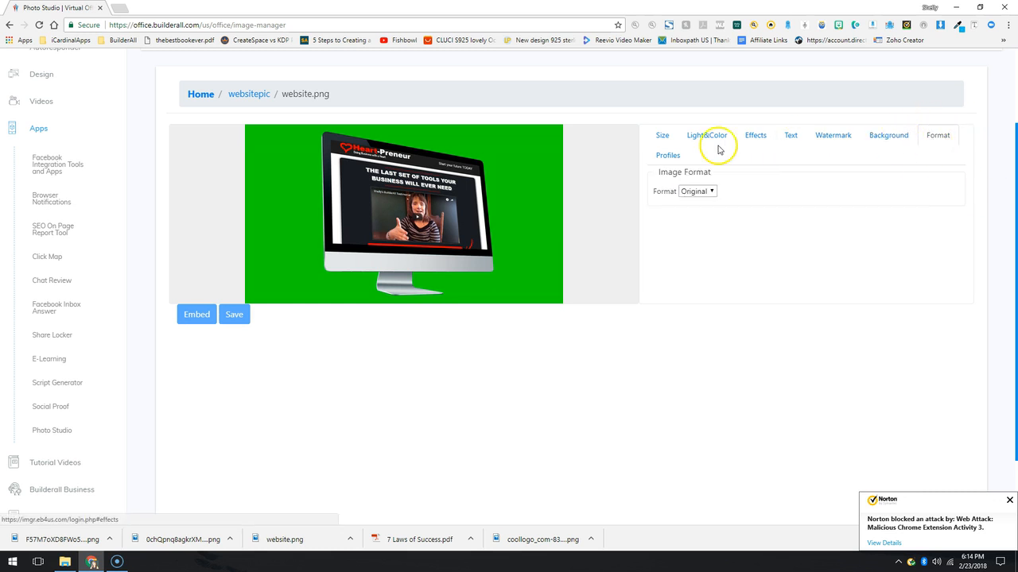
Try a circular square thumbnail 315 wide and a rotation of 79 degrees on website.png, and reset both
{"action": "left_click", "coordinate": [672, 157]}
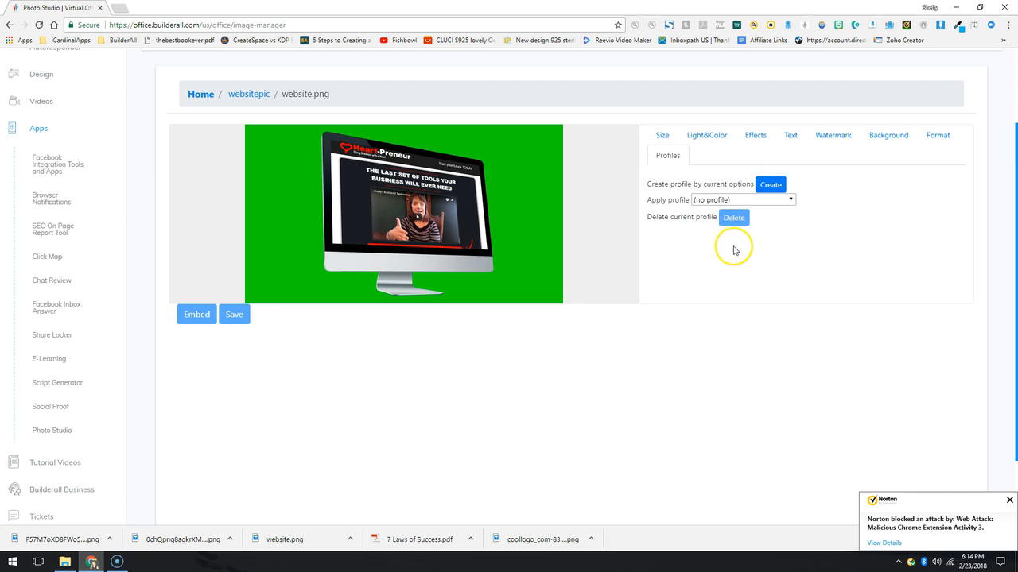
{"action": "left_click", "coordinate": [661, 136]}
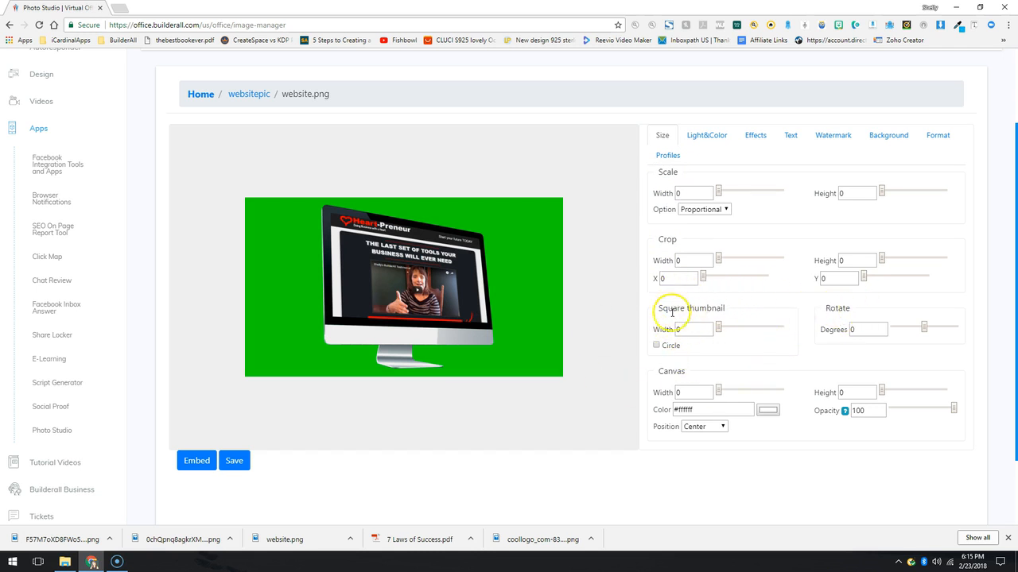
{"action": "left_click", "coordinate": [656, 346]}
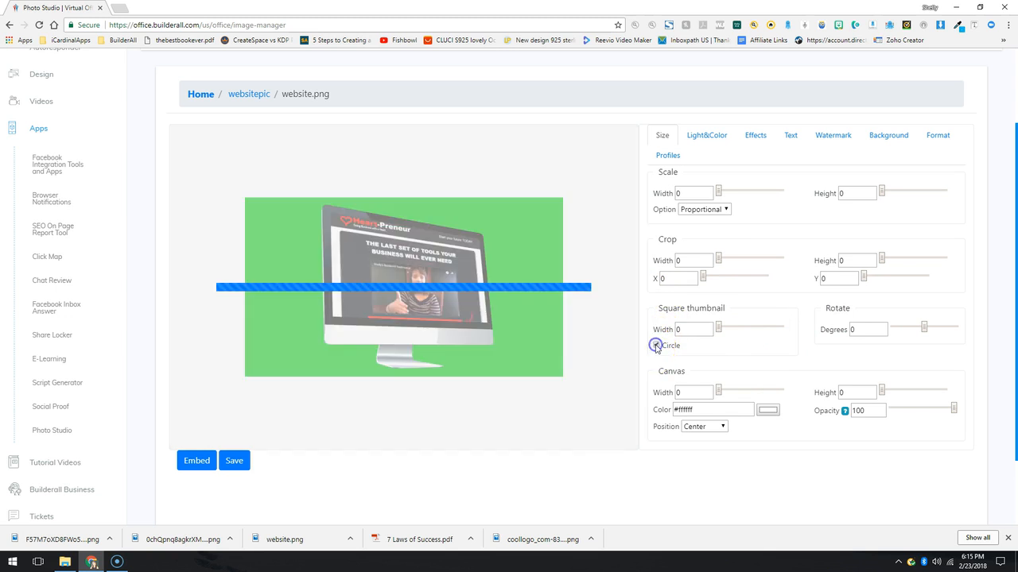
{"action": "left_click", "coordinate": [736, 328]}
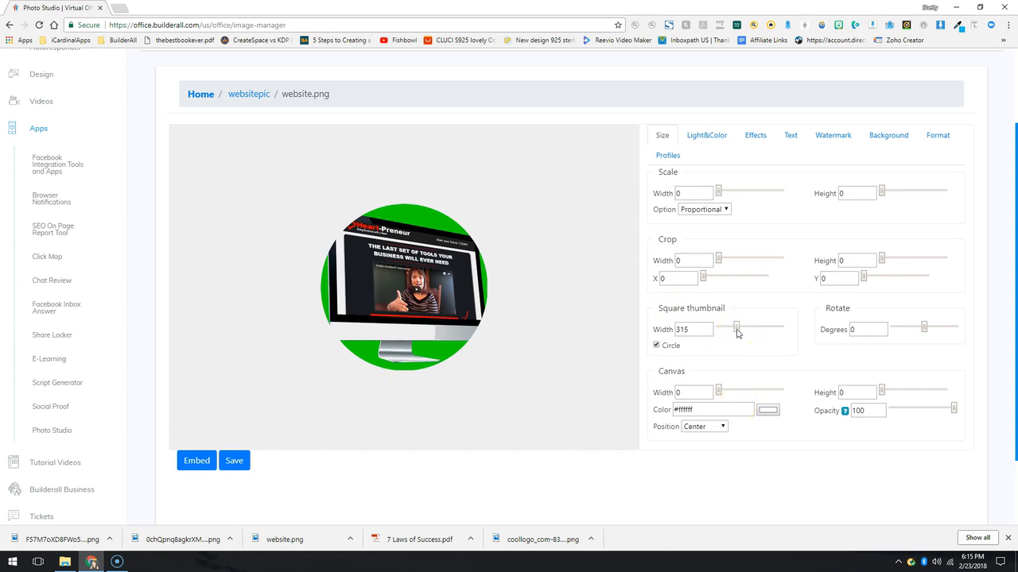
{"action": "left_click", "coordinate": [712, 329]}
{"action": "left_click", "coordinate": [656, 345]}
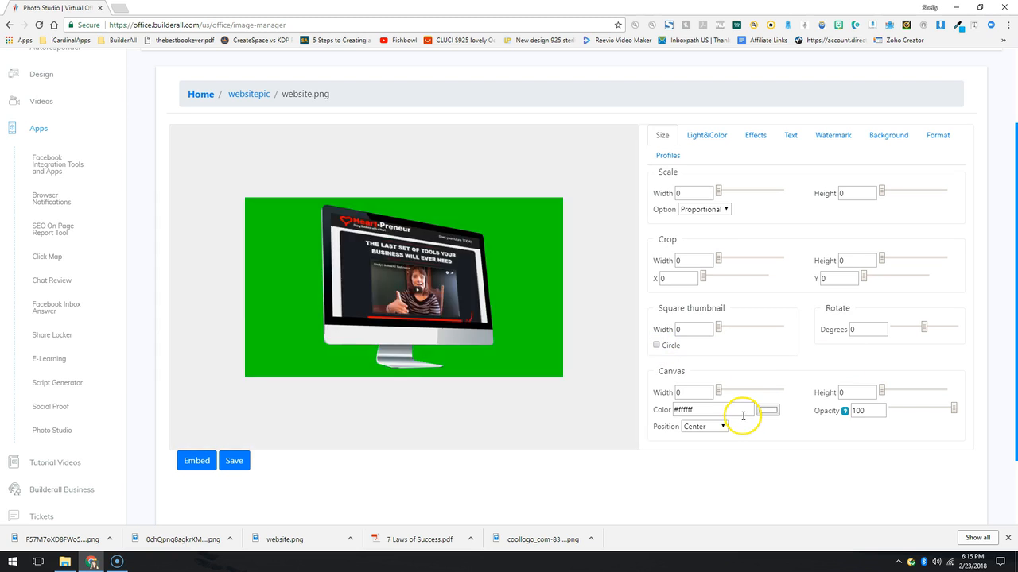
{"action": "left_click", "coordinate": [938, 328]}
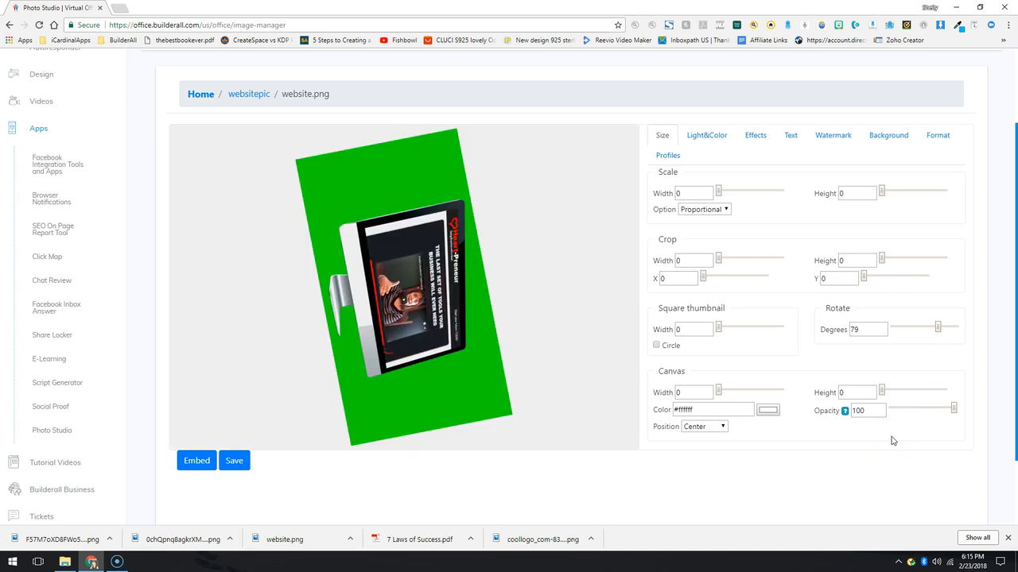
{"action": "left_click", "coordinate": [926, 332]}
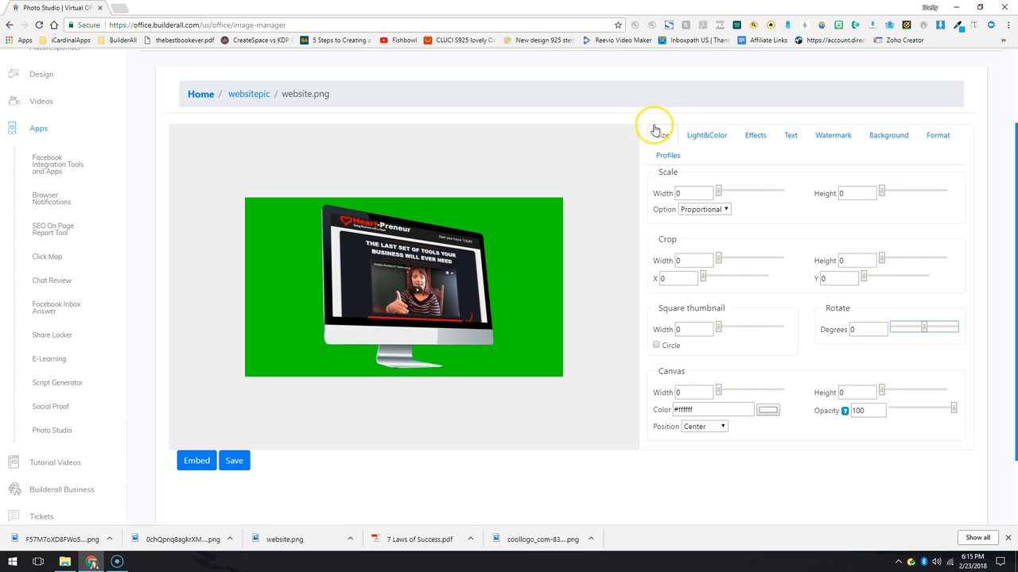
Try a brightness of 38 on the image and reset it to 0
{"action": "left_click", "coordinate": [715, 135]}
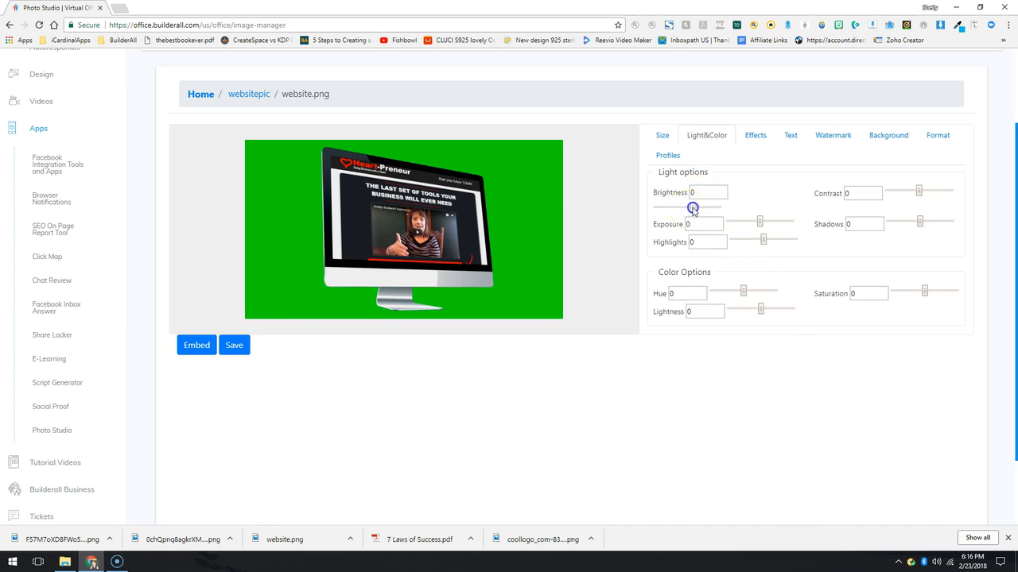
{"action": "left_click_drag", "start_coordinate": [693, 209], "coordinate": [699, 207]}
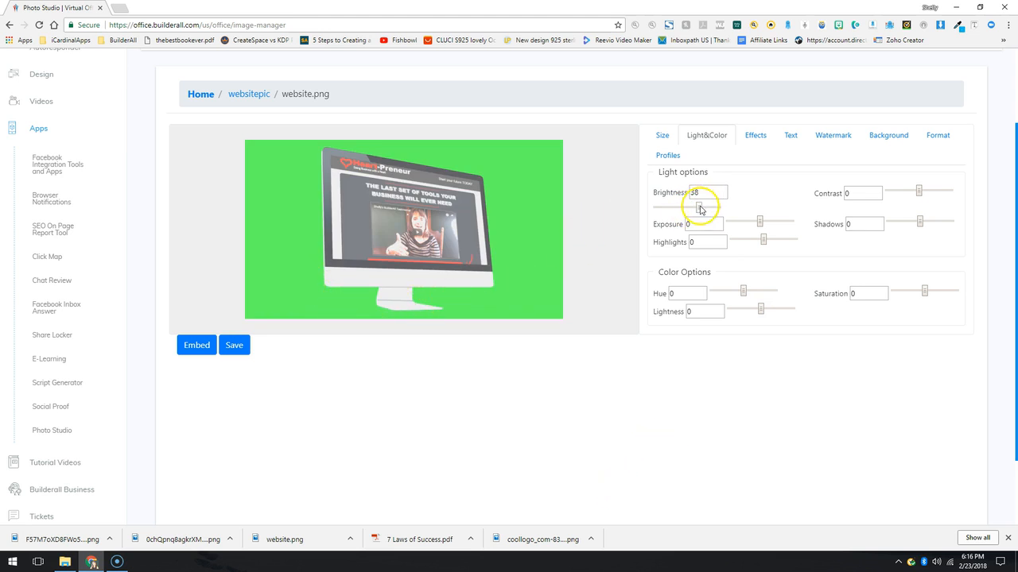
{"action": "double_click", "coordinate": [682, 208]}
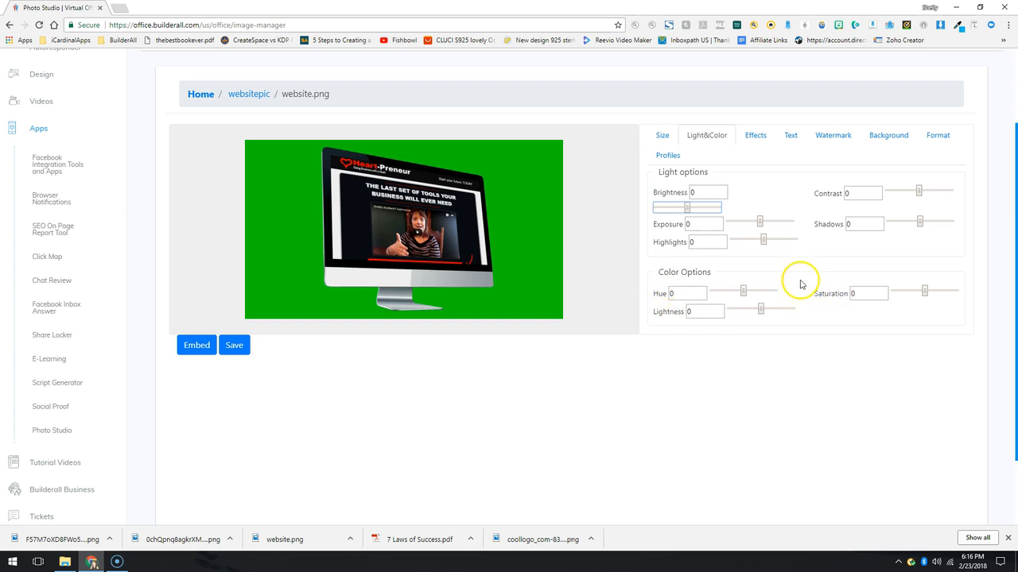
Try the grayscale effect and a blur of 58 on the image, and clear both
{"action": "left_click", "coordinate": [758, 136]}
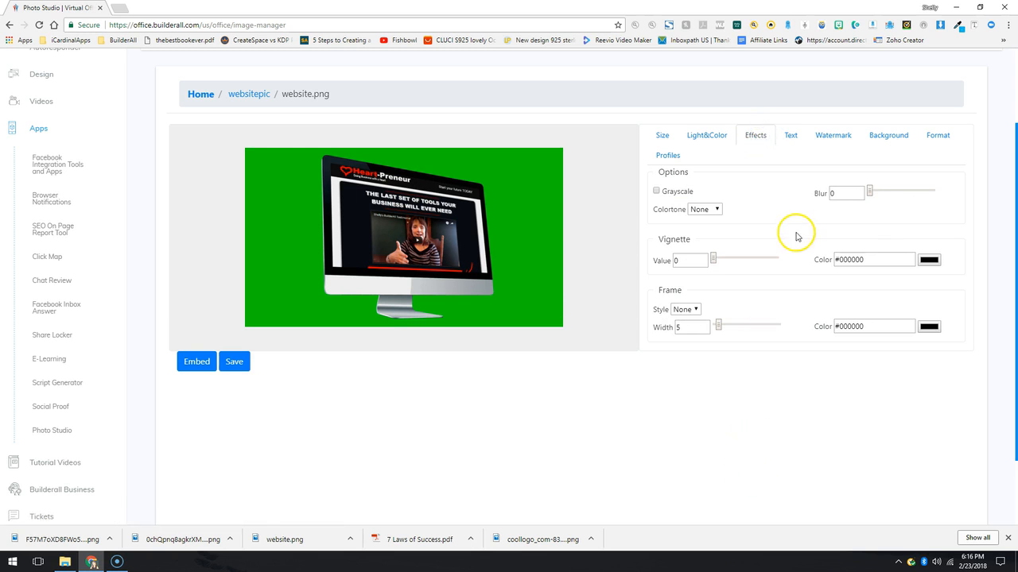
{"action": "left_click", "coordinate": [655, 191]}
{"action": "left_click", "coordinate": [713, 209]}
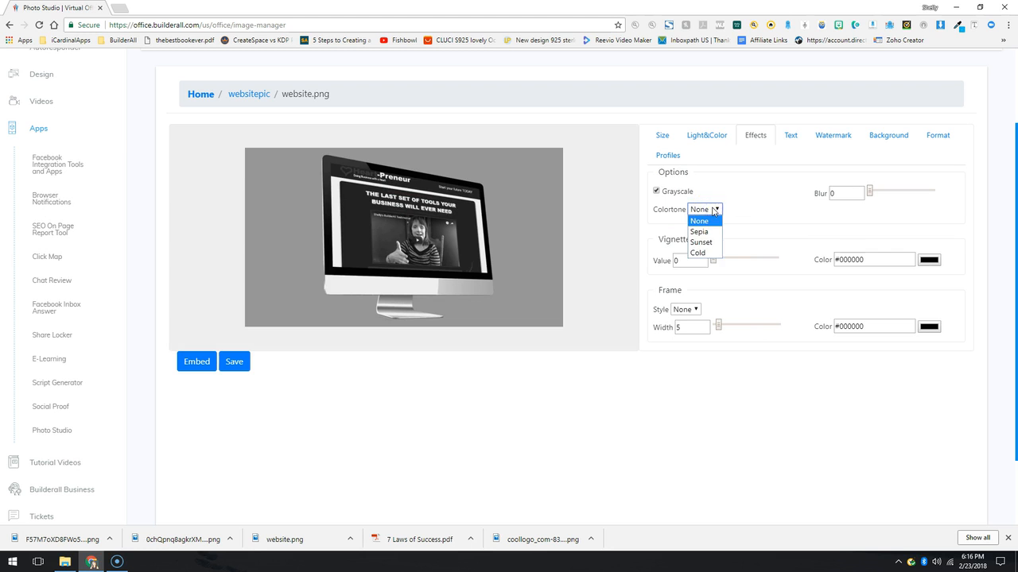
{"action": "left_click", "coordinate": [713, 211]}
{"action": "left_click_drag", "start_coordinate": [874, 193], "coordinate": [906, 201]}
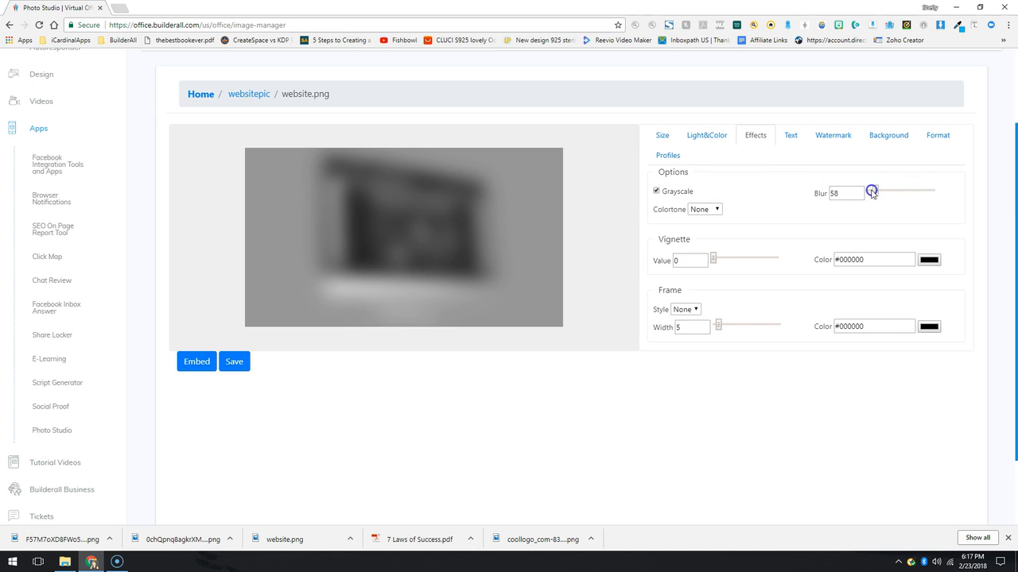
{"action": "left_click_drag", "start_coordinate": [865, 191], "coordinate": [855, 192]}
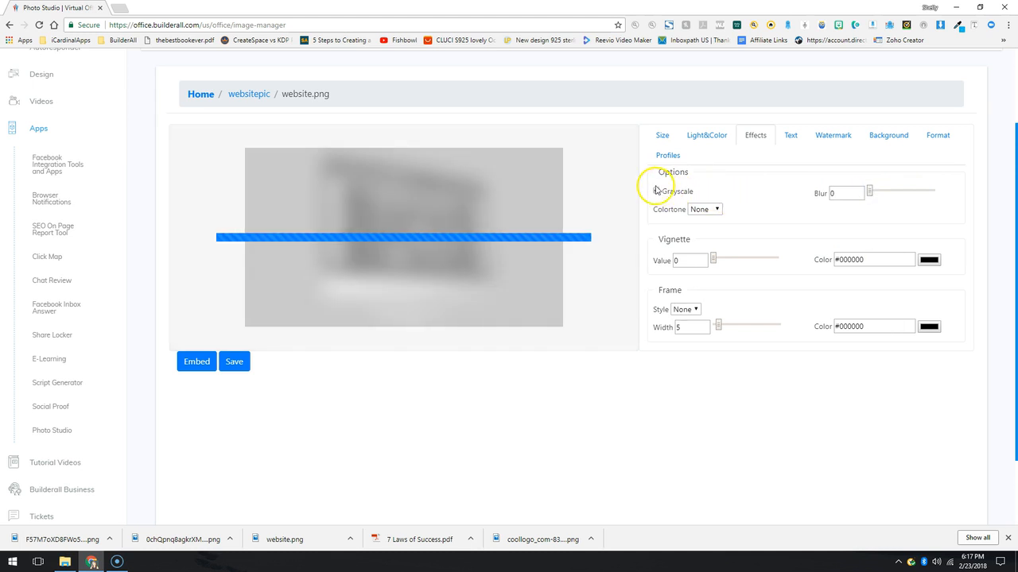
{"action": "left_click", "coordinate": [656, 193]}
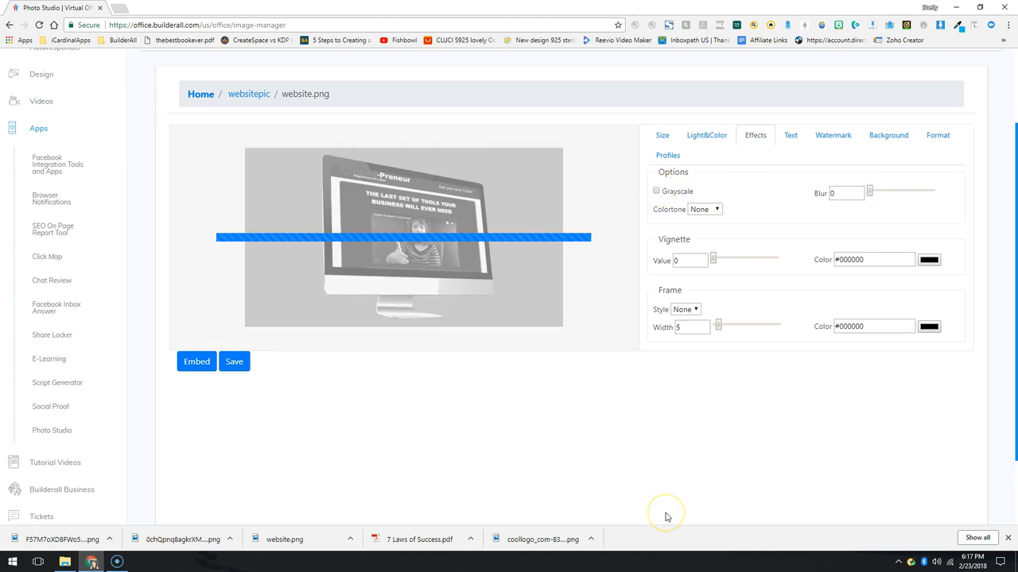
Add a solid frame around the image with width 52 and the red color #ff0000
{"action": "left_click", "coordinate": [695, 310]}
{"action": "left_click", "coordinate": [683, 332]}
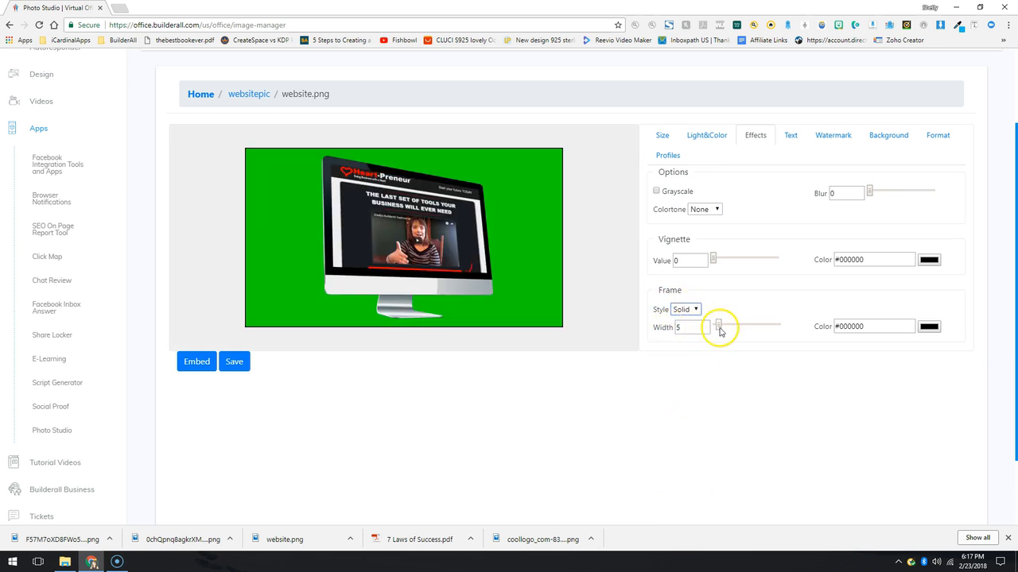
{"action": "left_click", "coordinate": [747, 326]}
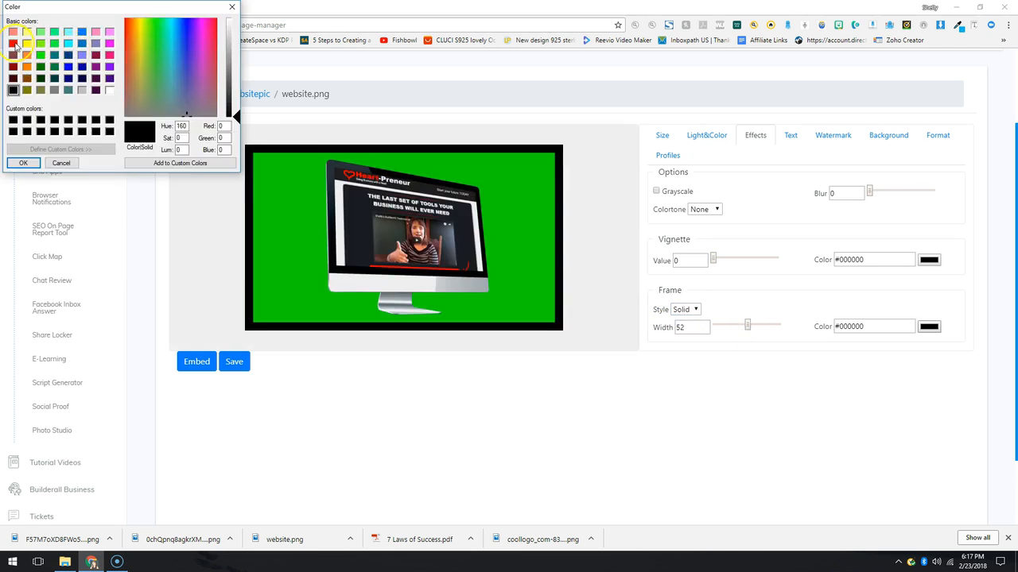
{"action": "left_click", "coordinate": [13, 44]}
{"action": "left_click", "coordinate": [22, 164]}
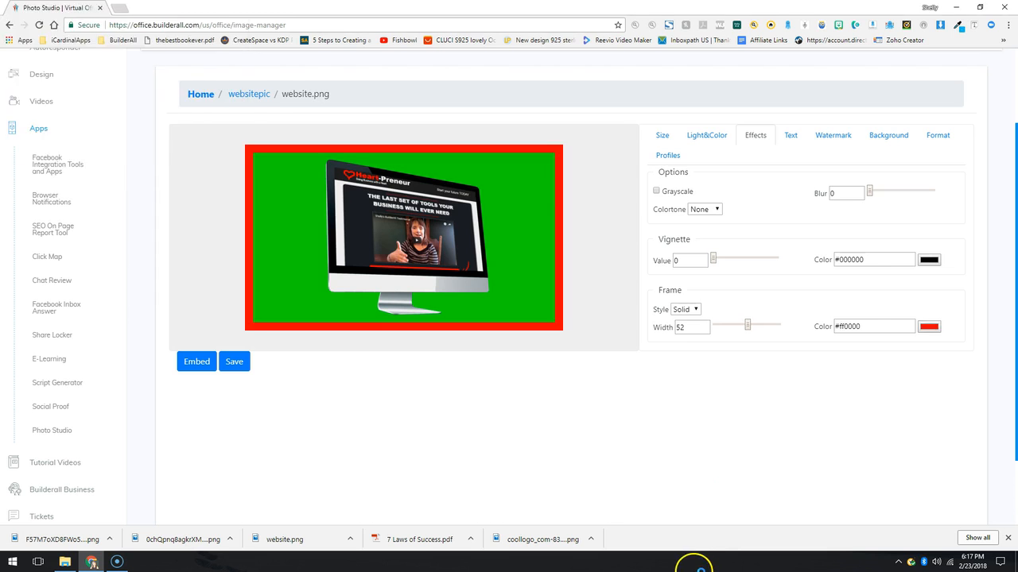
Remove the frame by setting its style to None and its width to 0
{"action": "left_click", "coordinate": [685, 310]}
{"action": "left_click", "coordinate": [676, 320]}
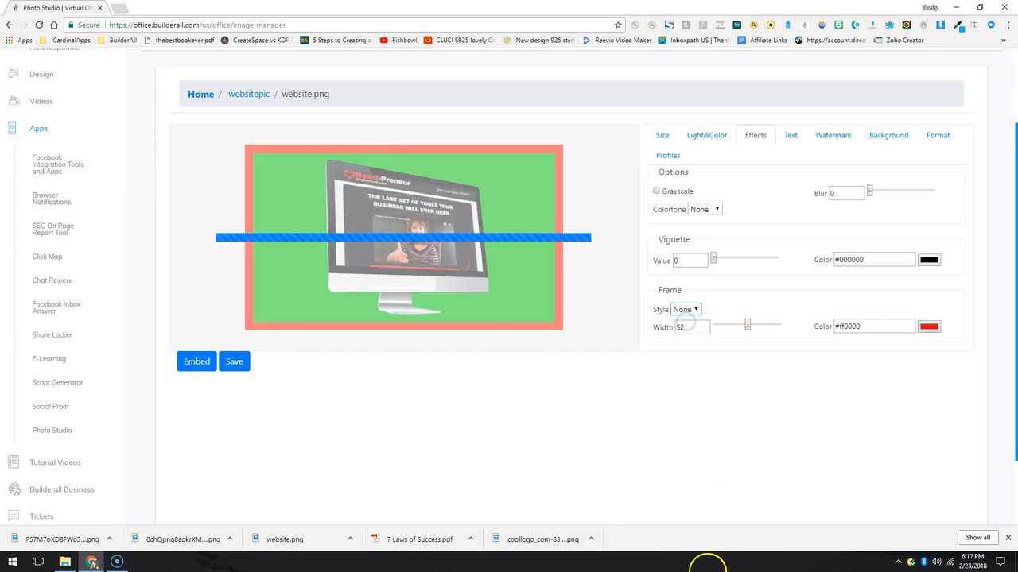
{"action": "left_click", "coordinate": [713, 324]}
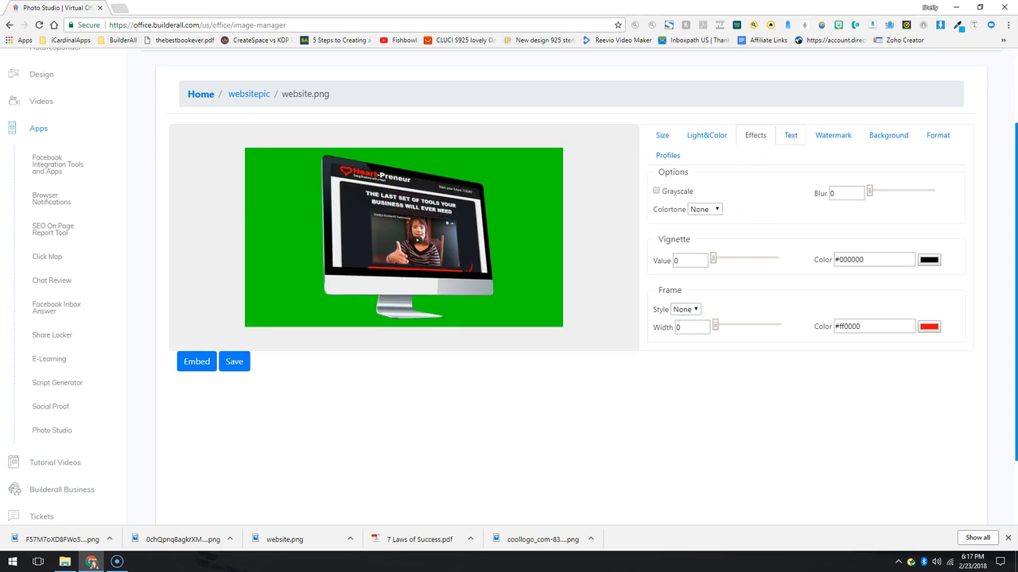
Add the text "Builderall Training" to the image in the Northwest position
{"action": "left_click", "coordinate": [791, 137]}
{"action": "left_click", "coordinate": [687, 196]}
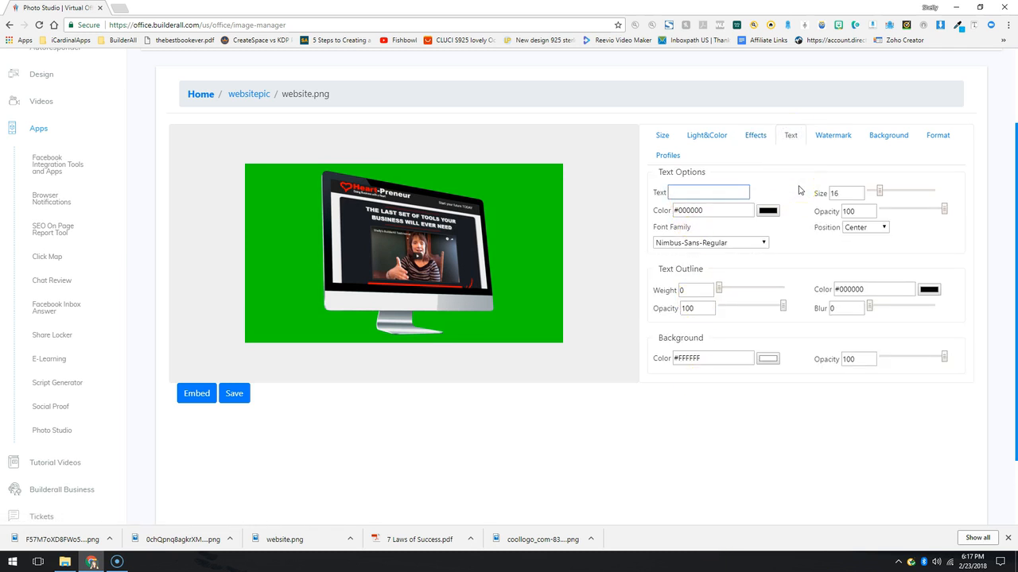
{"action": "type", "text": "Builderall Training"}
{"action": "left_click", "coordinate": [872, 228]}
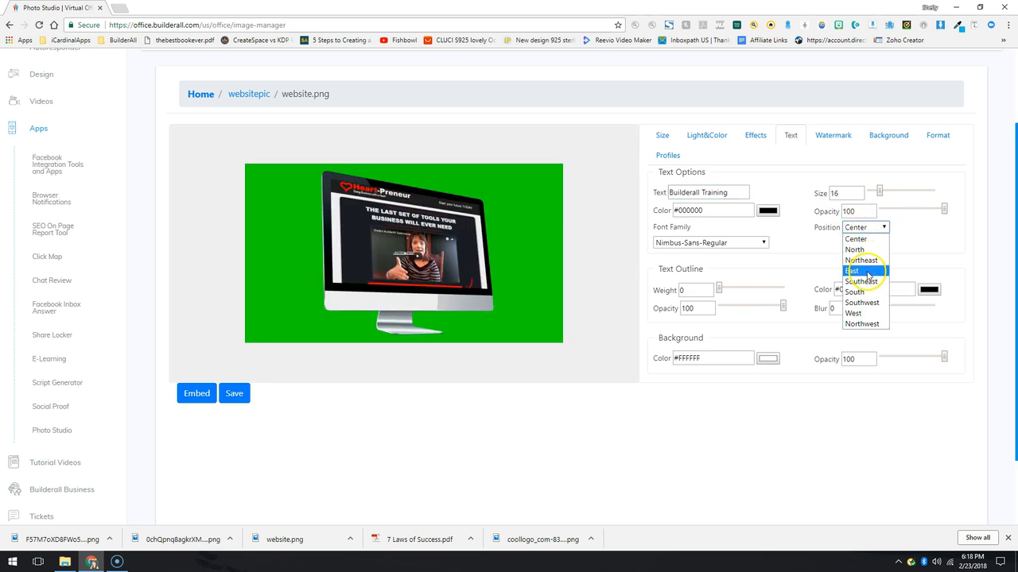
{"action": "left_click", "coordinate": [863, 325]}
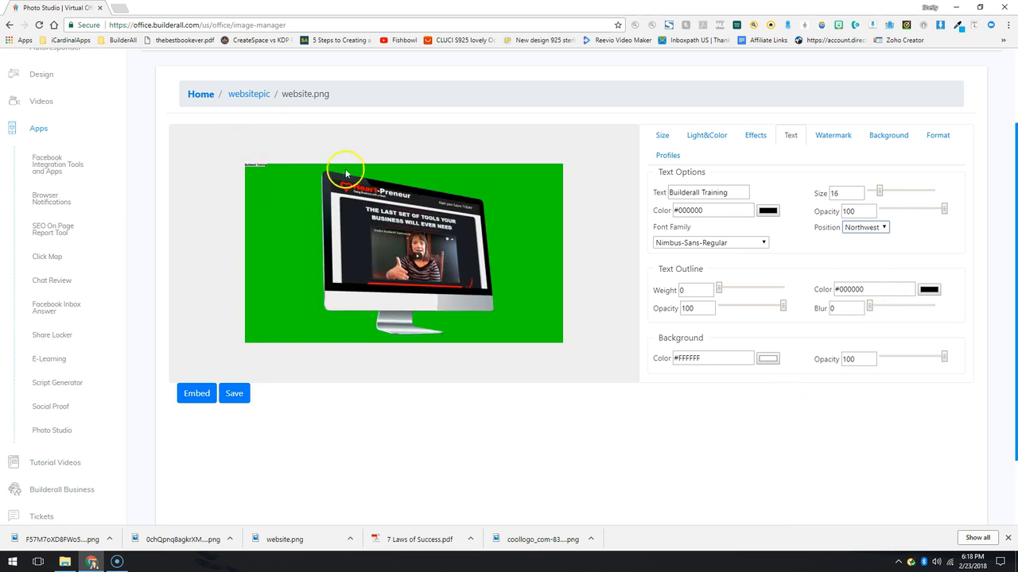
Set the added text to size 58 in the Palatino-Italic font
{"action": "left_click", "coordinate": [879, 192]}
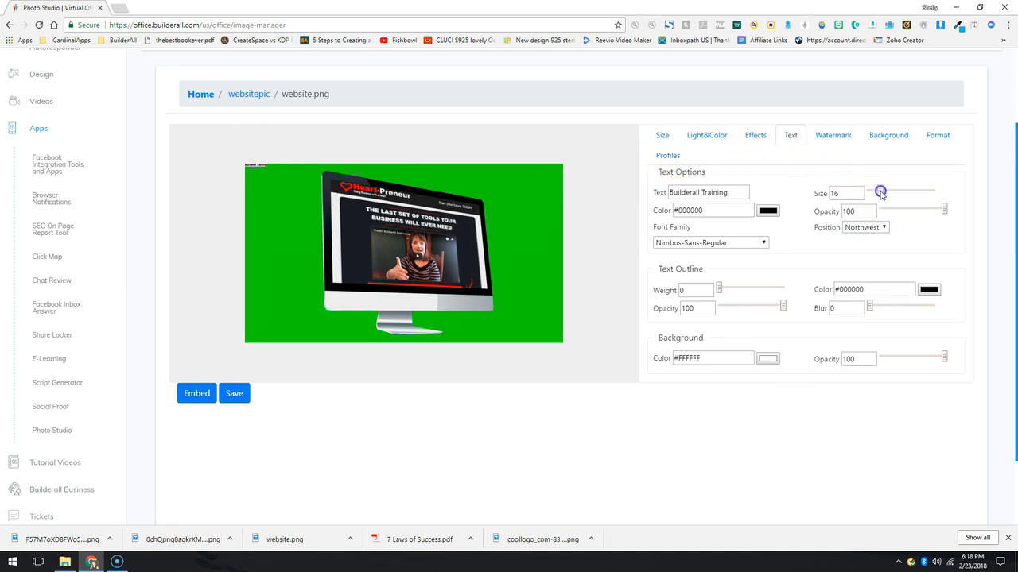
{"action": "left_click_drag", "start_coordinate": [905, 193], "coordinate": [905, 193]}
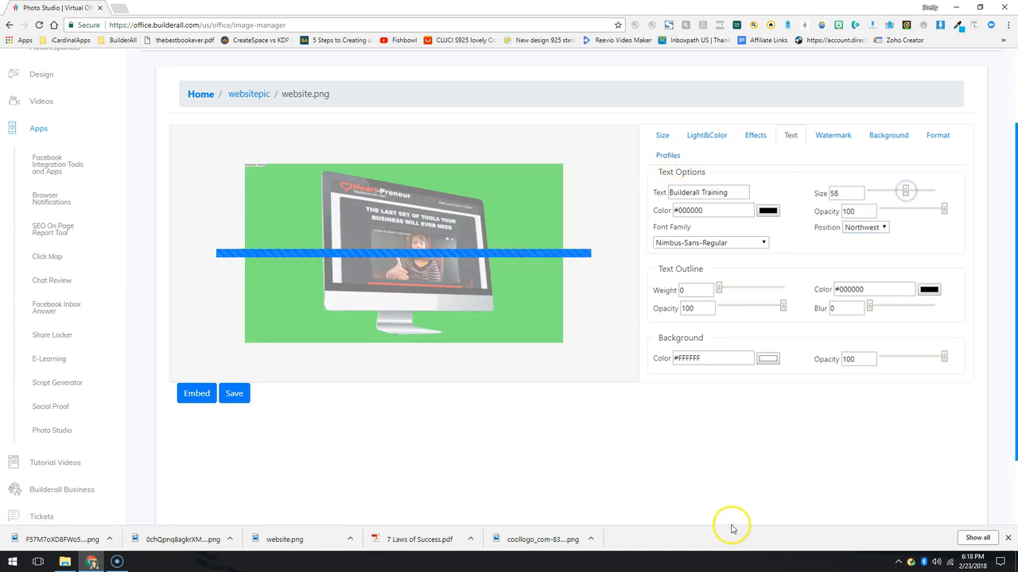
{"action": "left_click", "coordinate": [682, 242]}
{"action": "left_click", "coordinate": [716, 318]}
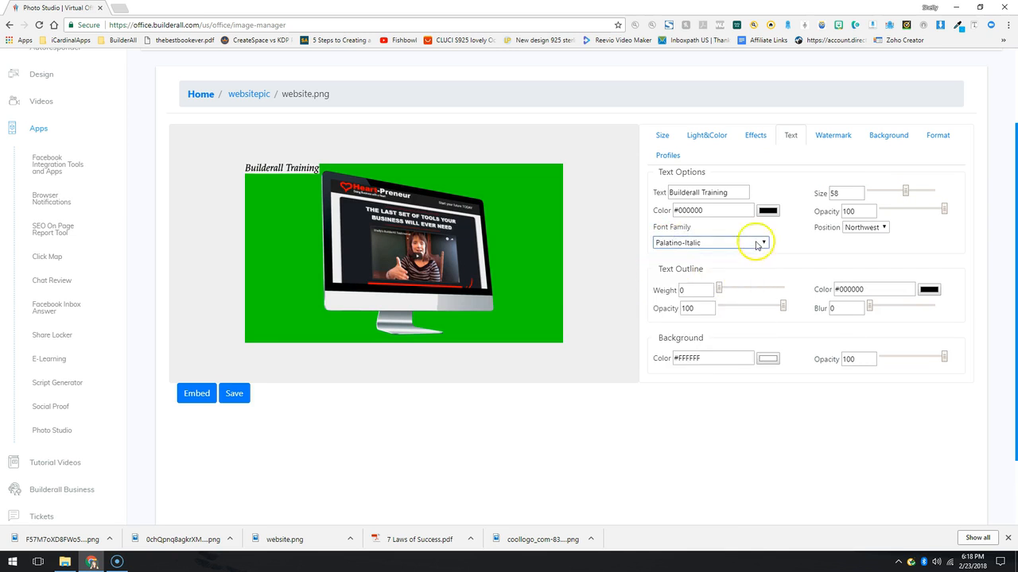
Change the text color to pale yellow #ffff80
{"action": "left_click", "coordinate": [767, 211]}
{"action": "left_click", "coordinate": [26, 31]}
{"action": "left_click", "coordinate": [23, 162]}
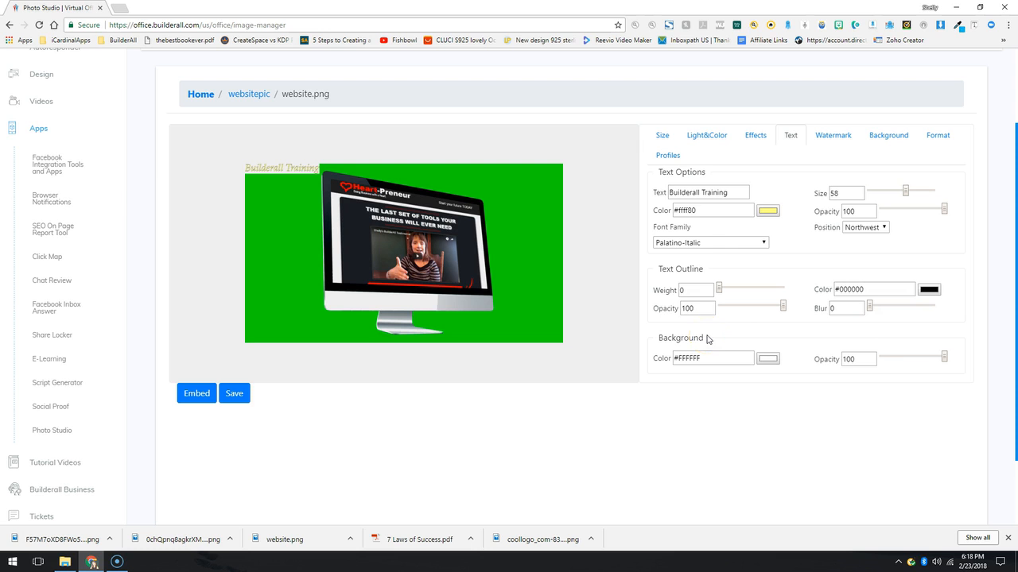
Delete the "Builderall Training" text from the image
{"action": "left_click_drag", "start_coordinate": [746, 193], "coordinate": [664, 194]}
{"action": "key", "text": "BackSpace"}
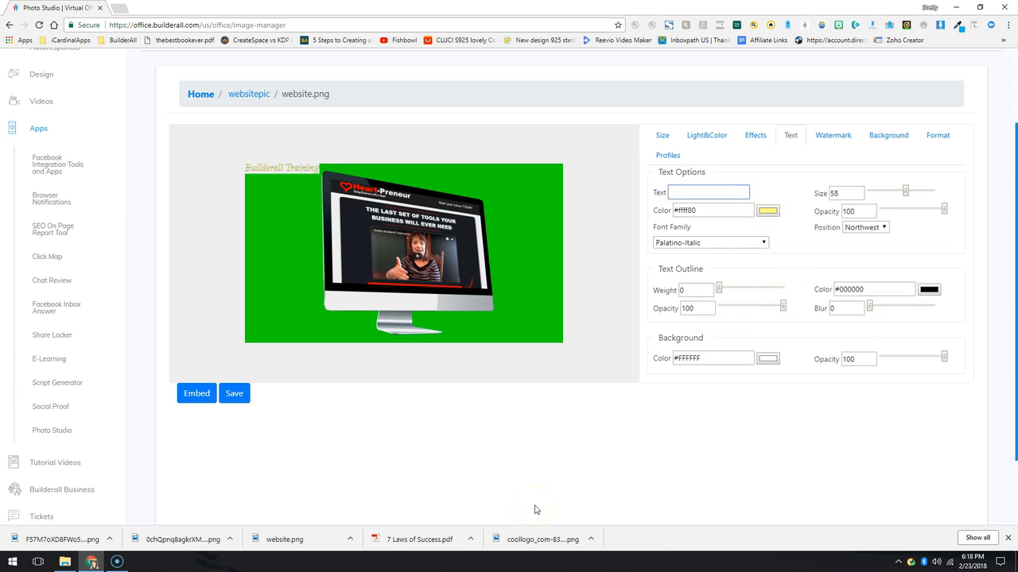
{"action": "key", "text": "Tab"}
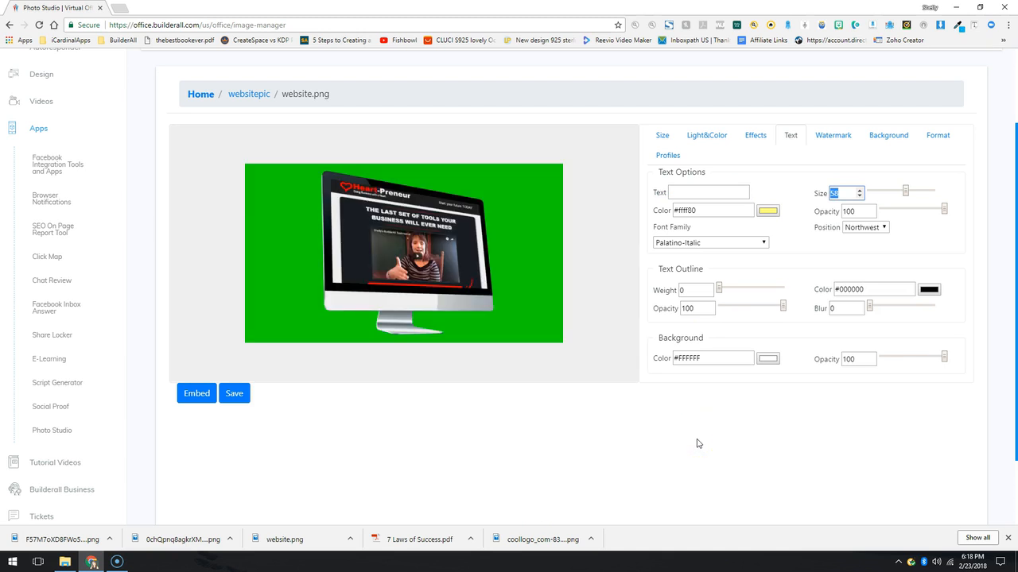
Make the image's green background transparent with a distance of 33, and add a second, empty replacement color entry
{"action": "left_click", "coordinate": [834, 135]}
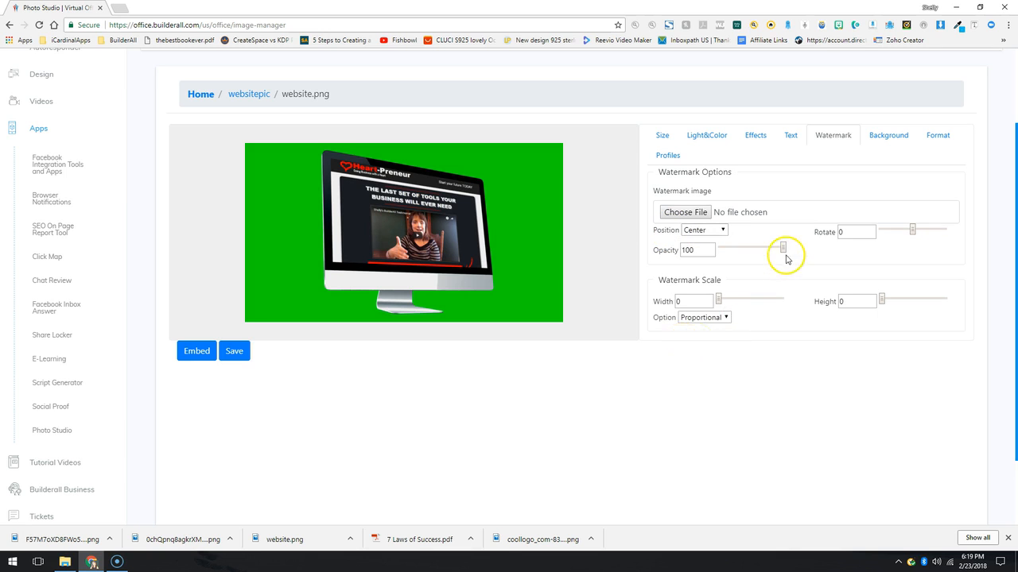
{"action": "left_click", "coordinate": [882, 137]}
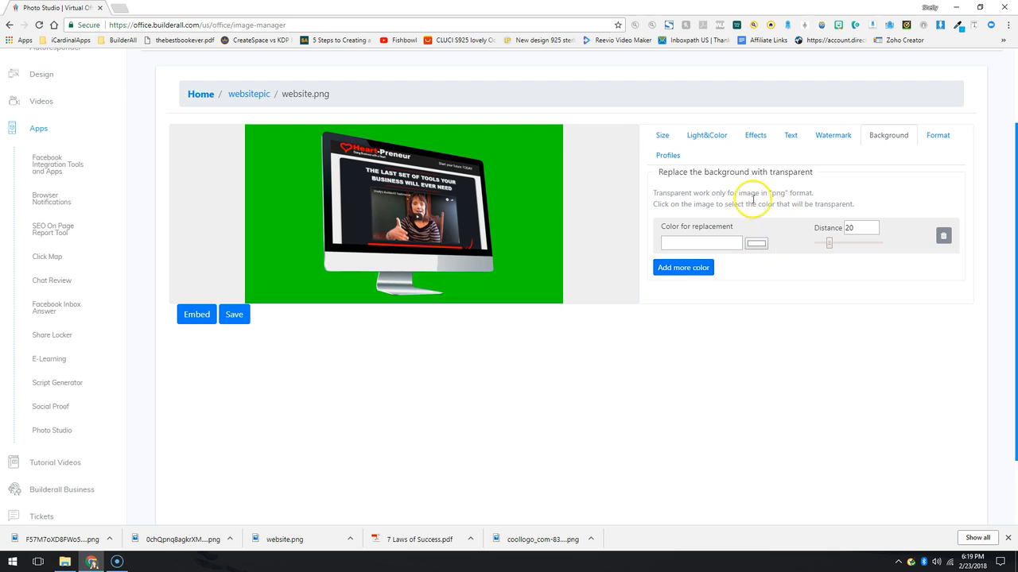
{"action": "left_click", "coordinate": [684, 241]}
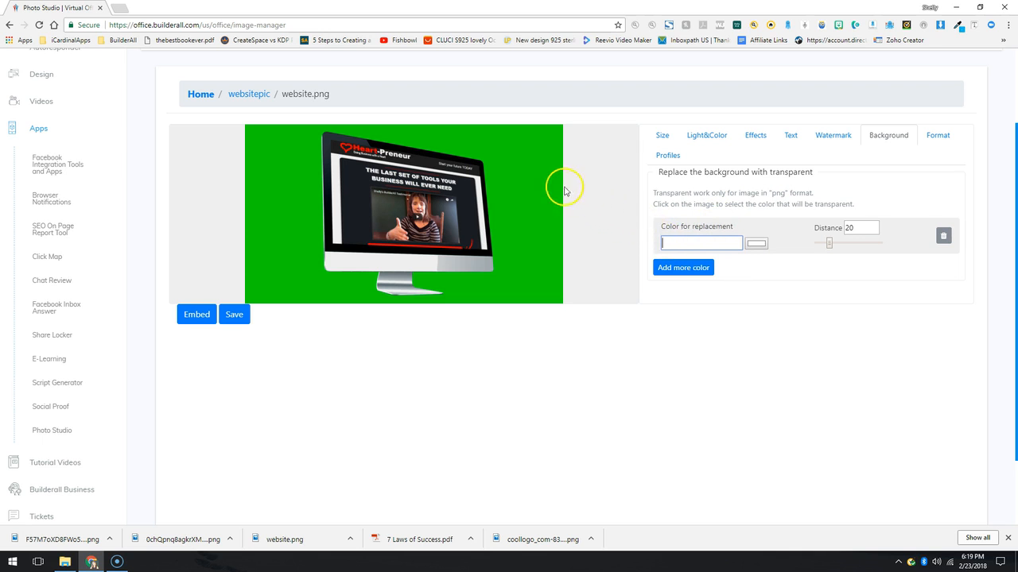
{"action": "left_click", "coordinate": [518, 182]}
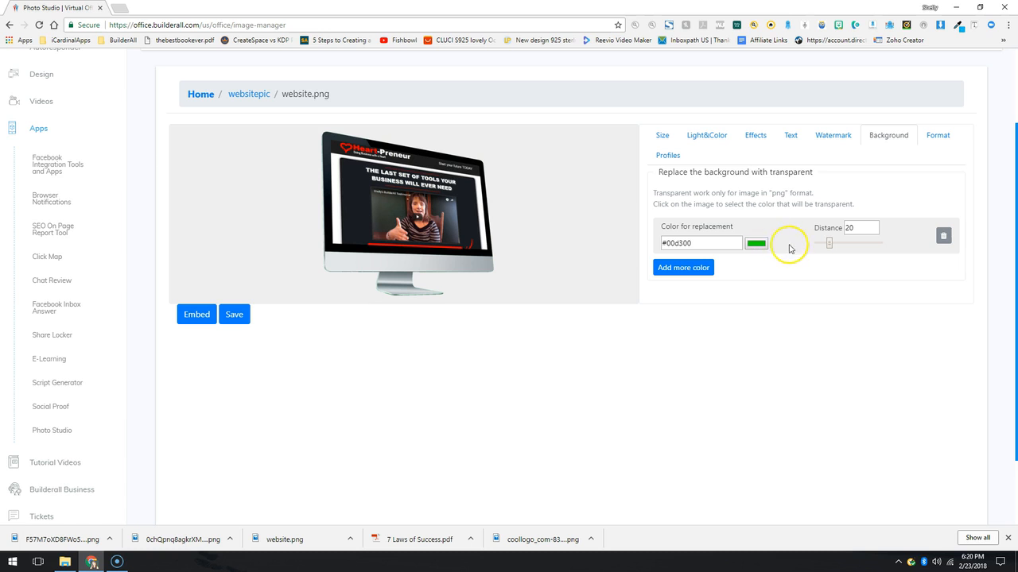
{"action": "left_click", "coordinate": [837, 244]}
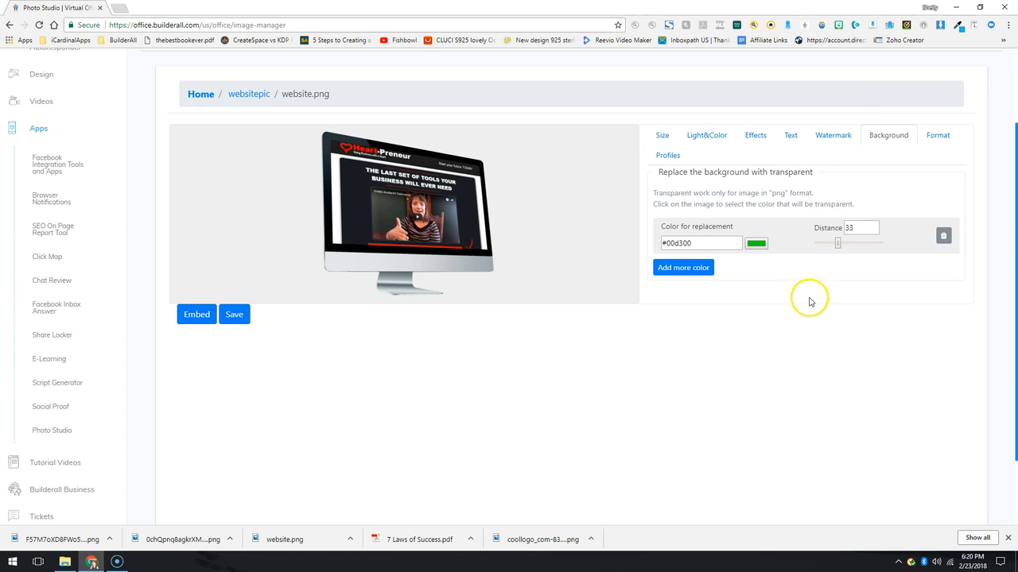
{"action": "left_click", "coordinate": [681, 268]}
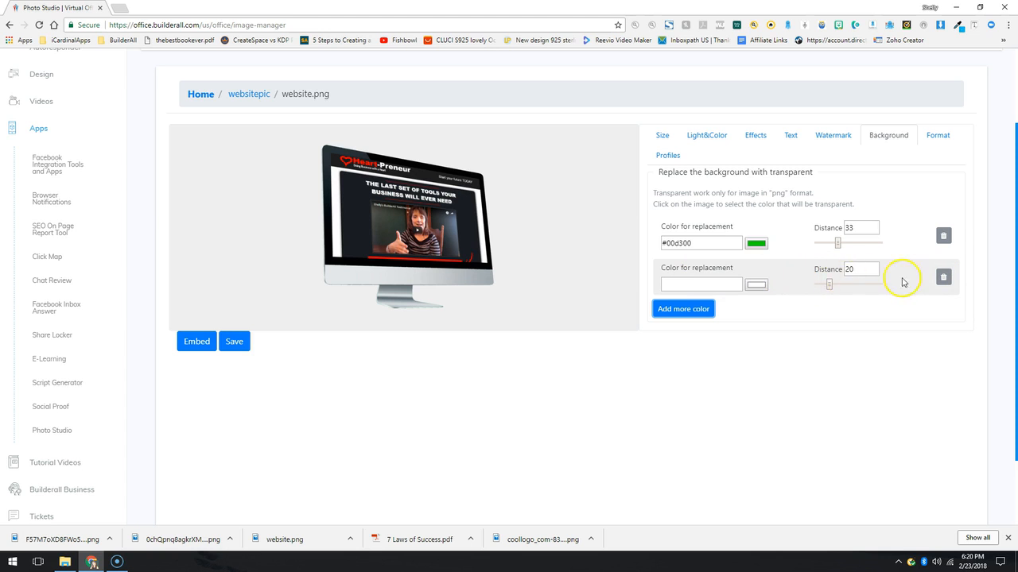
Remove the empty second replacement color entry and set the image format to WebP with a PNG fallback
{"action": "left_click", "coordinate": [943, 276]}
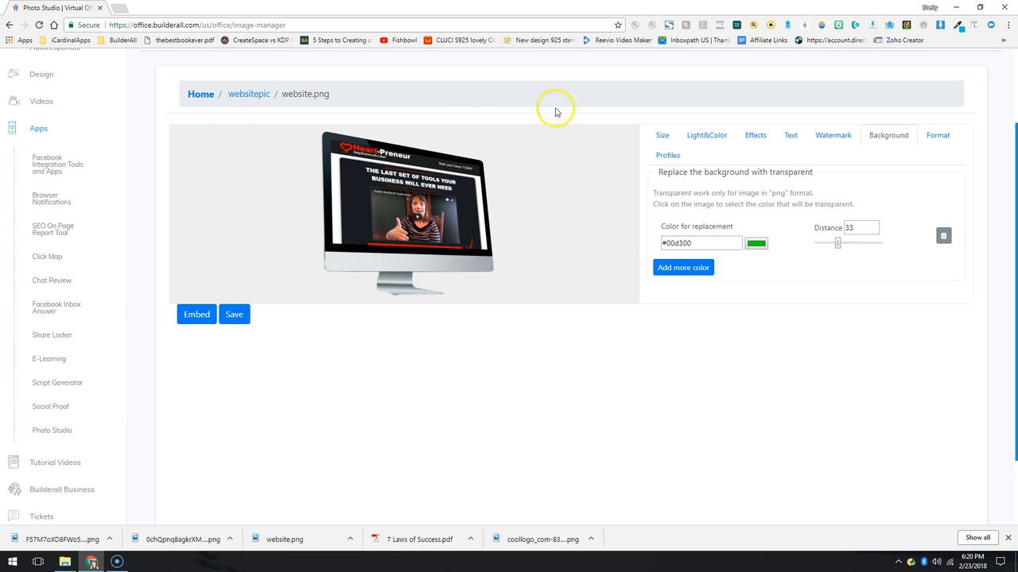
{"action": "left_click", "coordinate": [936, 136]}
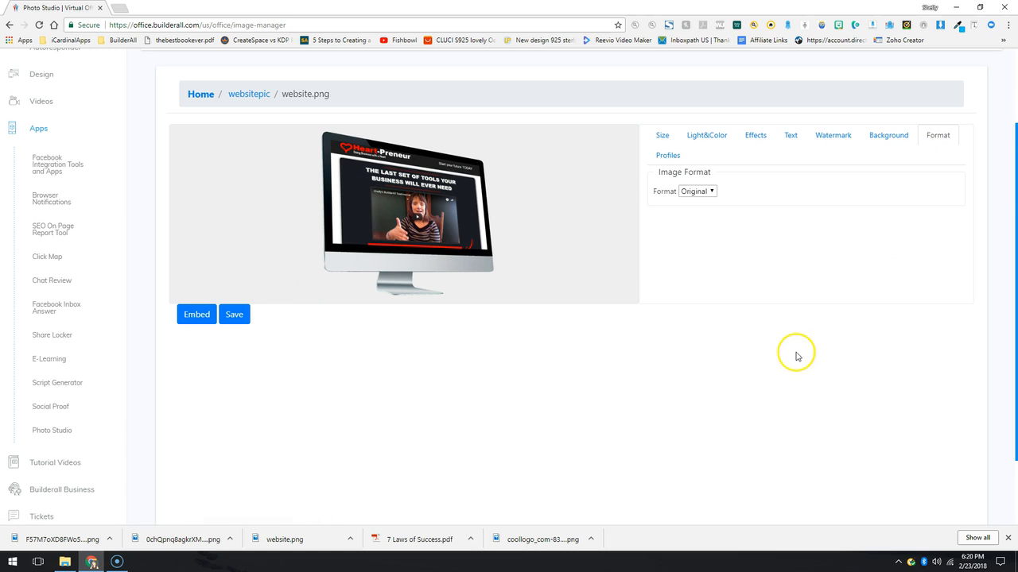
{"action": "left_click", "coordinate": [713, 225]}
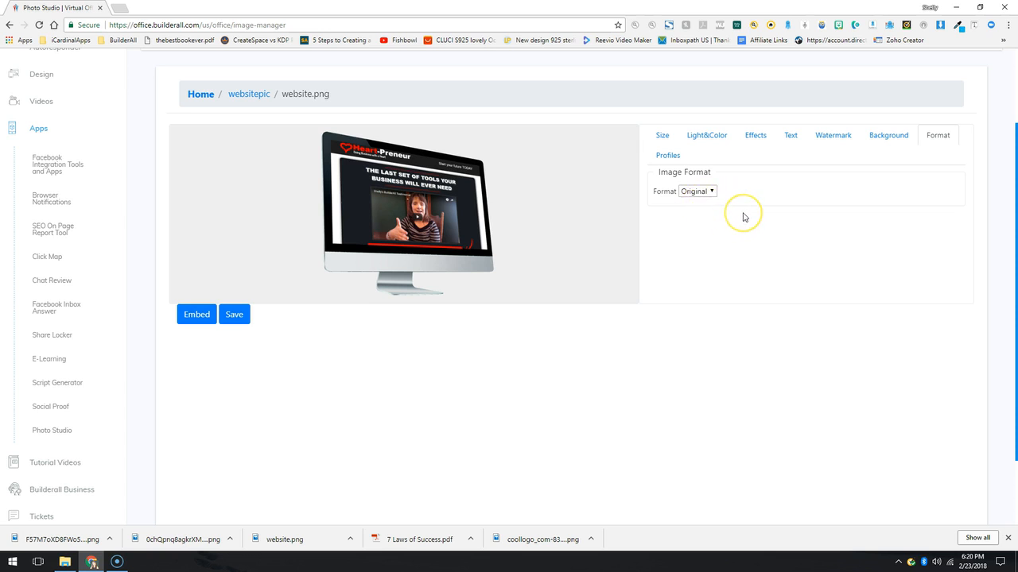
{"action": "left_click", "coordinate": [697, 192]}
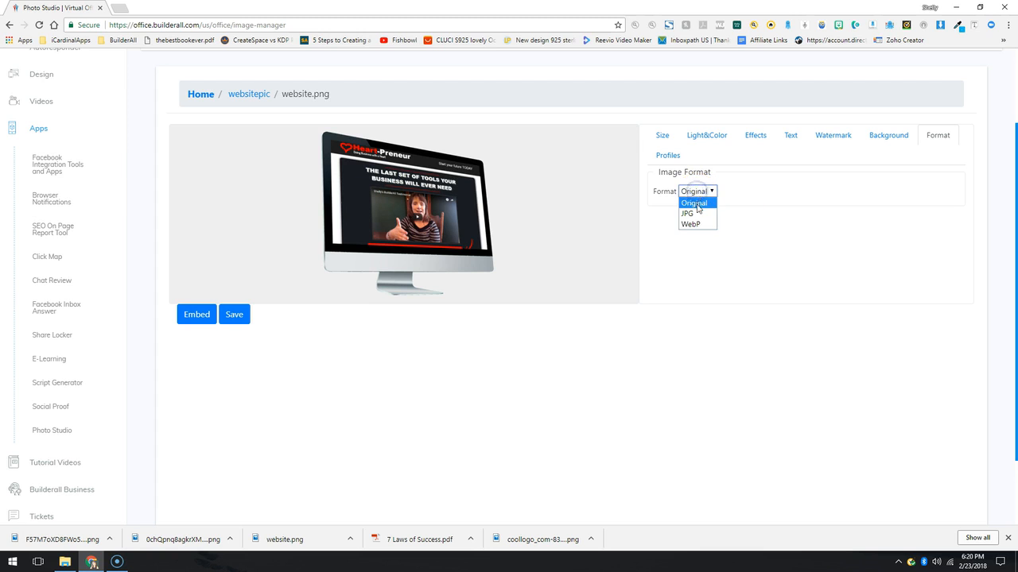
{"action": "left_click", "coordinate": [693, 224]}
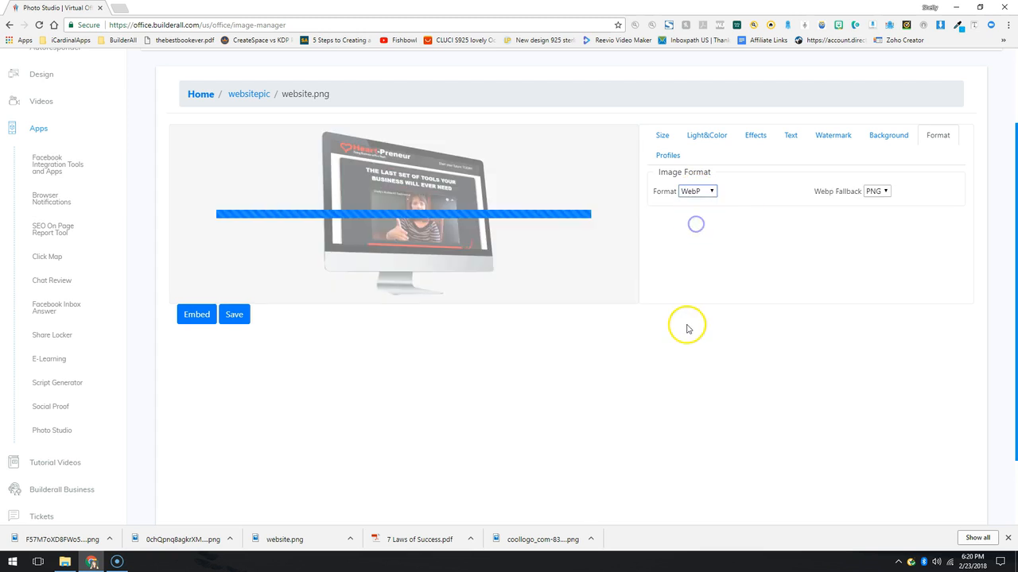
{"action": "left_click", "coordinate": [877, 191]}
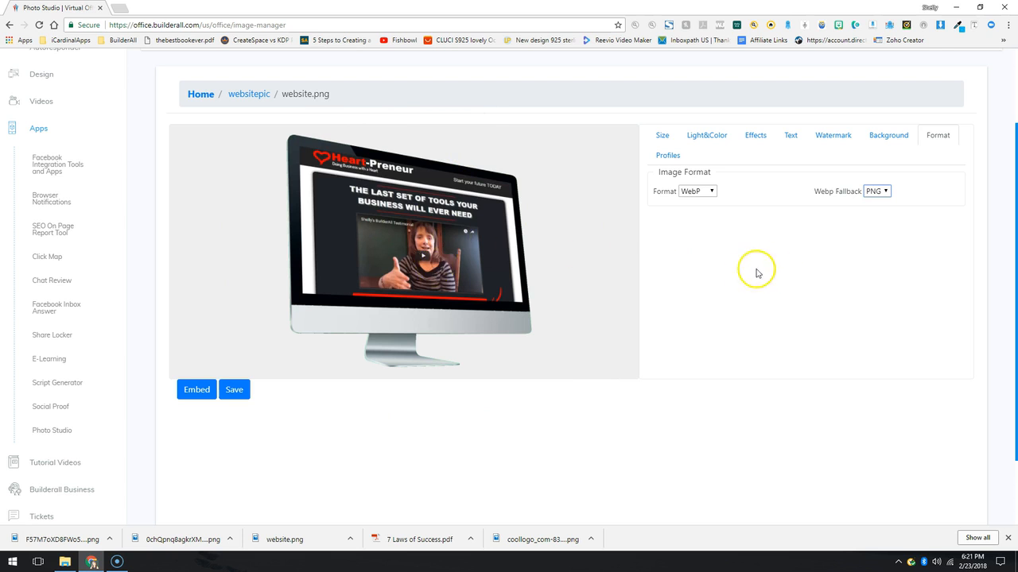
Save the image changes, generate its embed code, and select the full picture code snippet under Image url
{"action": "left_click", "coordinate": [233, 388]}
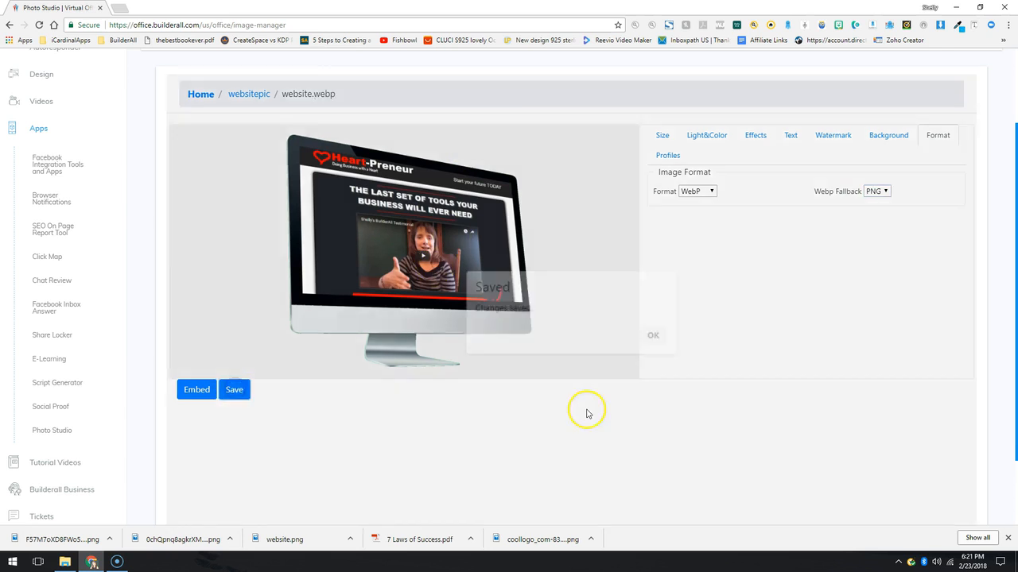
{"action": "left_click", "coordinate": [641, 334]}
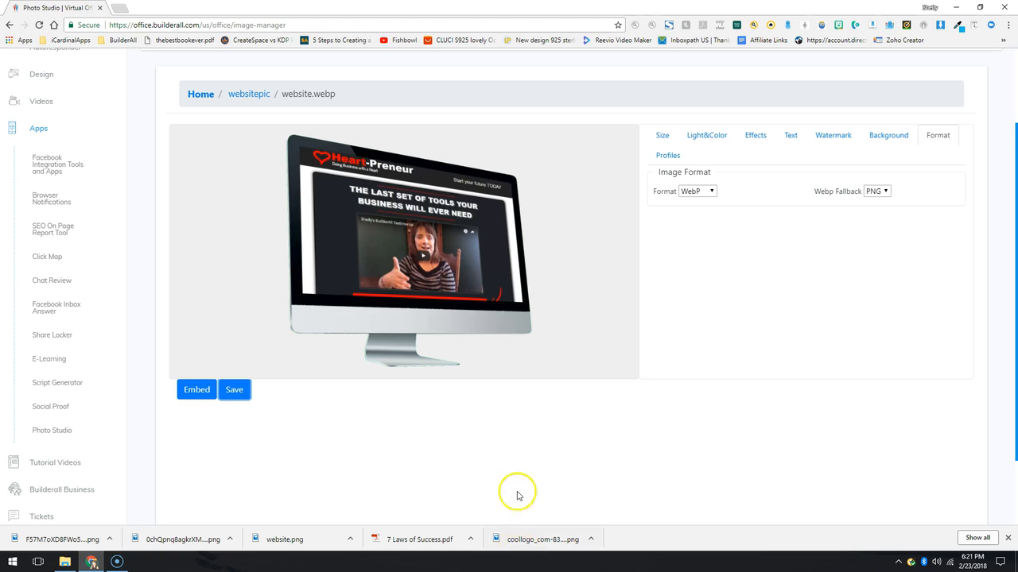
{"action": "left_click", "coordinate": [196, 390]}
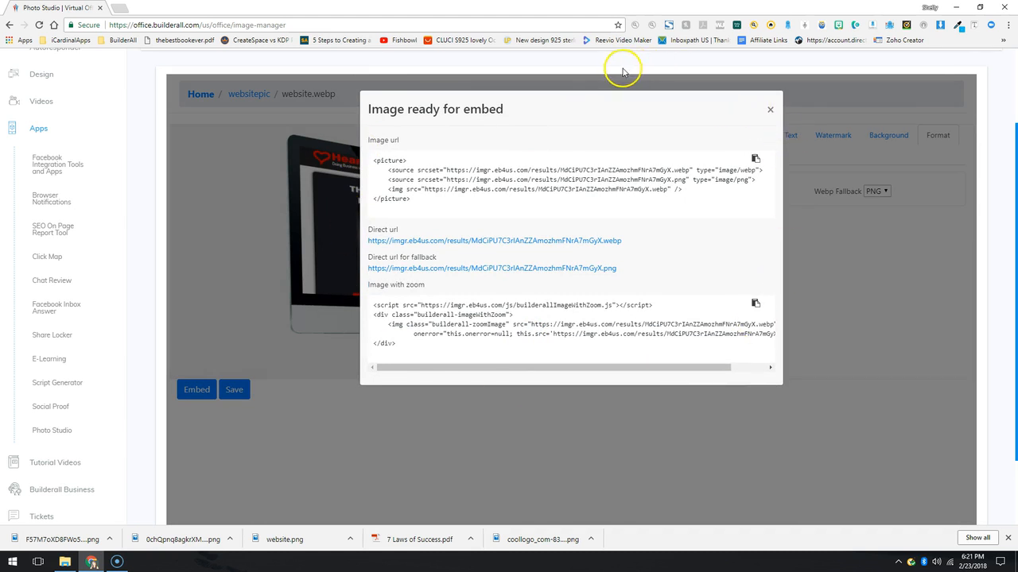
{"action": "left_click", "coordinate": [372, 157]}
{"action": "left_click_drag", "start_coordinate": [381, 169], "coordinate": [409, 199]}
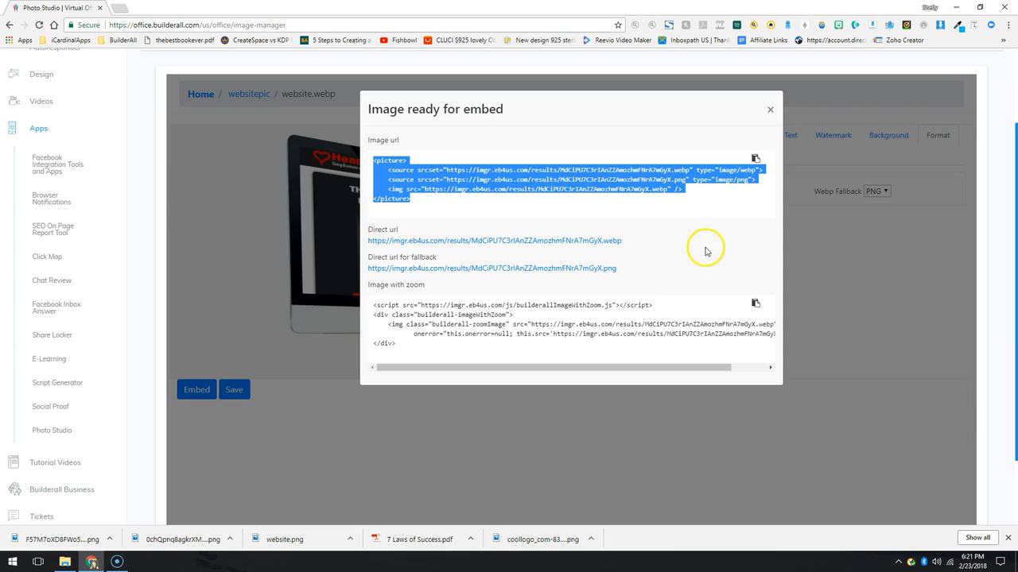
{"action": "scroll", "coordinate": [374, 233], "scroll_direction": "down", "scroll_amount": 1}
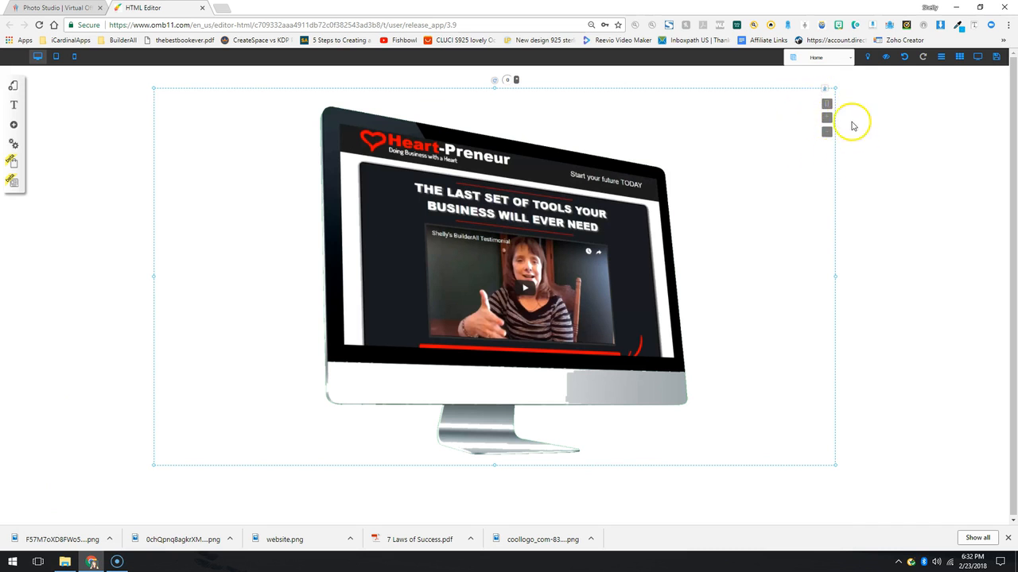
In the HTML Editor, preview the page and zoom in on the iMac mockup with its zoom controls, then return to editing
{"action": "left_click", "coordinate": [978, 55]}
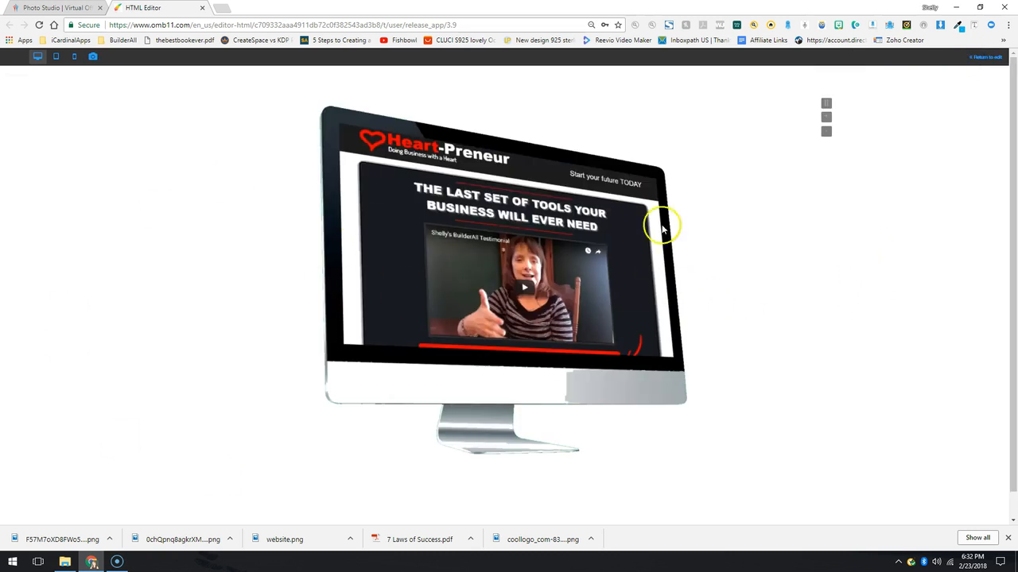
{"action": "left_click", "coordinate": [826, 117]}
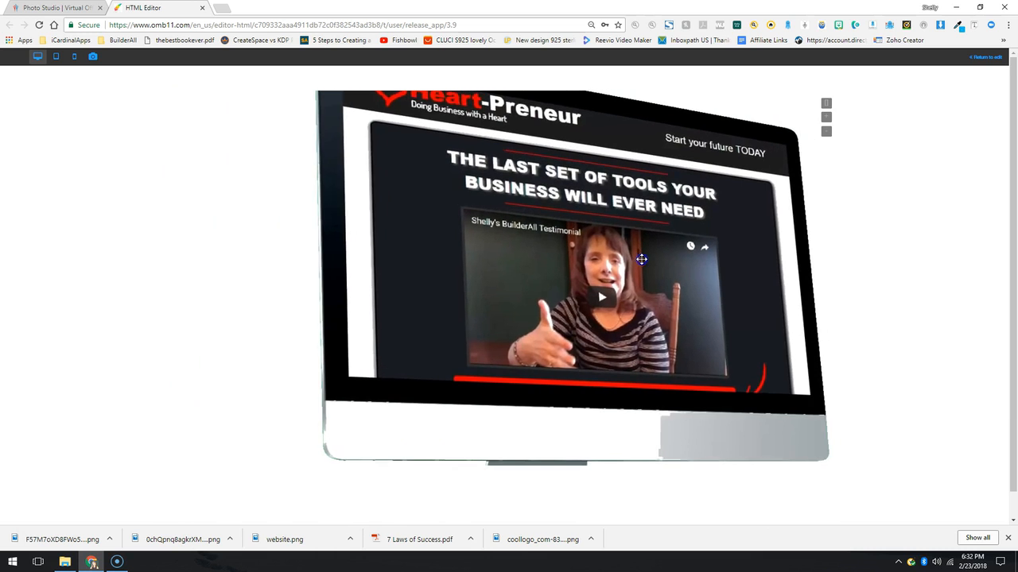
{"action": "left_click", "coordinate": [654, 308]}
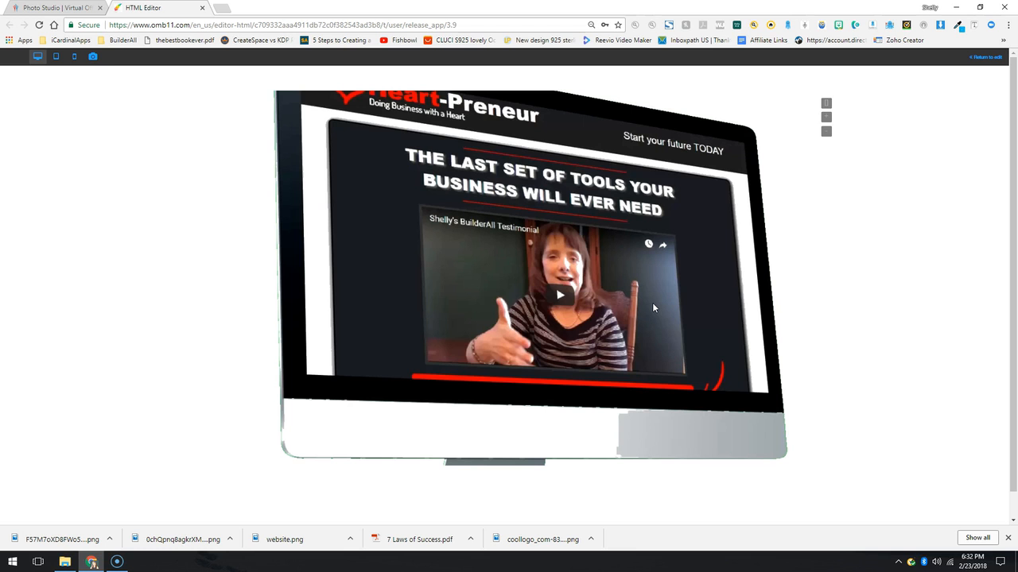
{"action": "left_click", "coordinate": [547, 233]}
{"action": "key", "text": "Escape"}
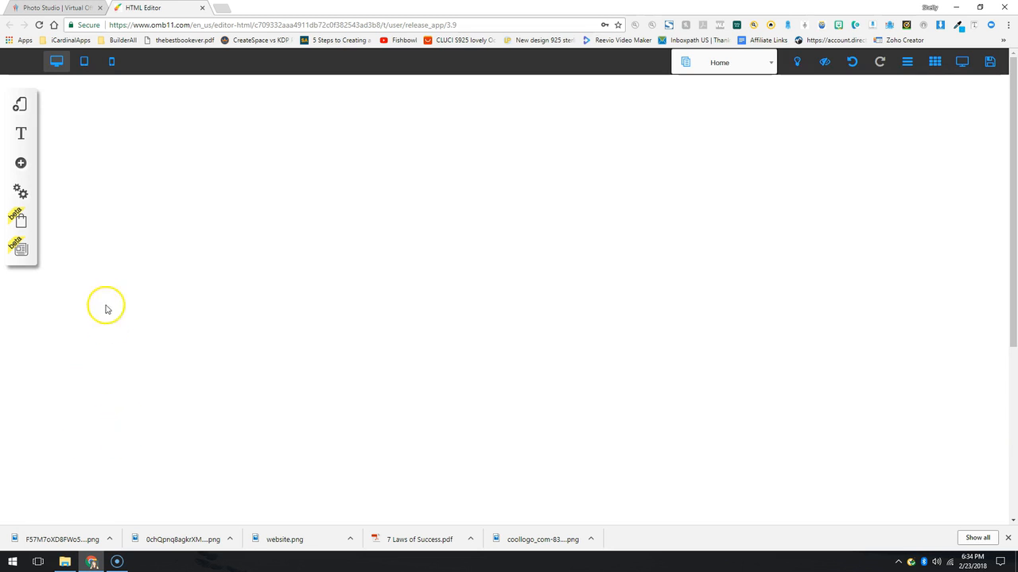
Add a standard Image element to the blank page
{"action": "left_click", "coordinate": [21, 165]}
{"action": "left_click", "coordinate": [86, 244]}
{"action": "left_click", "coordinate": [125, 179]}
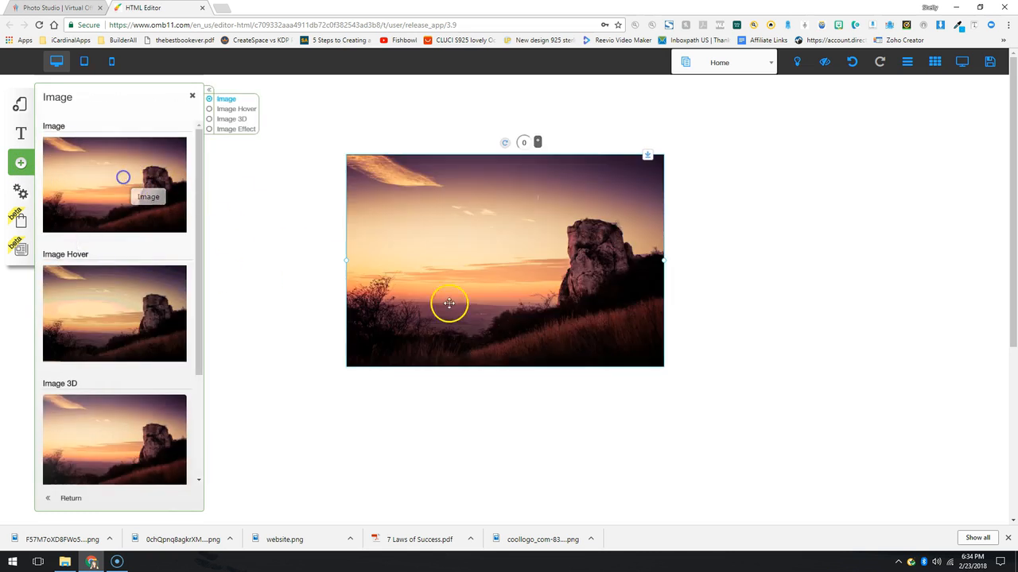
Replace the placeholder picture with an external image, using the mockup's direct PNG link from imgr.eb4us.com
{"action": "left_click", "coordinate": [503, 261]}
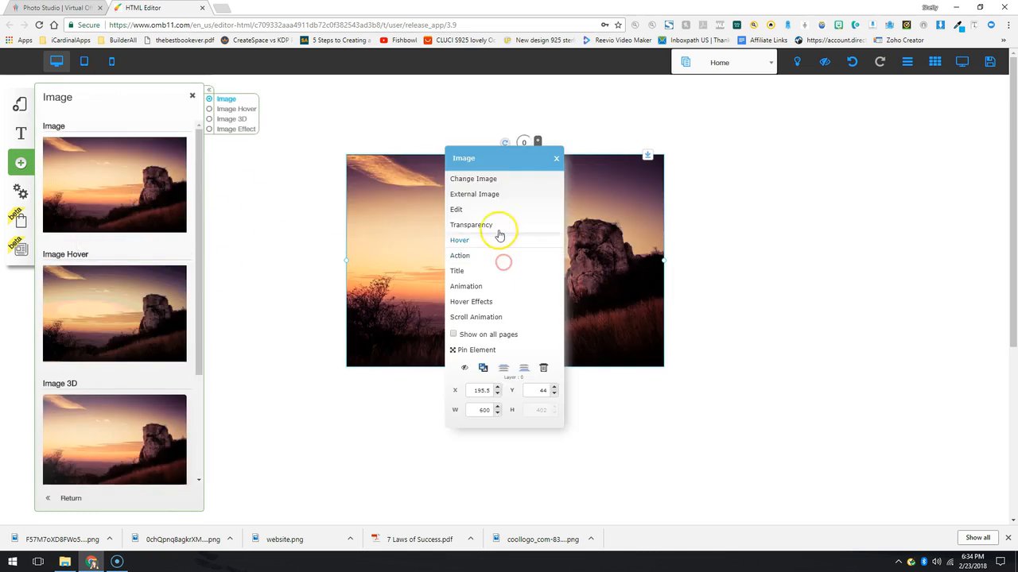
{"action": "left_click", "coordinate": [489, 195]}
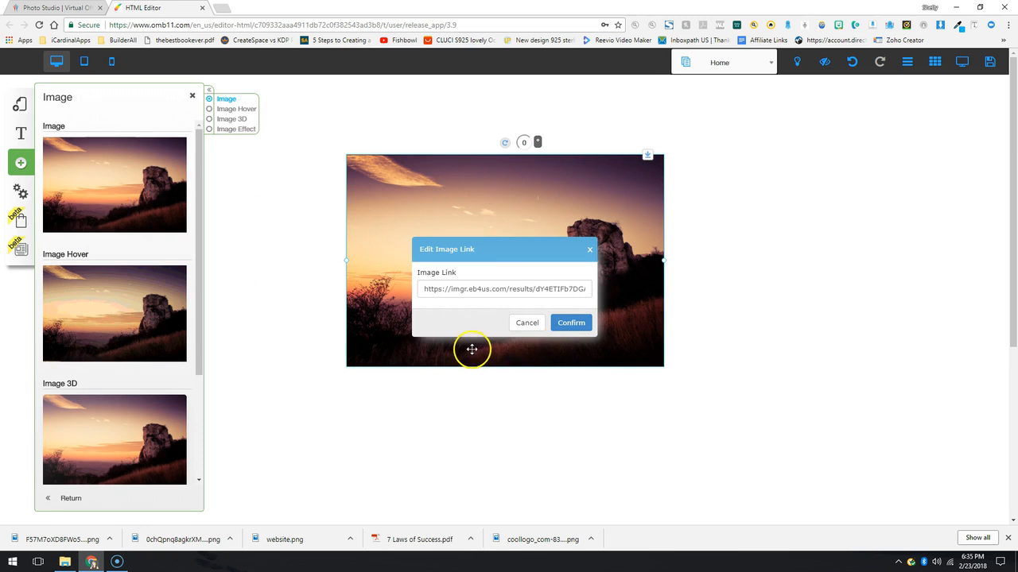
{"action": "left_click", "coordinate": [490, 288]}
{"action": "triple_click", "coordinate": [490, 288]}
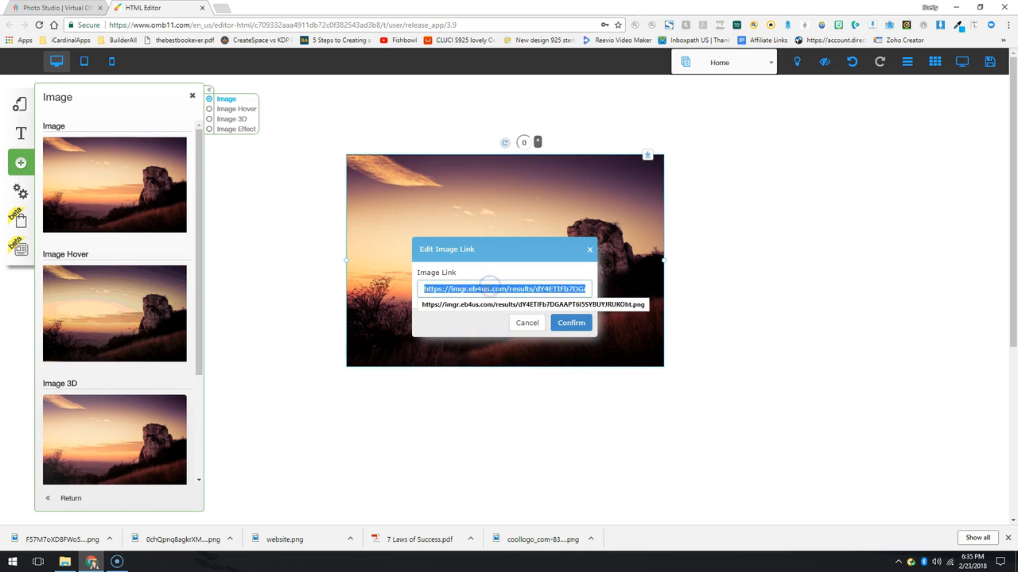
{"action": "left_click", "coordinate": [571, 322]}
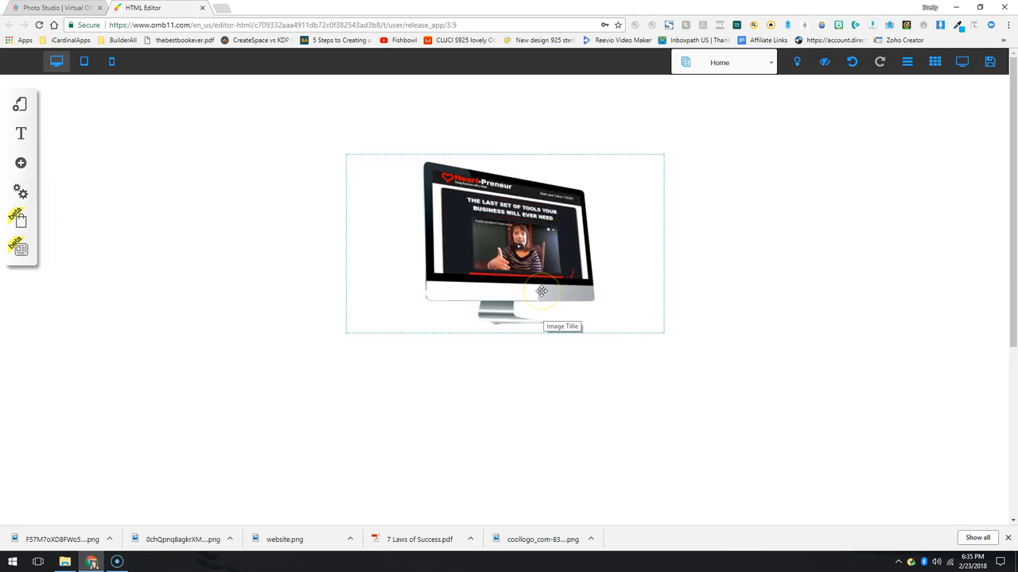
Enlarge the iMac mockup image and reposition it near the middle of the page
{"action": "left_click", "coordinate": [610, 251]}
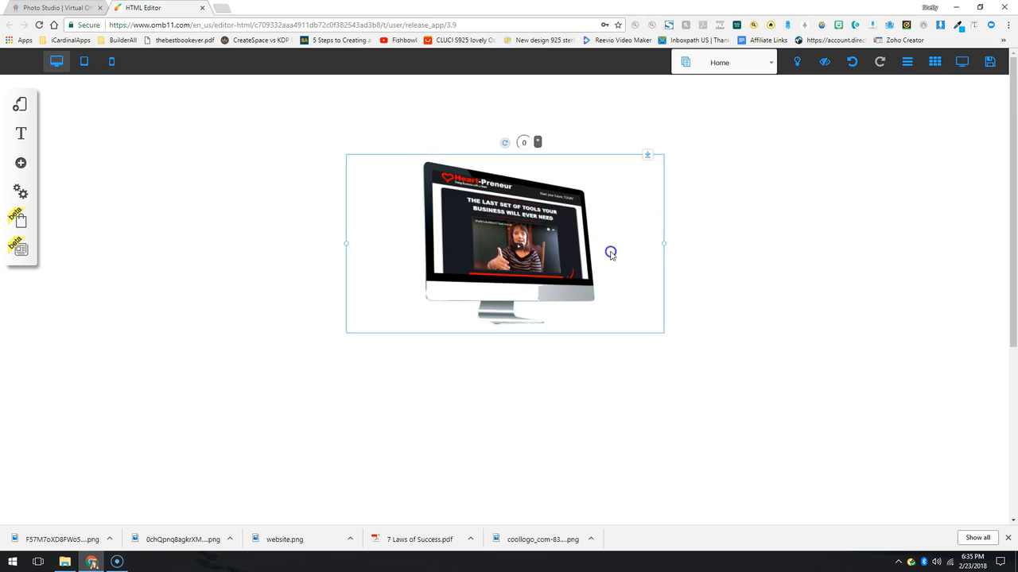
{"action": "left_click_drag", "start_coordinate": [664, 244], "coordinate": [768, 269]}
{"action": "left_click_drag", "start_coordinate": [518, 288], "coordinate": [550, 272]}
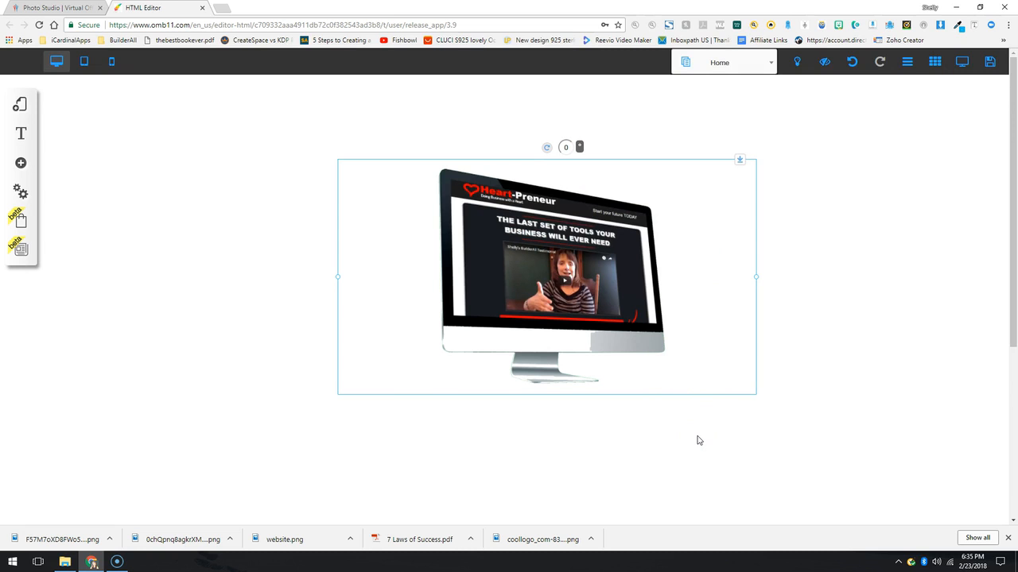
{"action": "left_click_drag", "start_coordinate": [613, 216], "coordinate": [429, 393]}
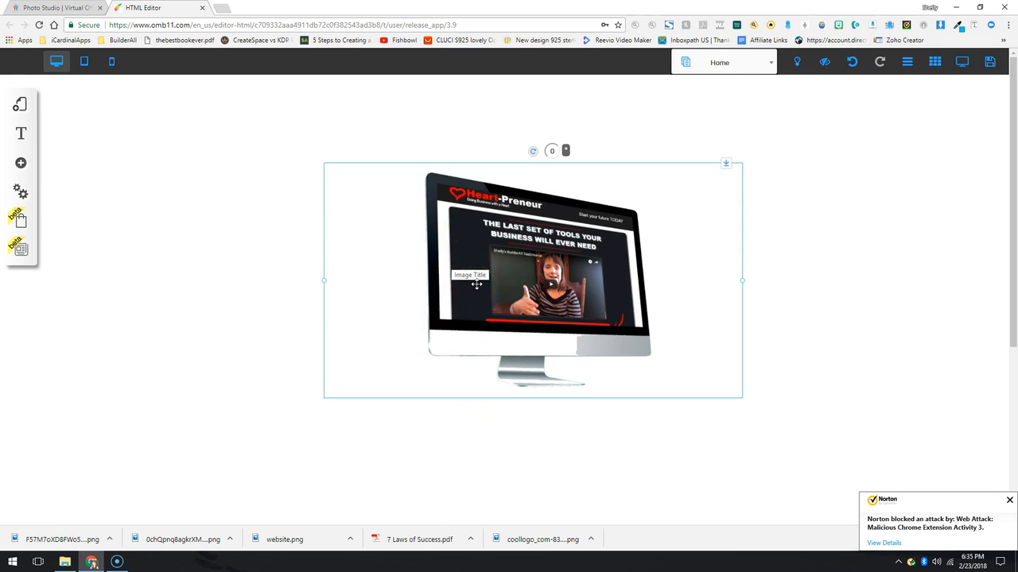
Switch to Photo Studio and view the folder creation options, including 3D rotation, without creating a folder
{"action": "key", "text": "ctrl+shift+Tab"}
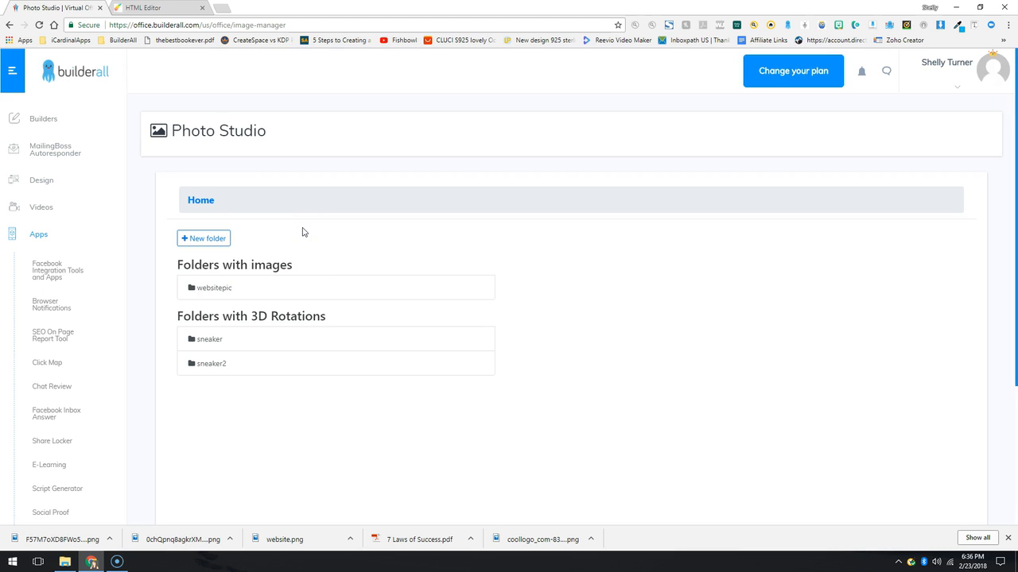
{"action": "left_click", "coordinate": [205, 240]}
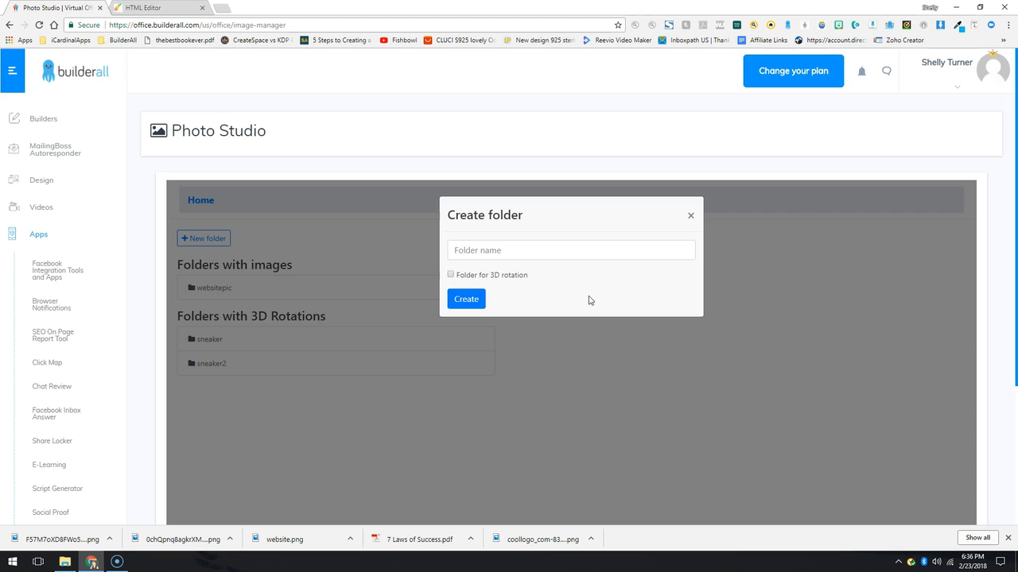
{"action": "left_click", "coordinate": [690, 216]}
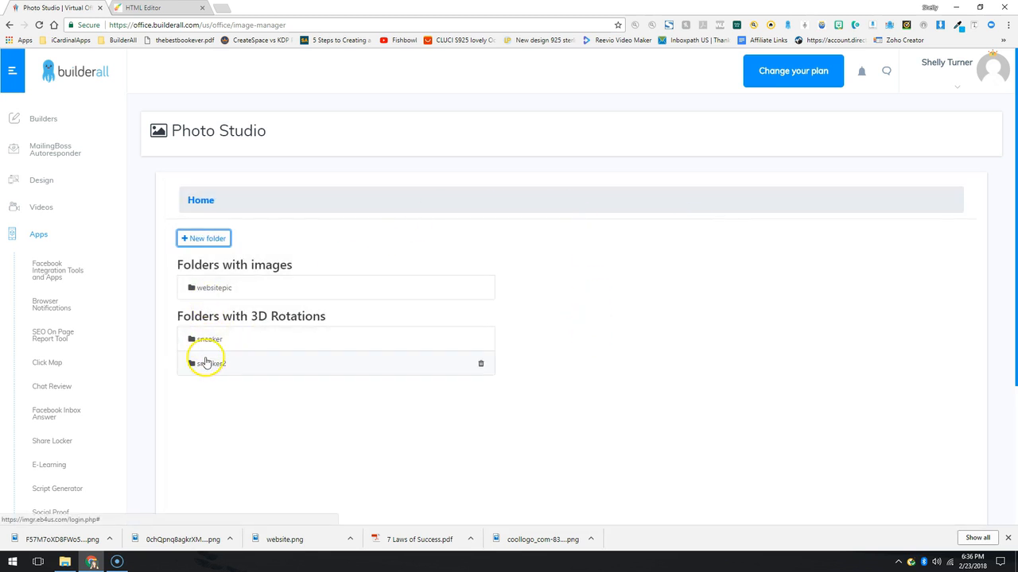
Open the sneaker2 3D rotation folder and examine its rotating preview and the series of sneaker images
{"action": "left_click", "coordinate": [229, 364]}
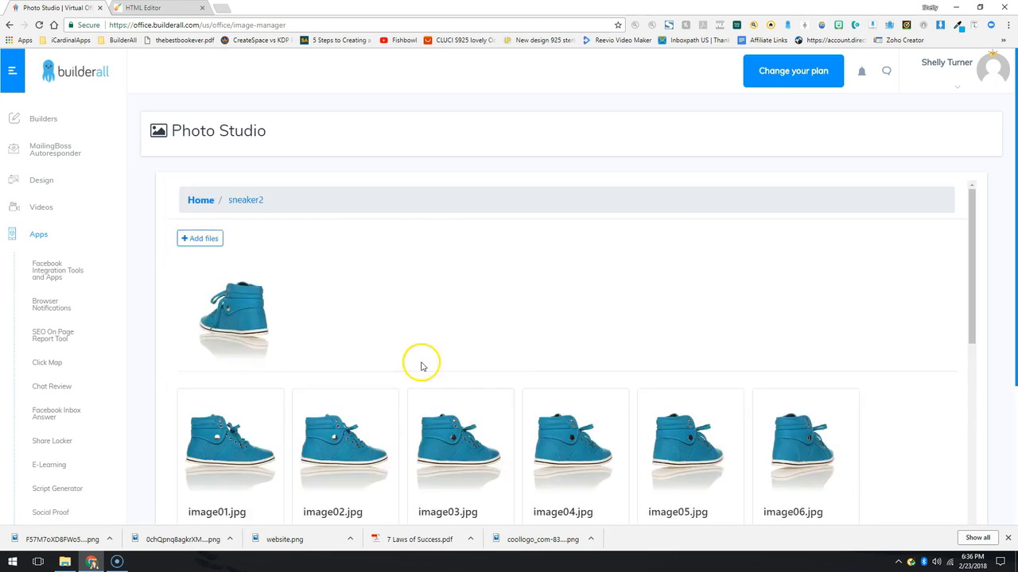
{"action": "scroll", "coordinate": [330, 336], "scroll_direction": "down", "scroll_amount": 2}
{"action": "scroll", "coordinate": [330, 336], "scroll_direction": "down", "scroll_amount": 3}
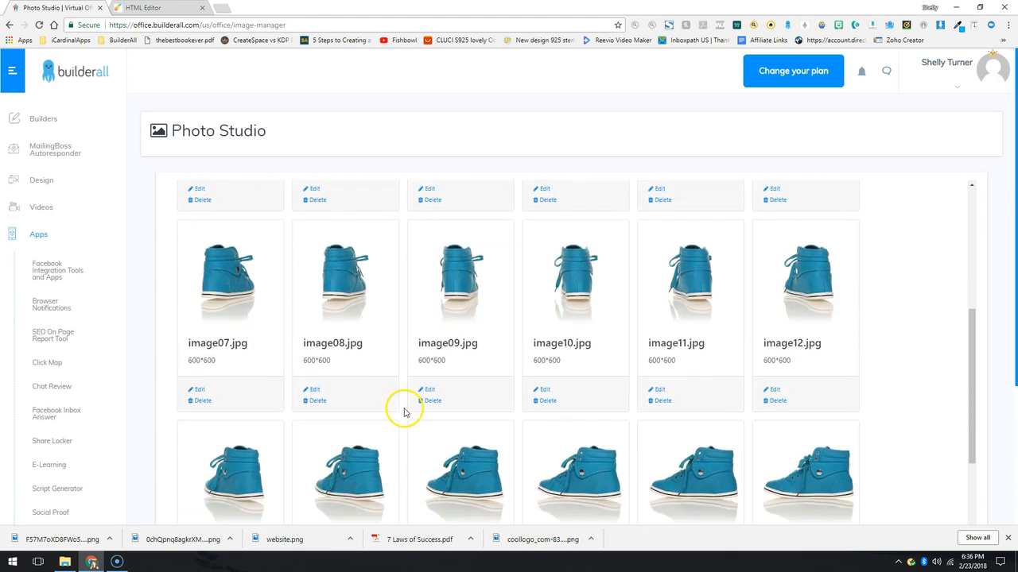
{"action": "scroll", "coordinate": [425, 412], "scroll_direction": "down", "scroll_amount": 4}
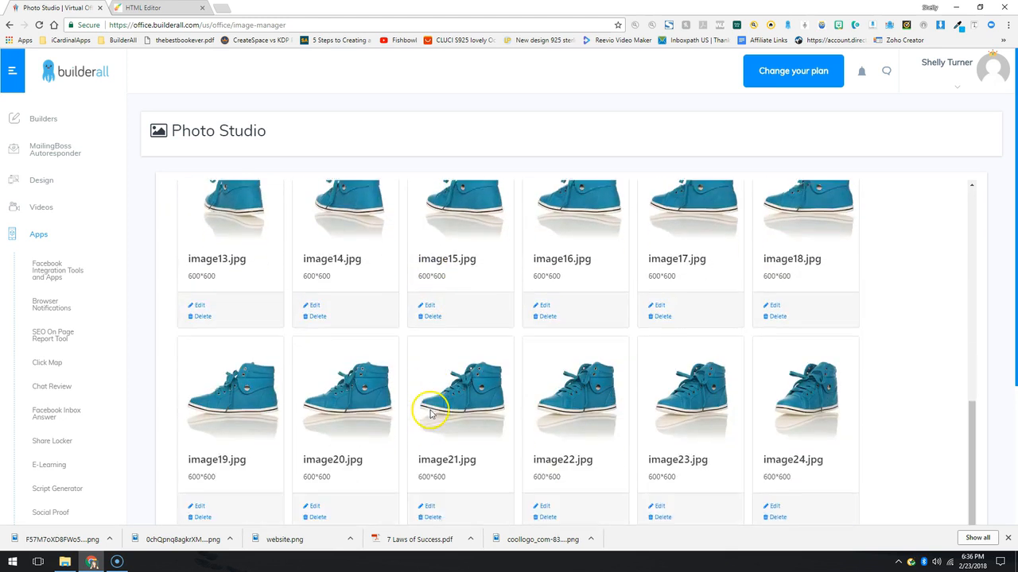
{"action": "scroll", "coordinate": [430, 411], "scroll_direction": "down", "scroll_amount": 3}
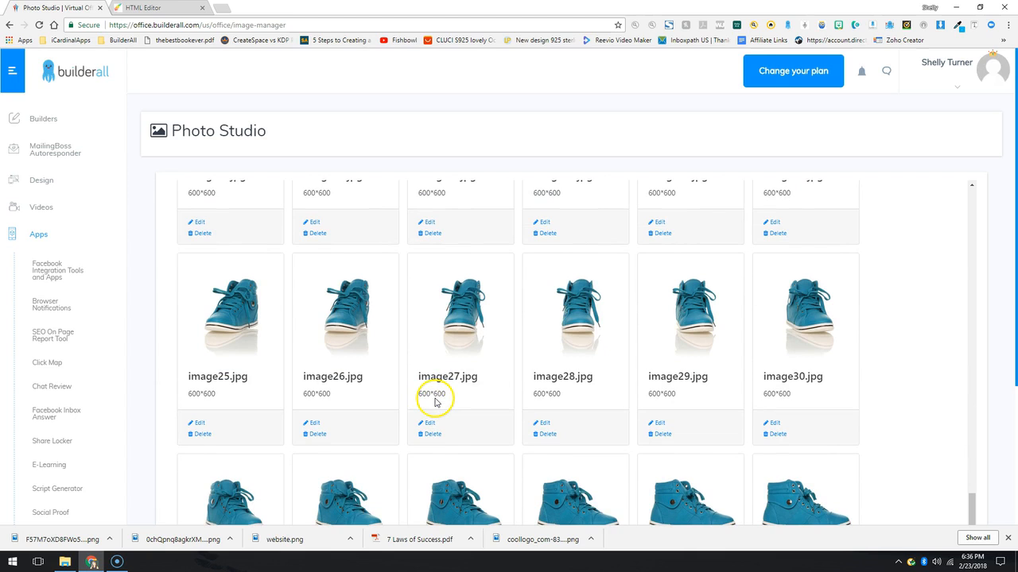
{"action": "scroll", "coordinate": [382, 404], "scroll_direction": "down", "scroll_amount": 3}
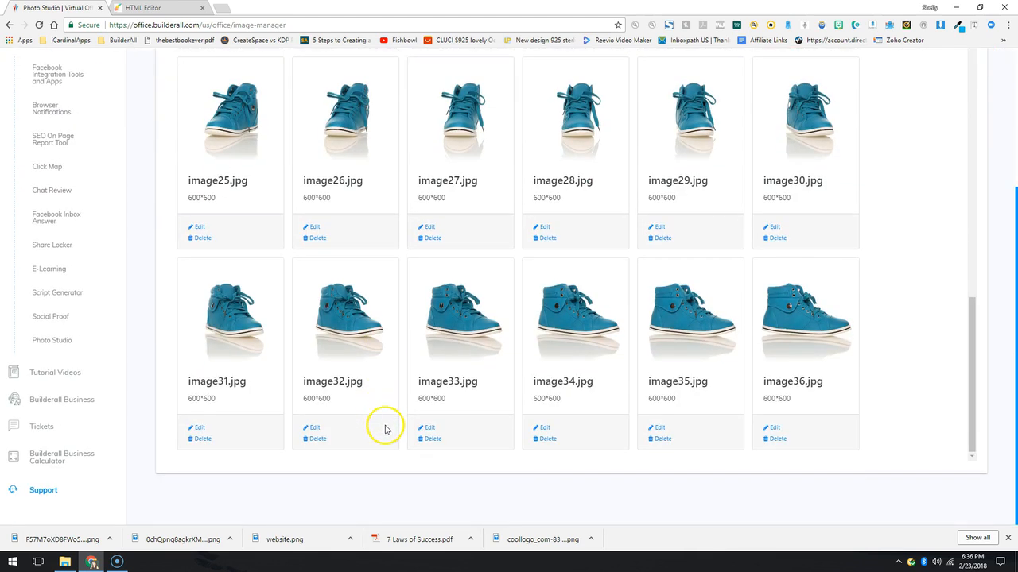
{"action": "scroll", "coordinate": [384, 433], "scroll_direction": "up", "scroll_amount": 5}
{"action": "scroll", "coordinate": [384, 433], "scroll_direction": "up", "scroll_amount": 8}
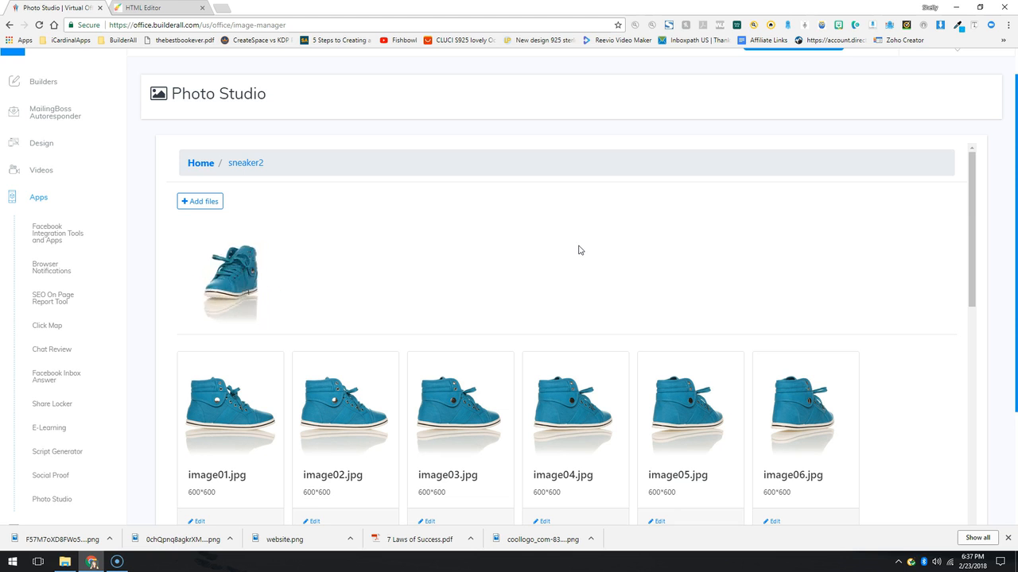
View the file upload dialog for the sneaker2 folder, close it without adding files, and look at the rotating preview
{"action": "left_click", "coordinate": [198, 201]}
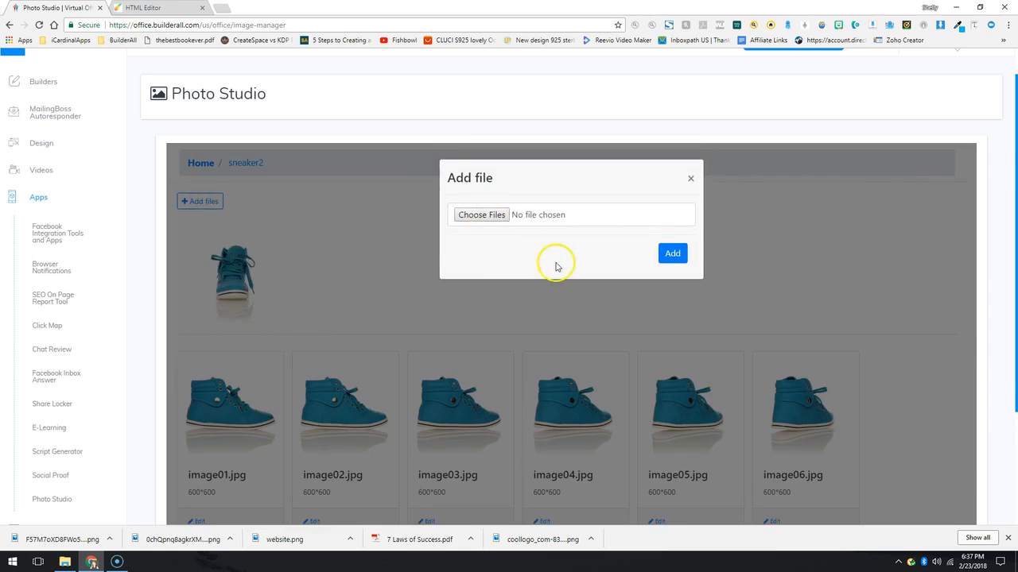
{"action": "left_click", "coordinate": [690, 178]}
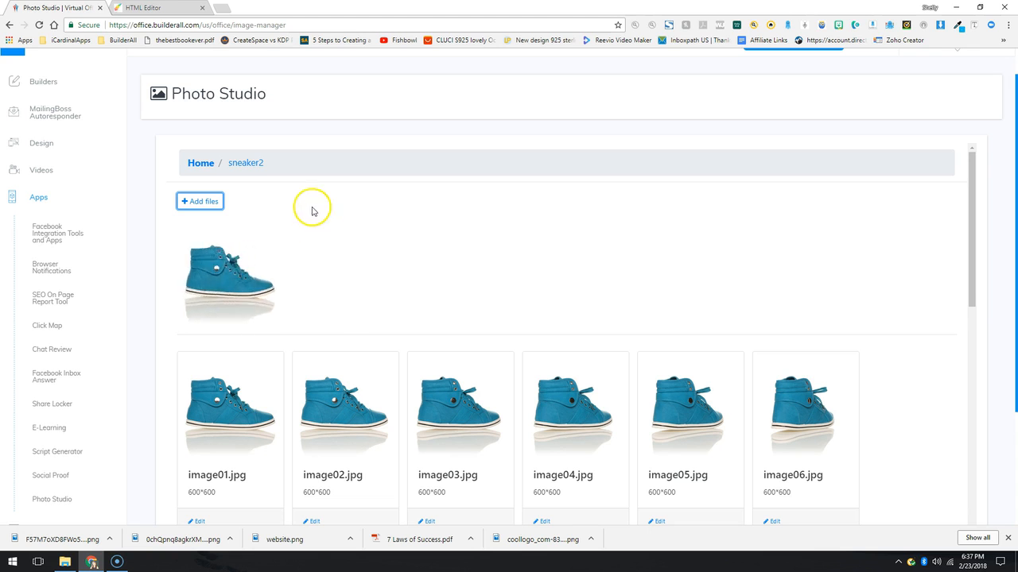
{"action": "scroll", "coordinate": [332, 294], "scroll_direction": "down", "scroll_amount": 1}
{"action": "scroll", "coordinate": [327, 288], "scroll_direction": "up", "scroll_amount": 1}
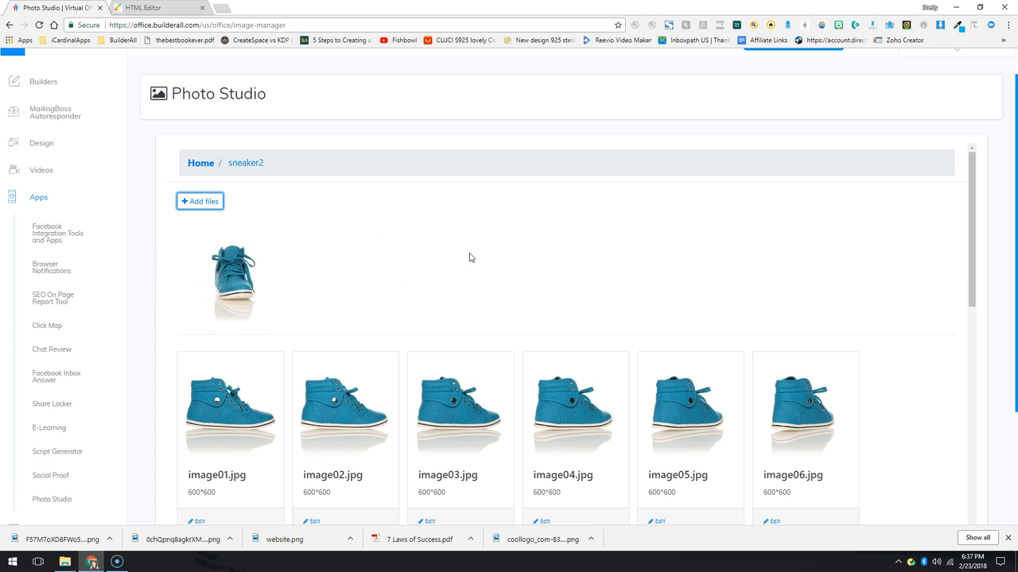
Open image01.jpg from the sneaker2 folder for editing and add BA.png as its watermark image
{"action": "scroll", "coordinate": [342, 361], "scroll_direction": "down", "scroll_amount": 1}
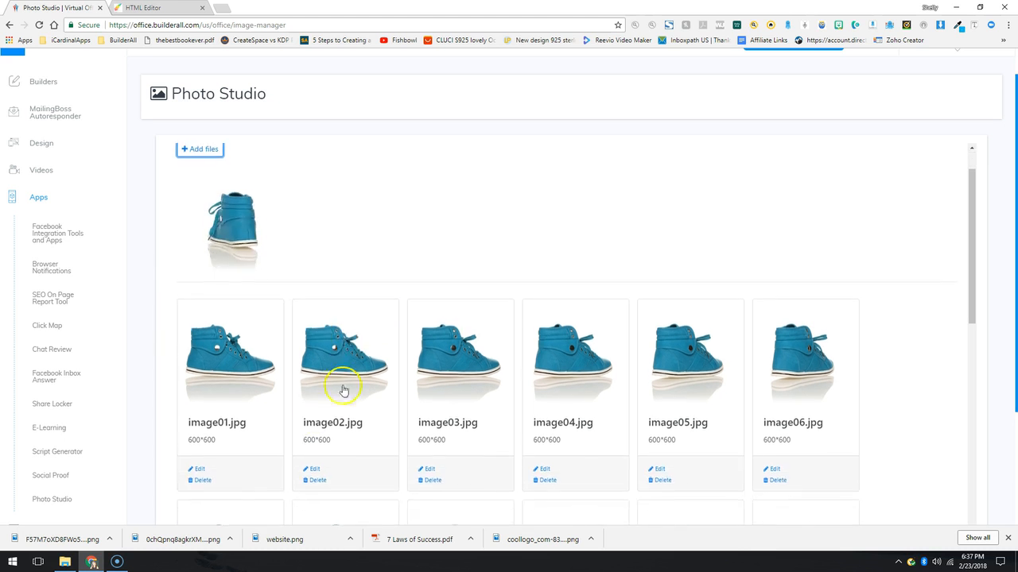
{"action": "scroll", "coordinate": [201, 469], "scroll_direction": "up", "scroll_amount": 1}
{"action": "left_click", "coordinate": [202, 468]}
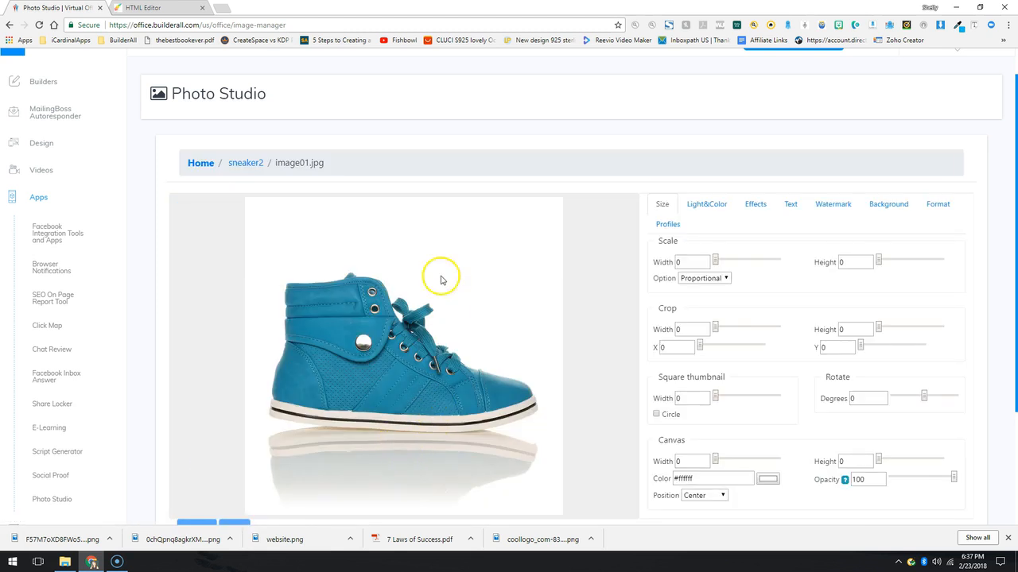
{"action": "scroll", "coordinate": [425, 380], "scroll_direction": "down", "scroll_amount": 1}
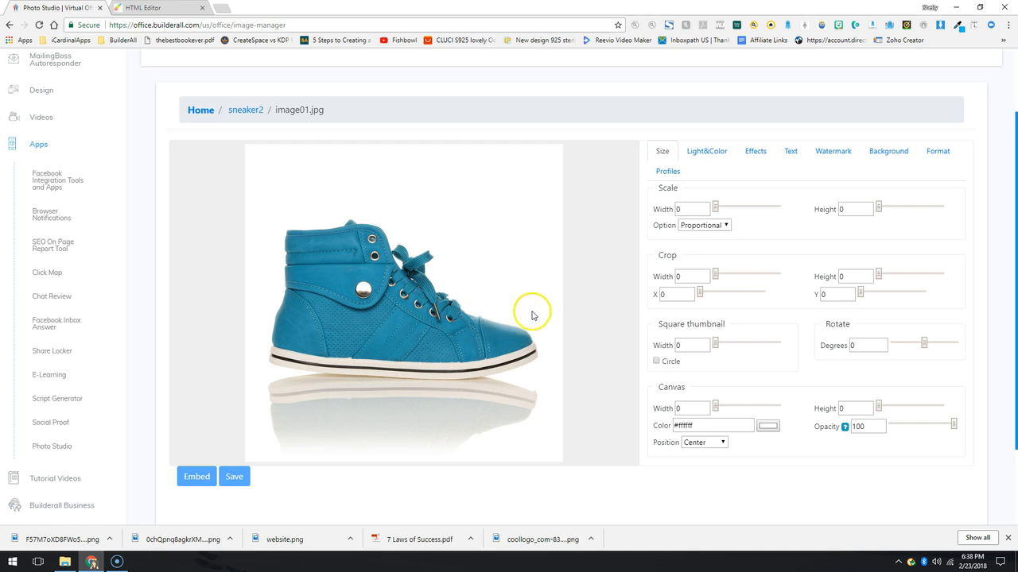
{"action": "left_click", "coordinate": [832, 151]}
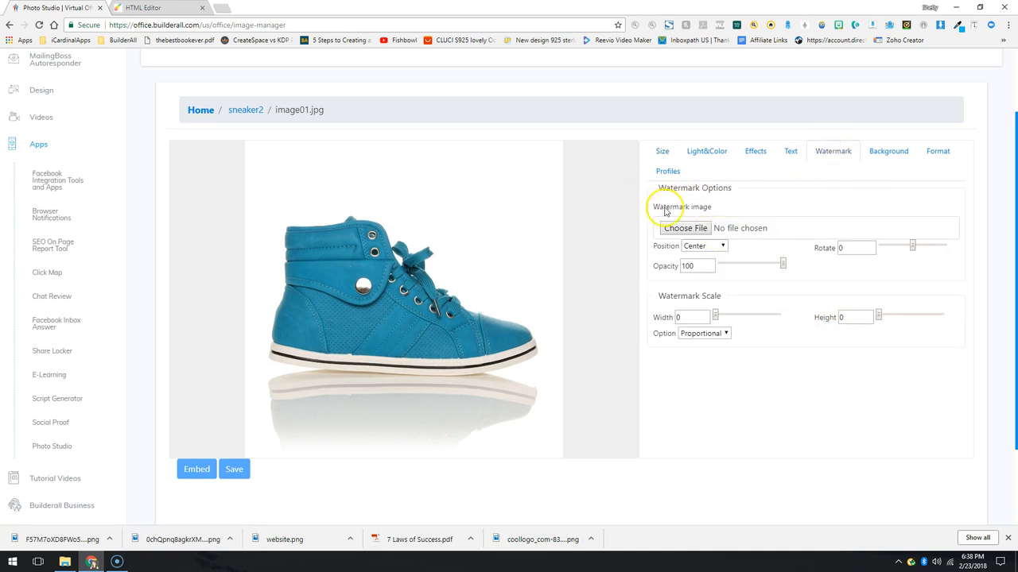
{"action": "left_click", "coordinate": [686, 229]}
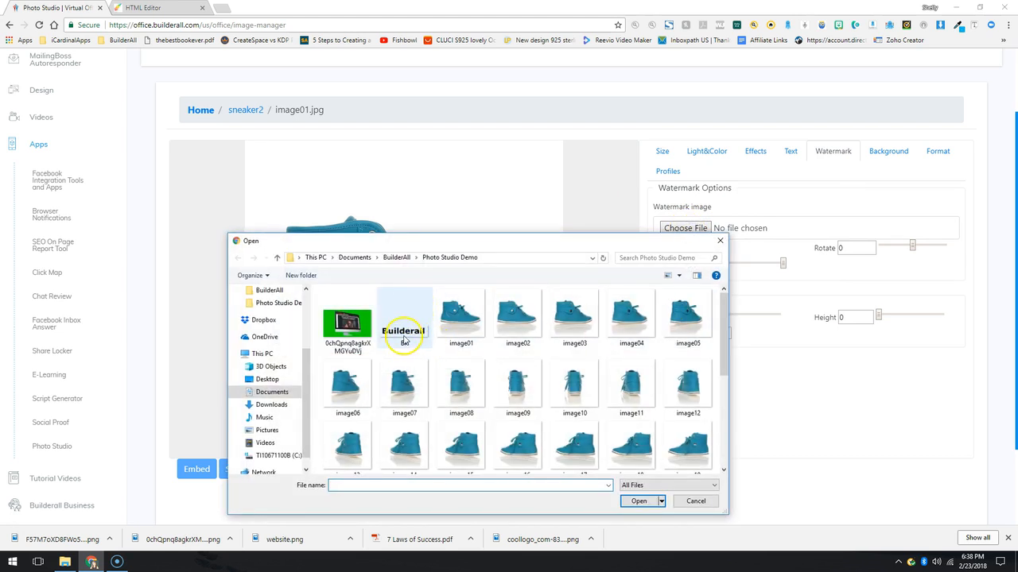
{"action": "left_click", "coordinate": [406, 322]}
{"action": "left_click", "coordinate": [638, 501]}
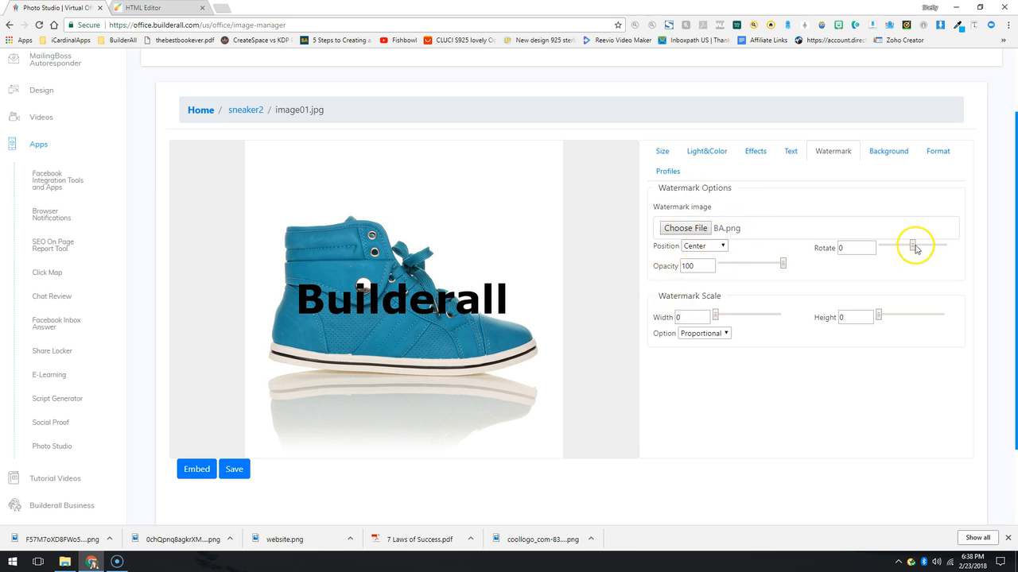
Rotate the watermark to 34, lower its opacity to 21, and scale it to width 475 and height 160
{"action": "left_click_drag", "start_coordinate": [913, 247], "coordinate": [927, 247]}
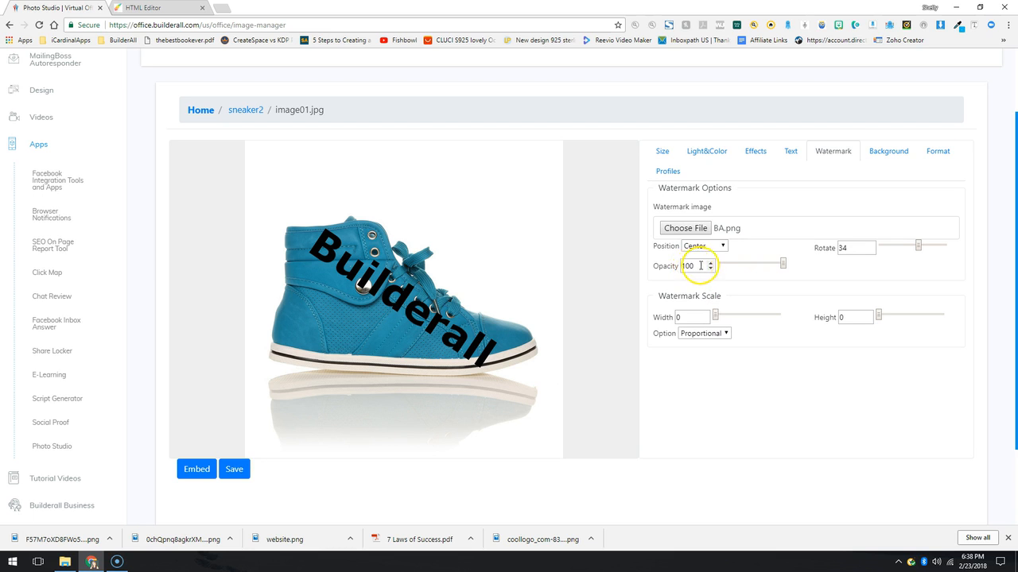
{"action": "left_click_drag", "start_coordinate": [780, 265], "coordinate": [756, 265]}
{"action": "left_click_drag", "start_coordinate": [733, 451], "coordinate": [727, 486]}
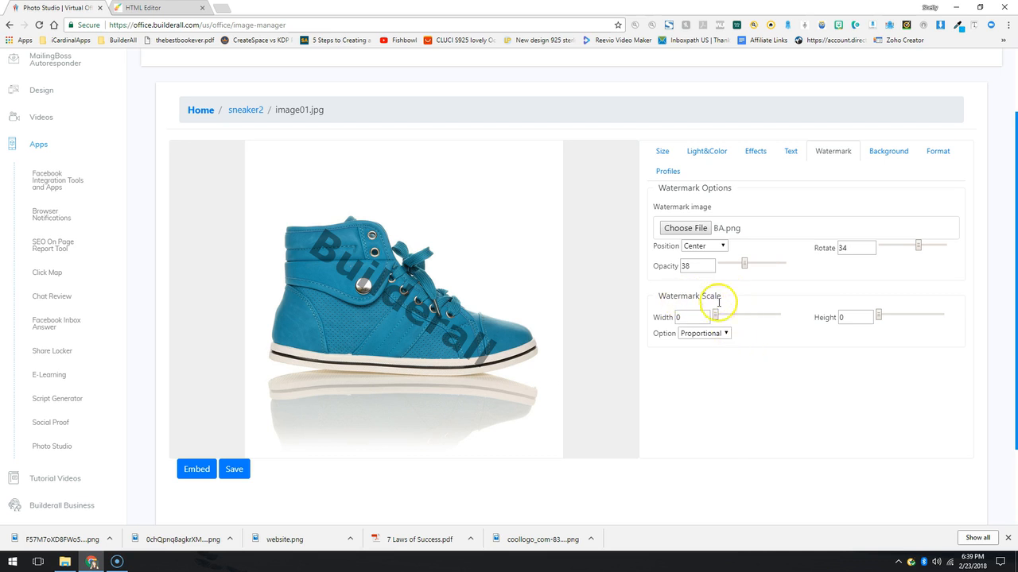
{"action": "left_click_drag", "start_coordinate": [715, 318], "coordinate": [745, 317]}
{"action": "mouse_move", "coordinate": [878, 318]}
{"action": "left_mouse_down"}
{"action": "mouse_move", "coordinate": [905, 317]}
{"action": "mouse_move", "coordinate": [895, 316]}
{"action": "left_mouse_up"}
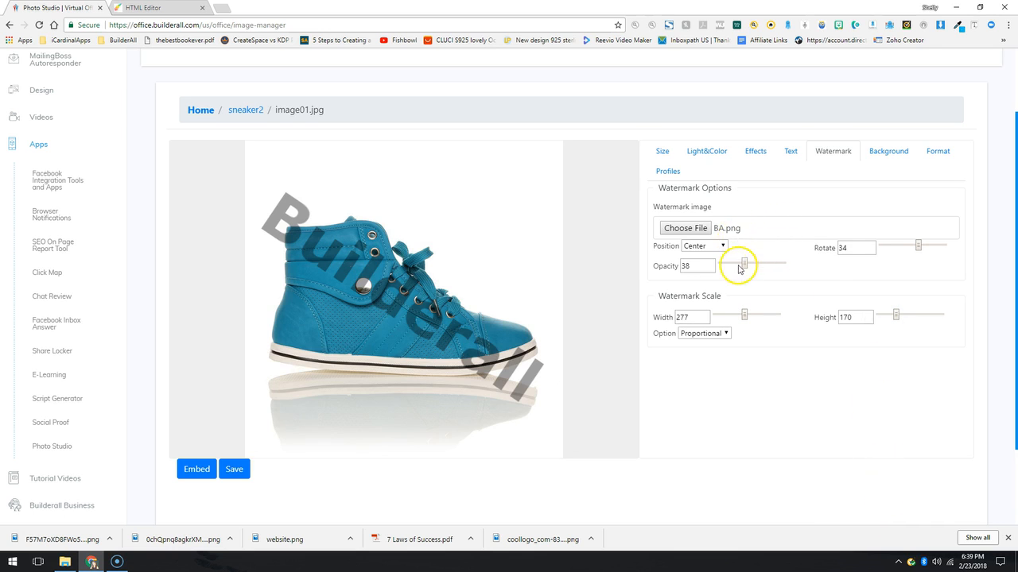
{"action": "left_click_drag", "start_coordinate": [740, 263], "coordinate": [733, 263]}
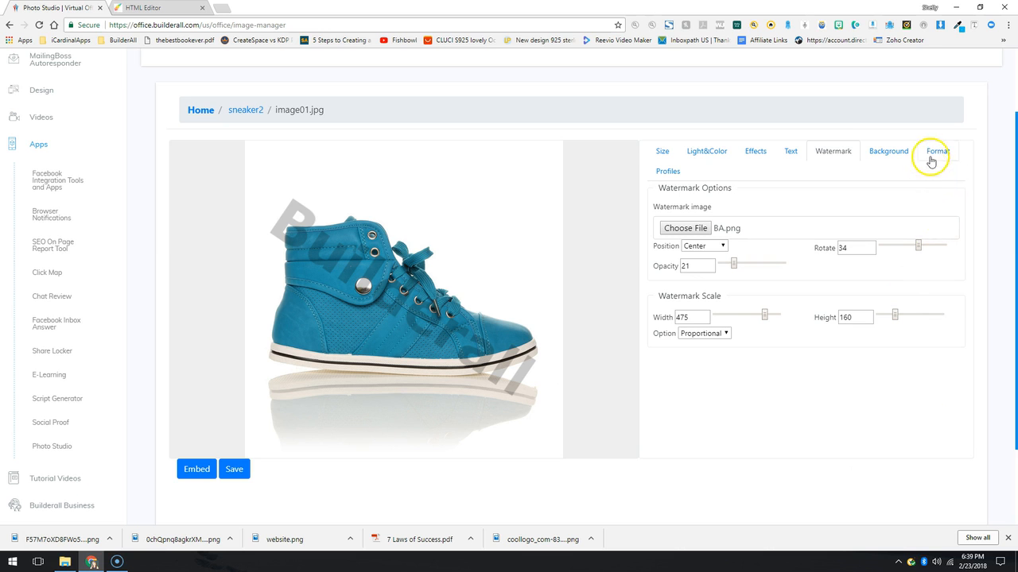
Create an image profile named "Buillderall Watermark" from the current watermark options
{"action": "left_click", "coordinate": [666, 171]}
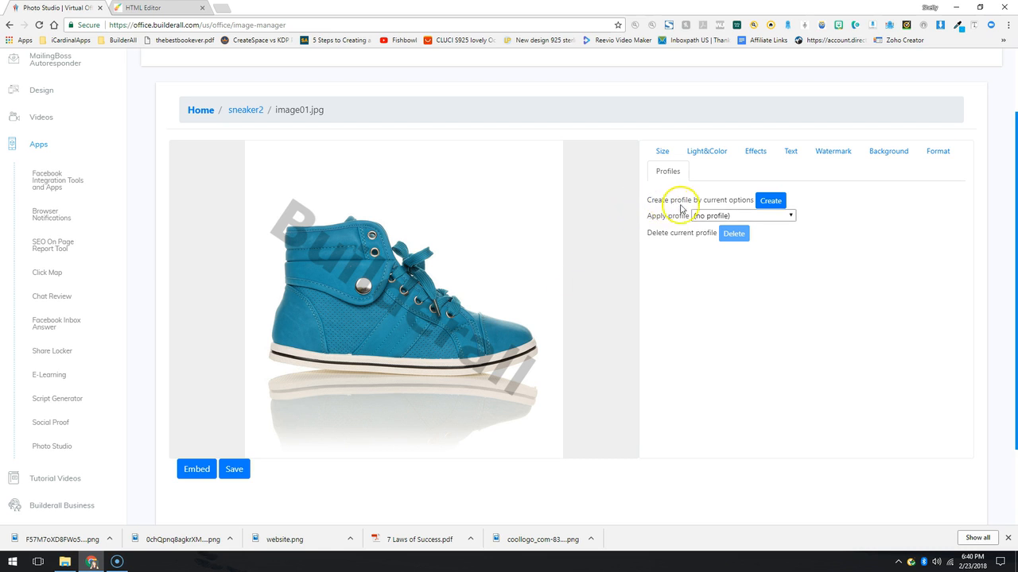
{"action": "left_click", "coordinate": [778, 203]}
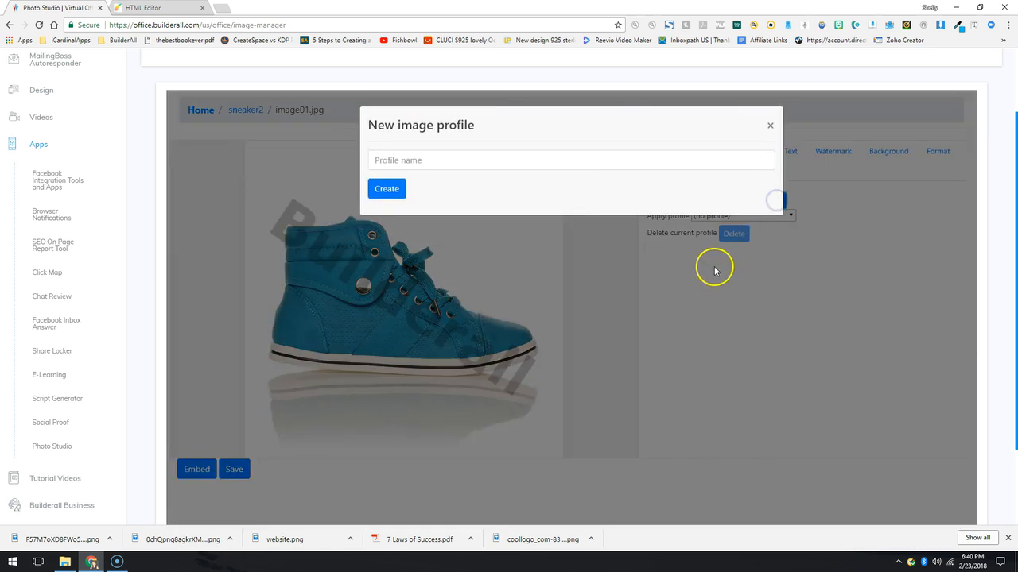
{"action": "left_click", "coordinate": [464, 161]}
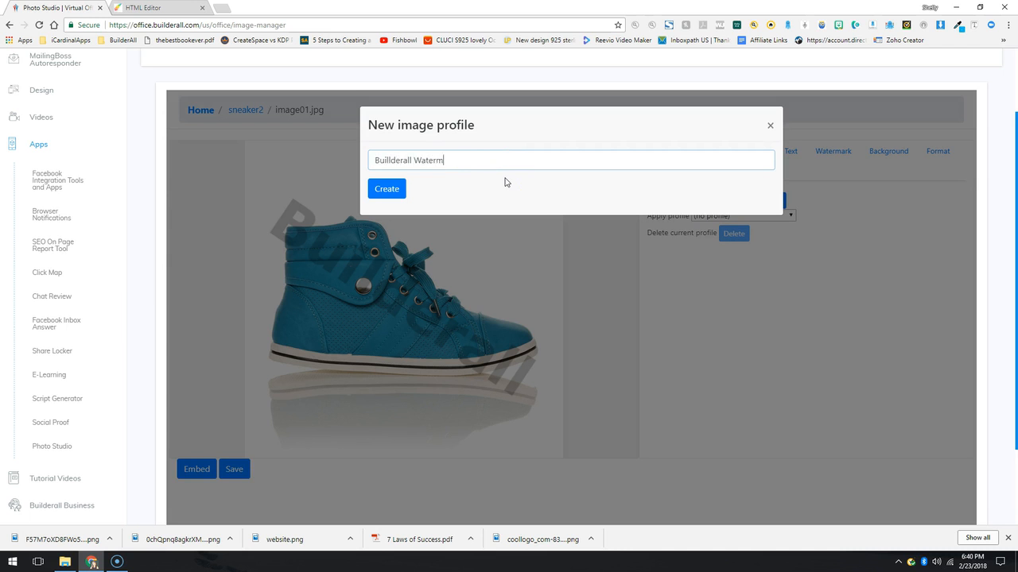
{"action": "left_click", "coordinate": [387, 188]}
{"action": "left_click", "coordinate": [643, 349]}
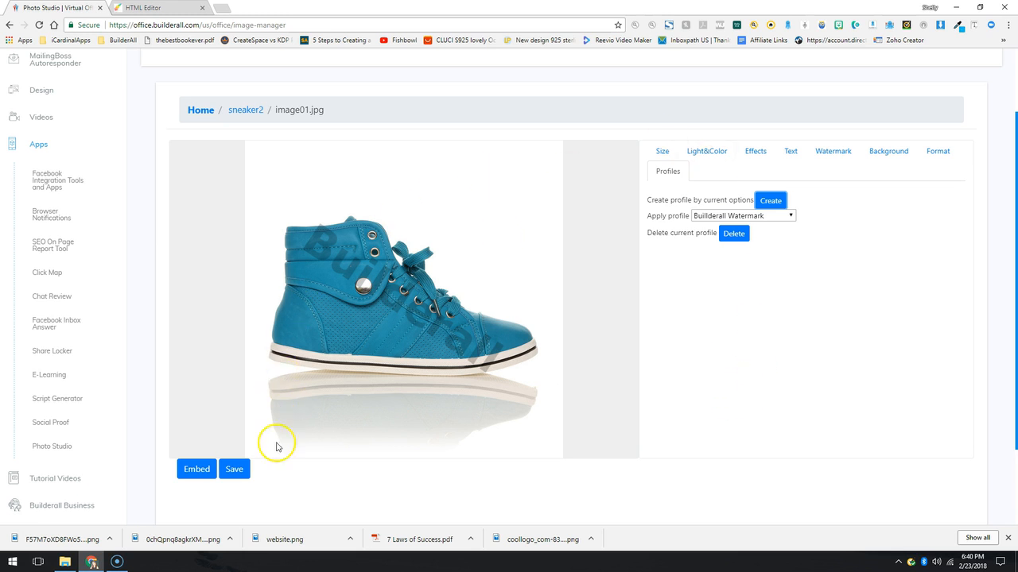
Save the watermarked image01.jpg and return to the sneaker2 folder to review its images
{"action": "left_click", "coordinate": [234, 470]}
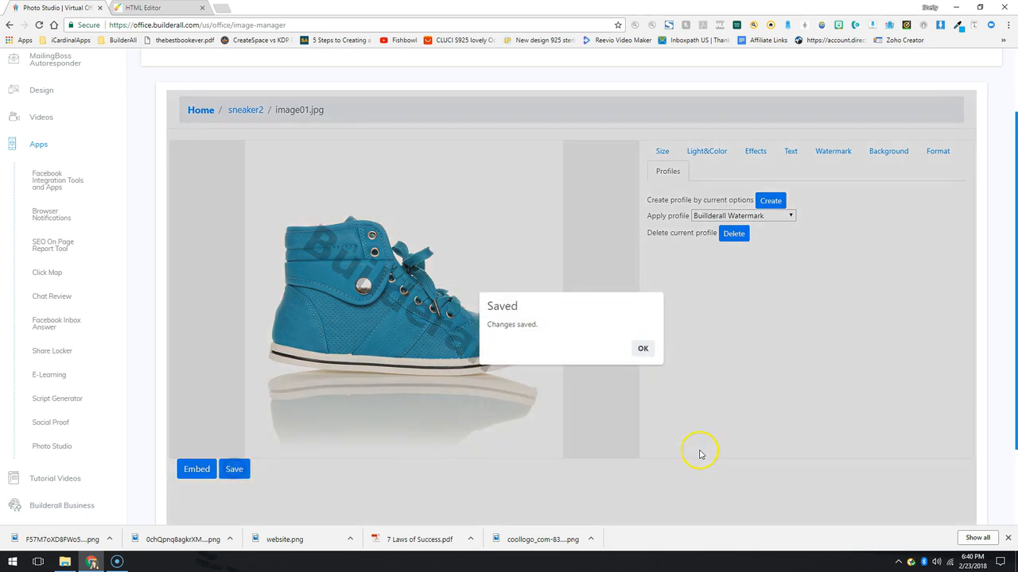
{"action": "left_click", "coordinate": [645, 349]}
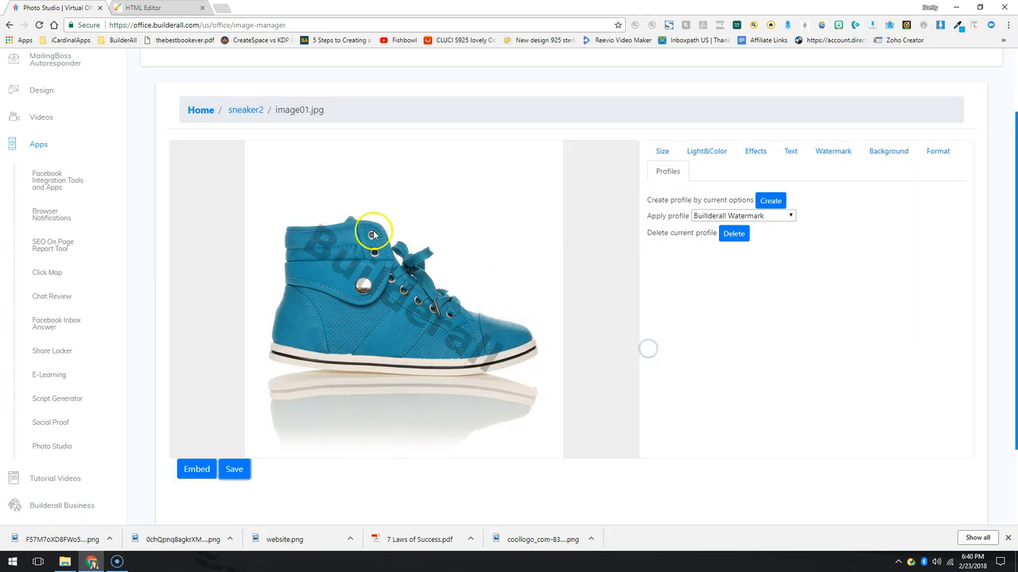
{"action": "left_click", "coordinate": [244, 111]}
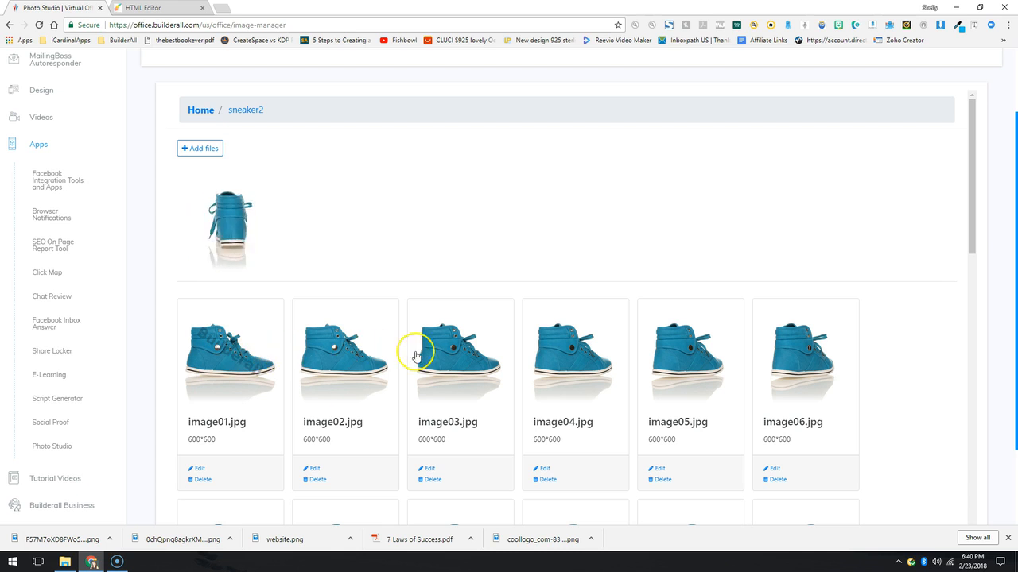
{"action": "scroll", "coordinate": [768, 431], "scroll_direction": "down", "scroll_amount": 3}
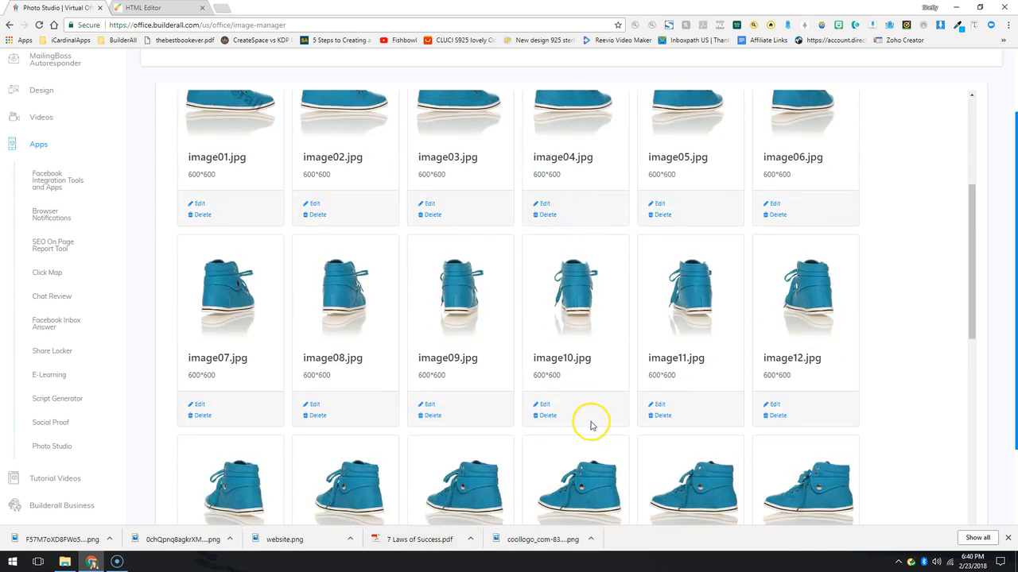
{"action": "scroll", "coordinate": [590, 425], "scroll_direction": "up", "scroll_amount": 4}
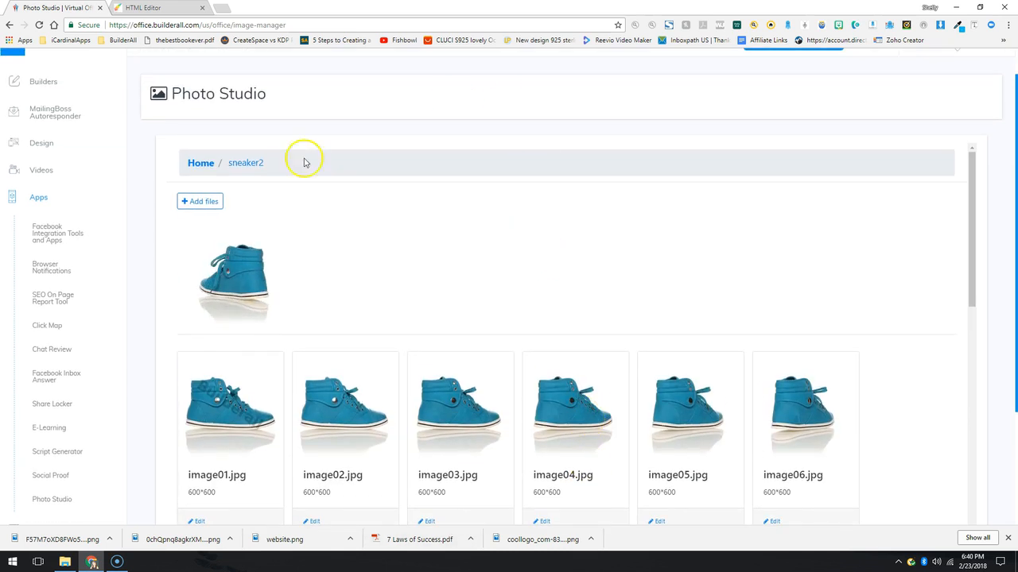
Open the sneaker2 rotation and apply the Buillderall Watermark profile to all of its images
{"action": "left_click", "coordinate": [222, 272]}
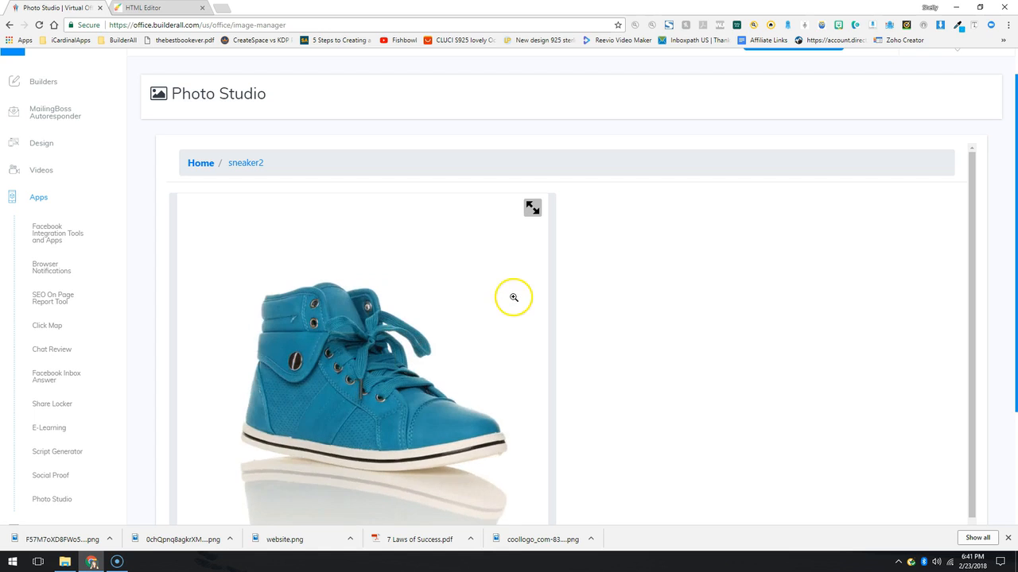
{"action": "scroll", "coordinate": [617, 371], "scroll_direction": "down", "scroll_amount": 3}
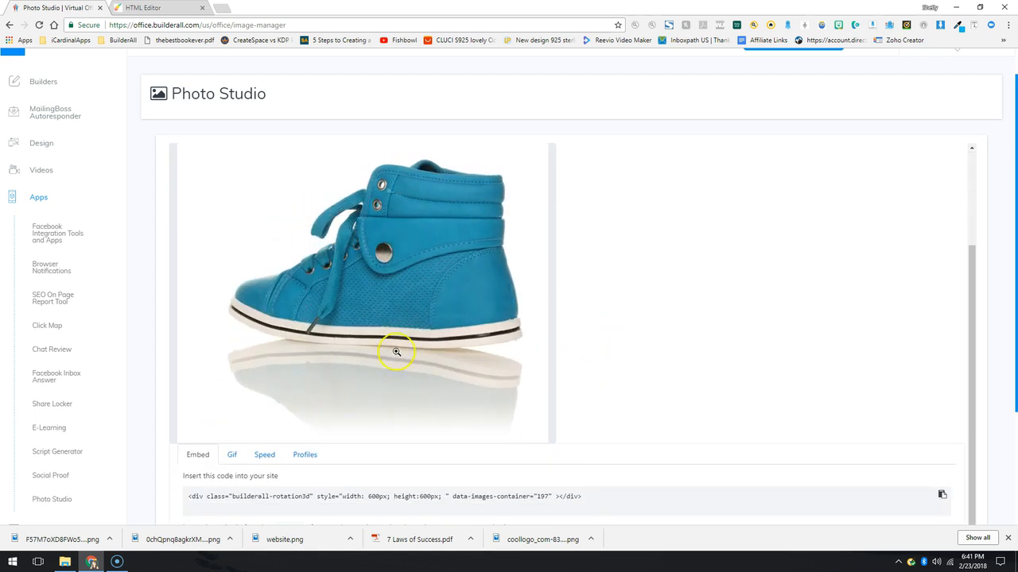
{"action": "left_click", "coordinate": [305, 453]}
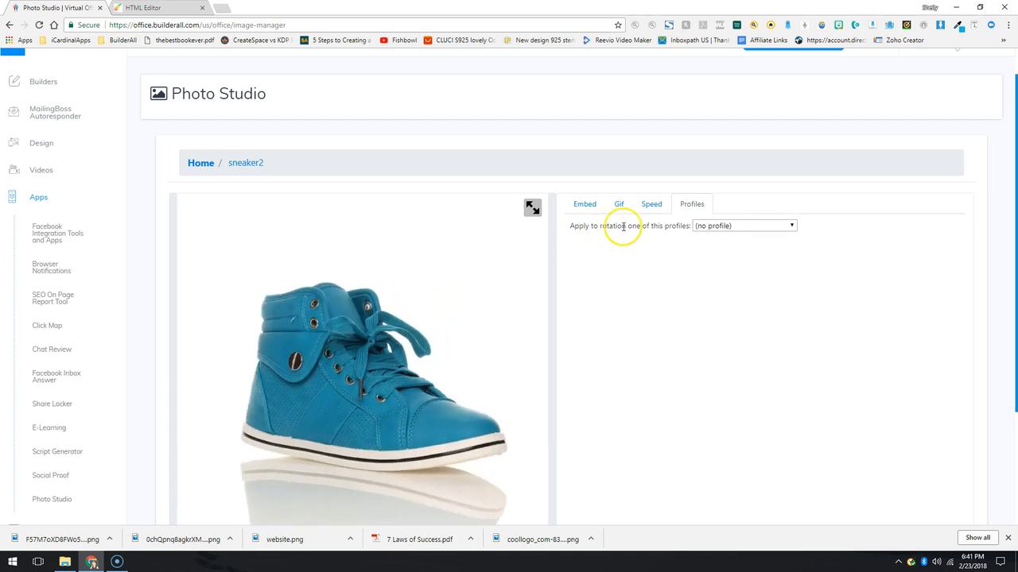
{"action": "left_click", "coordinate": [737, 227]}
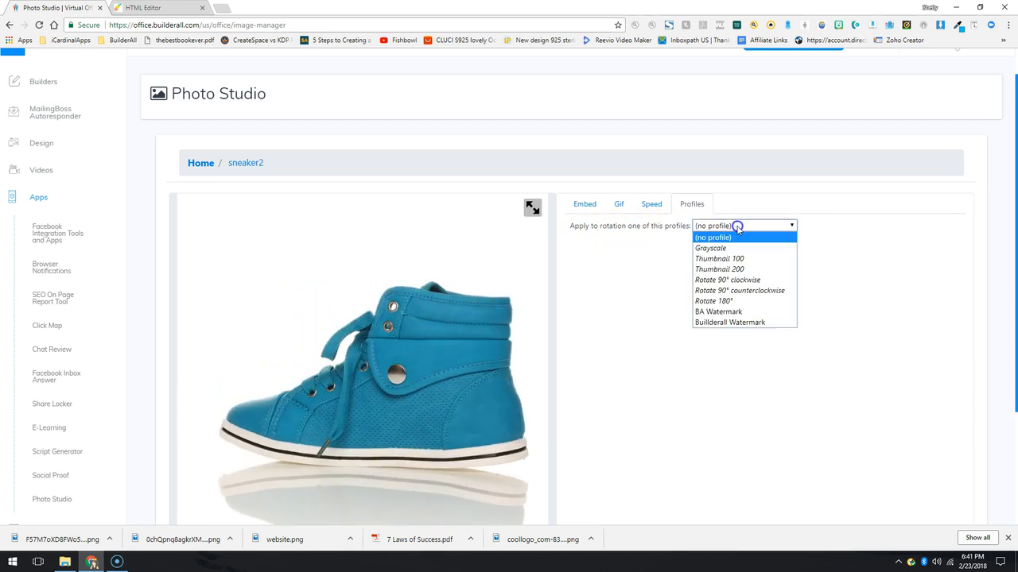
{"action": "left_click", "coordinate": [737, 322]}
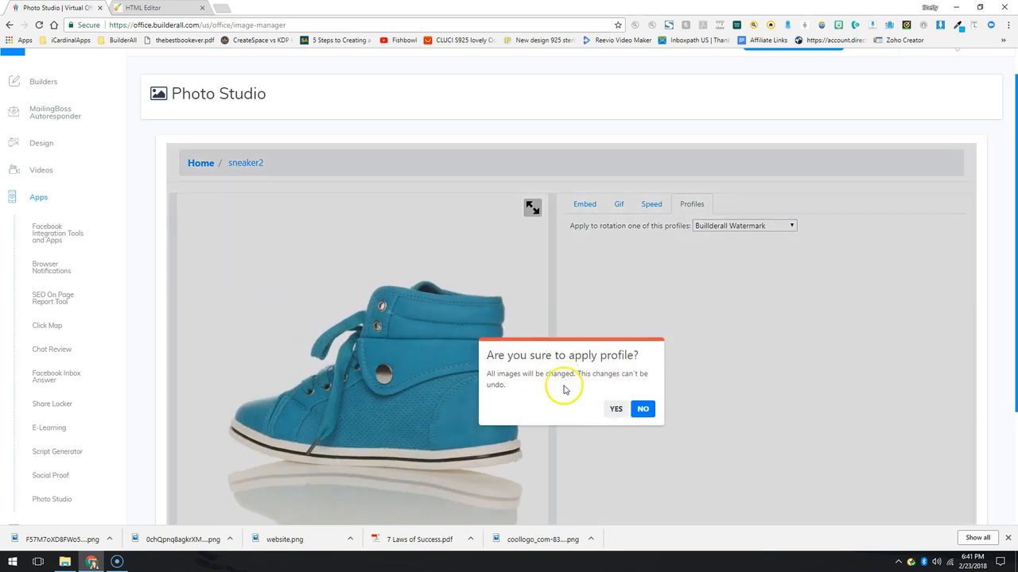
{"action": "left_click", "coordinate": [613, 412]}
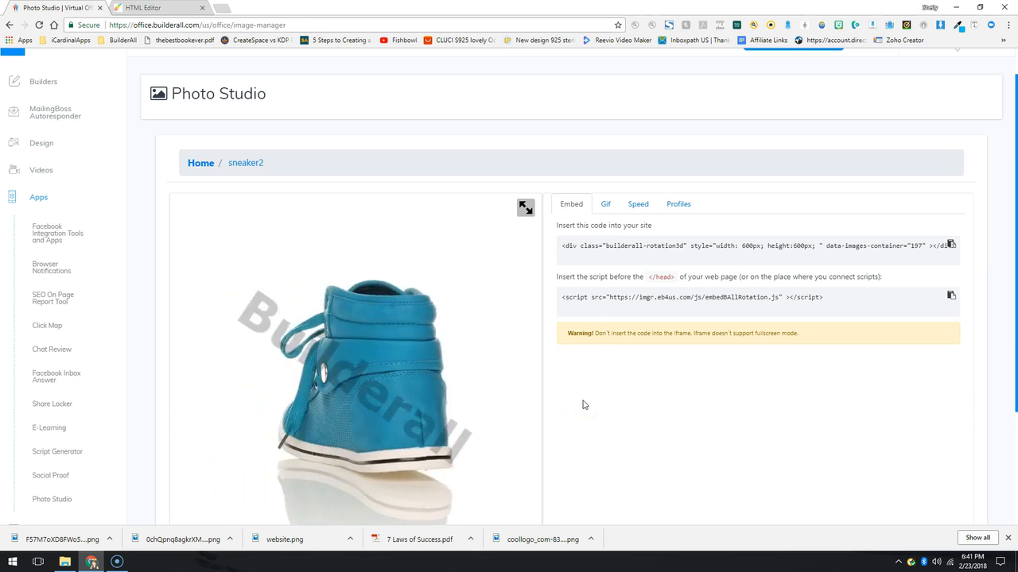
View the rotating preview and copy the div embed code for the sneaker2 rotation
{"action": "left_click", "coordinate": [586, 405]}
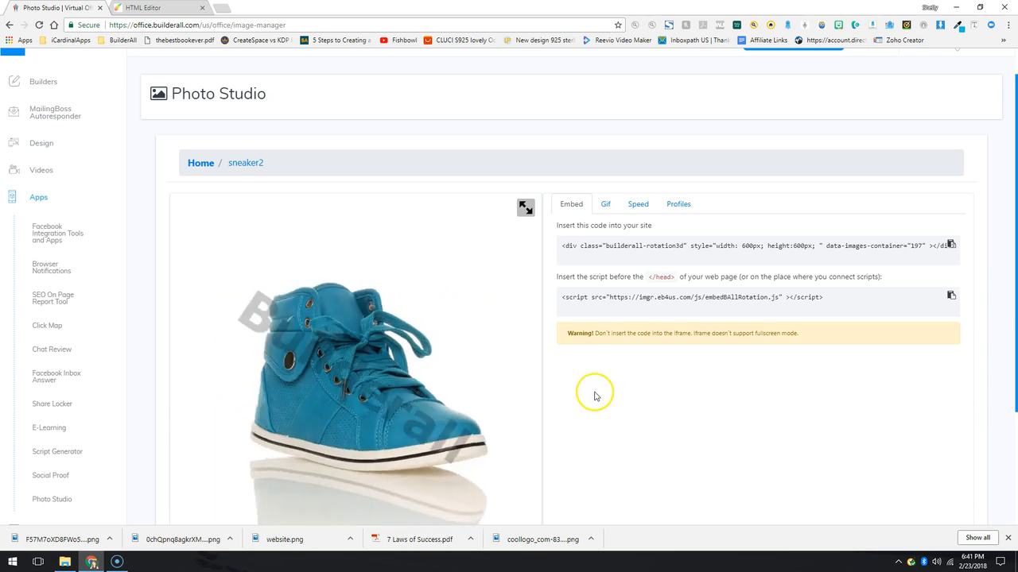
{"action": "scroll", "coordinate": [595, 394], "scroll_direction": "down", "scroll_amount": 1}
{"action": "scroll", "coordinate": [595, 392], "scroll_direction": "up", "scroll_amount": 1}
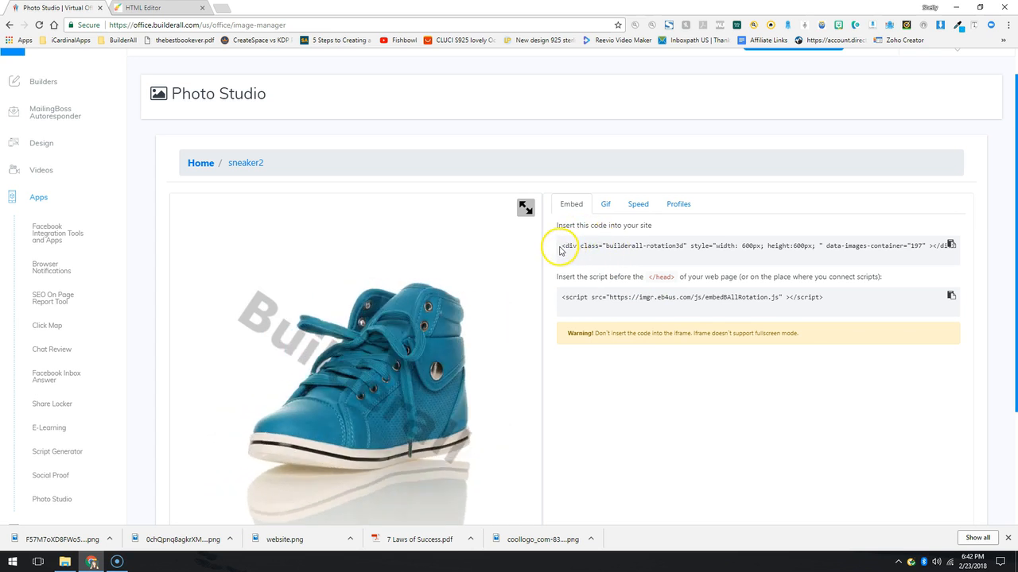
{"action": "left_click", "coordinate": [951, 244]}
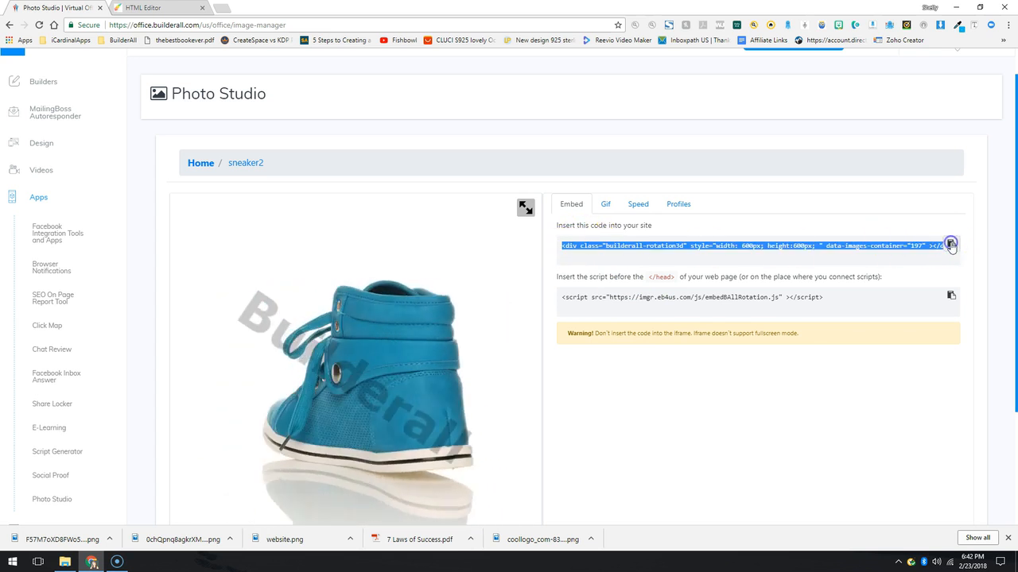
Switch to the HTML Editor, remove the iMac image from the page, and add an HTML element
{"action": "left_click", "coordinate": [143, 7]}
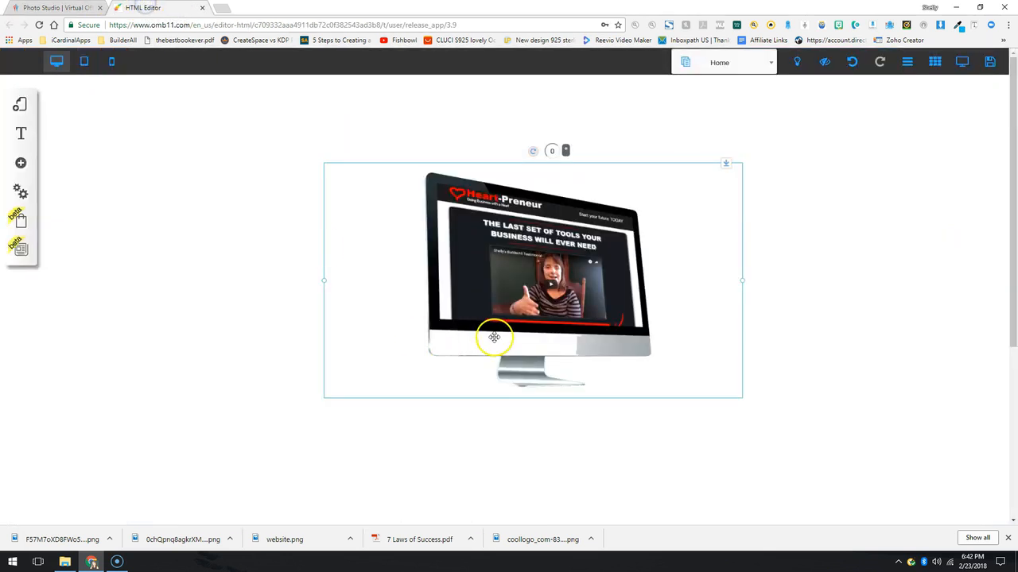
{"action": "left_click", "coordinate": [21, 163]}
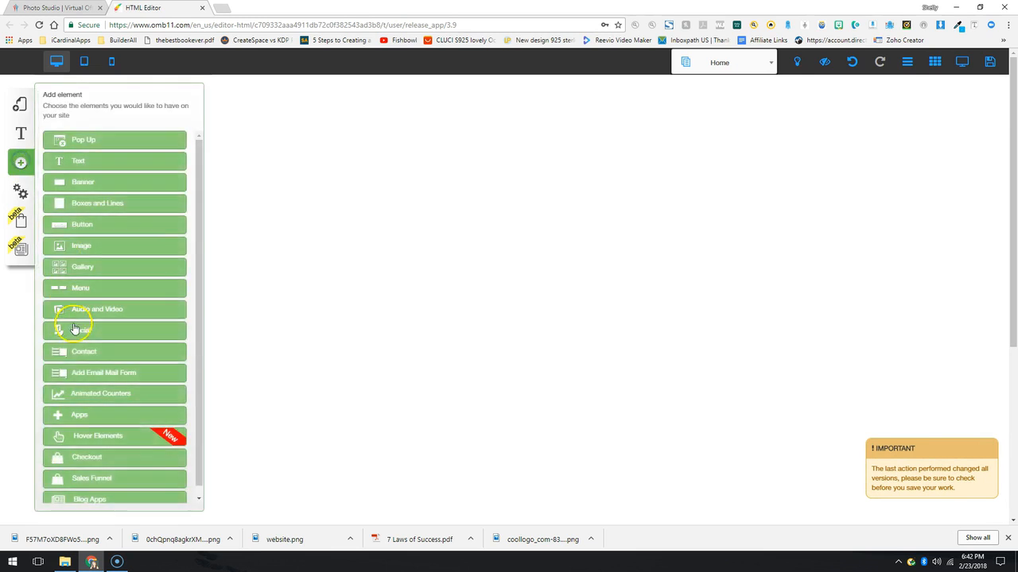
{"action": "left_click", "coordinate": [83, 415]}
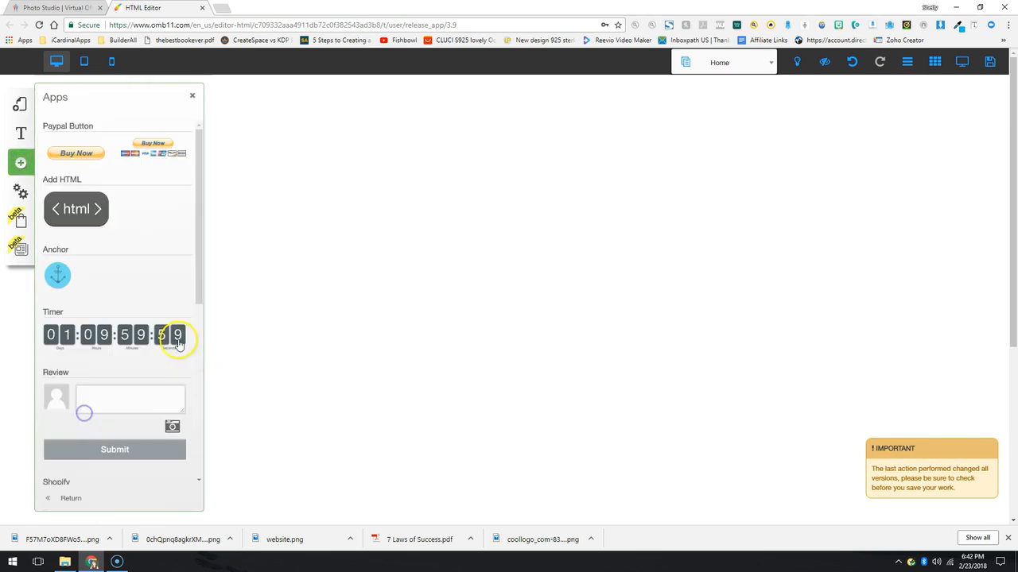
{"action": "left_click", "coordinate": [89, 211]}
{"action": "left_click", "coordinate": [498, 256]}
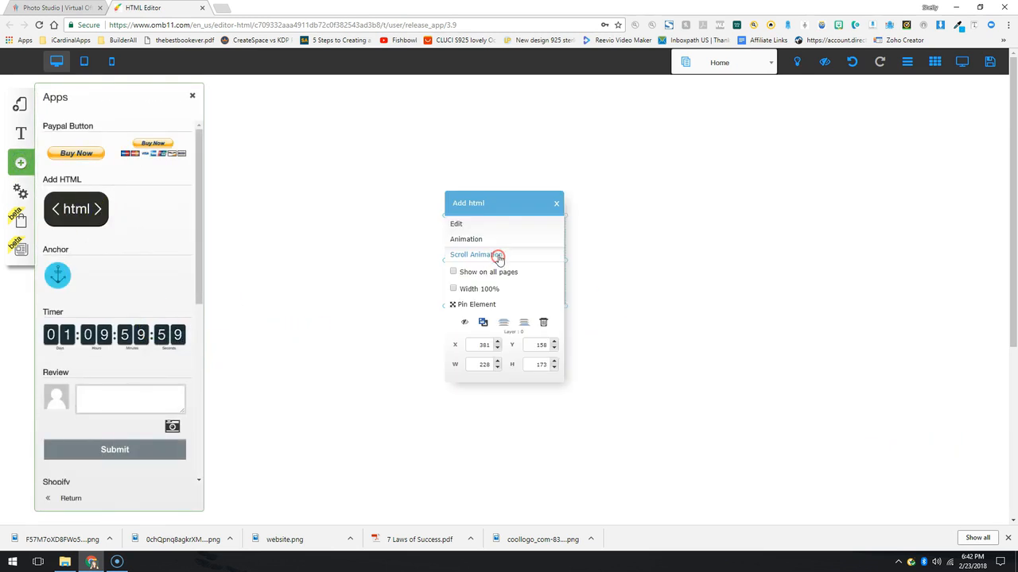
Open the HTML element's code and paste the copied rotation div on a new line inside the body
{"action": "left_click", "coordinate": [466, 220]}
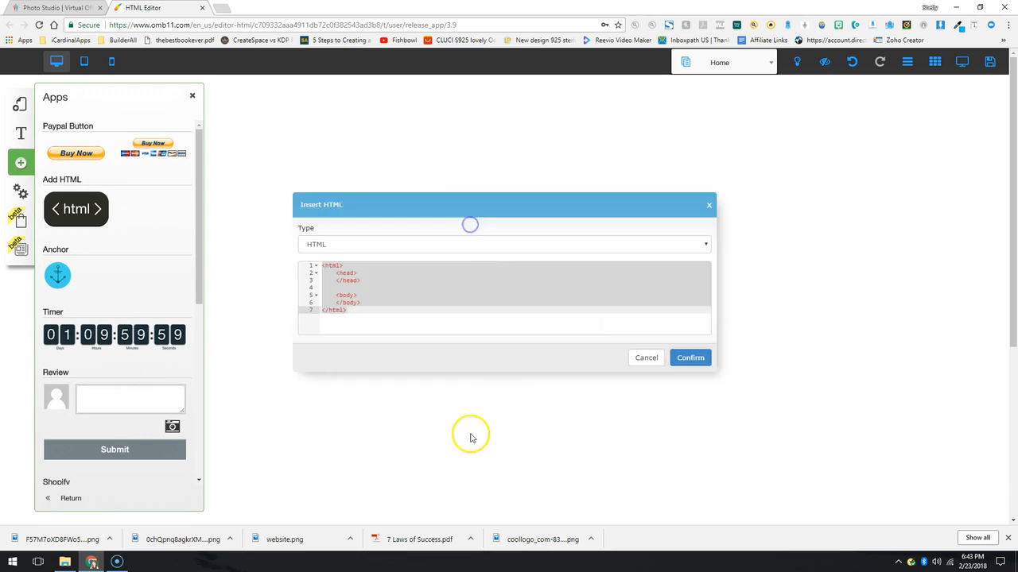
{"action": "left_click", "coordinate": [364, 296]}
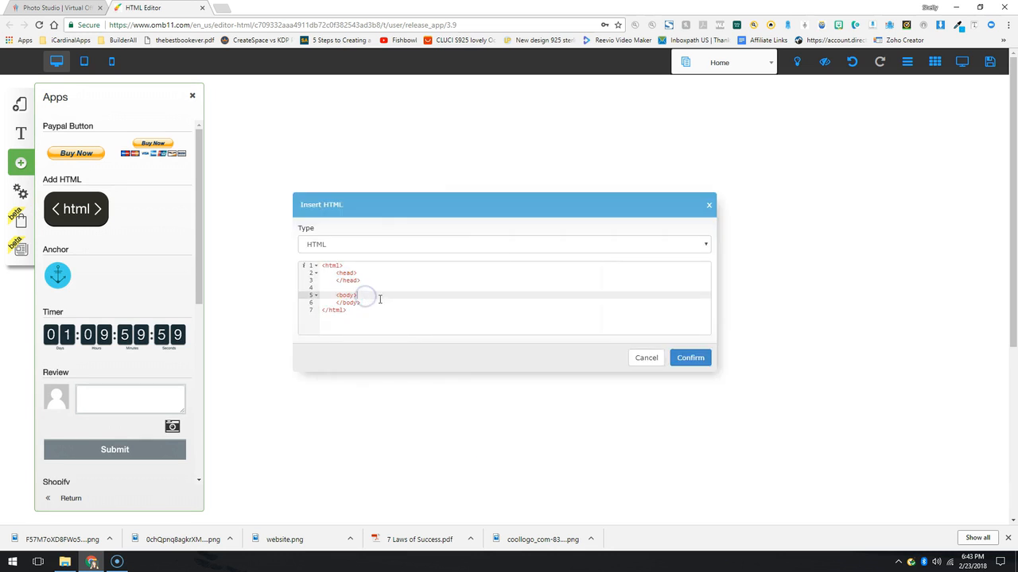
{"action": "key", "text": "Return"}
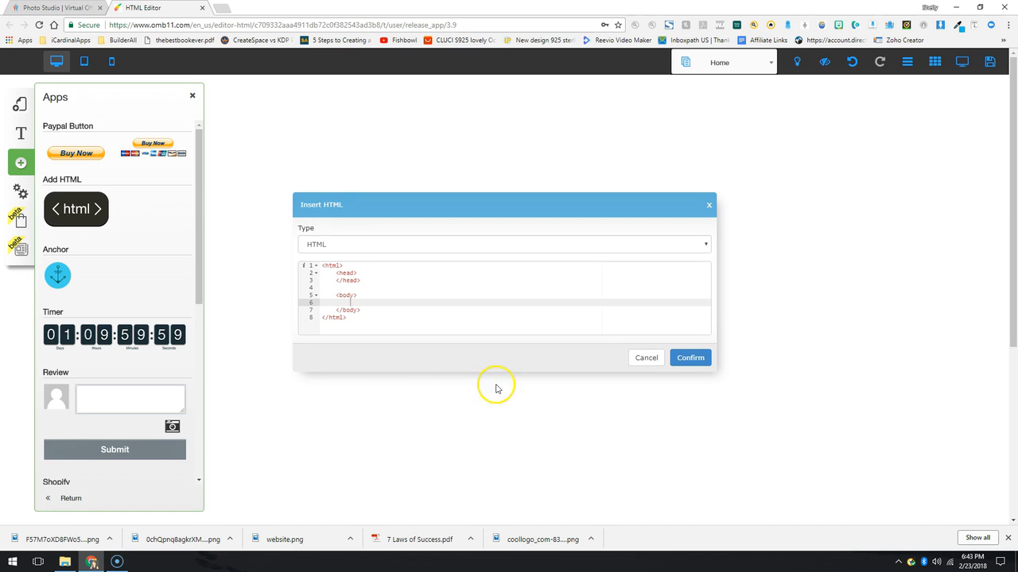
{"action": "key", "text": "ctrl+v"}
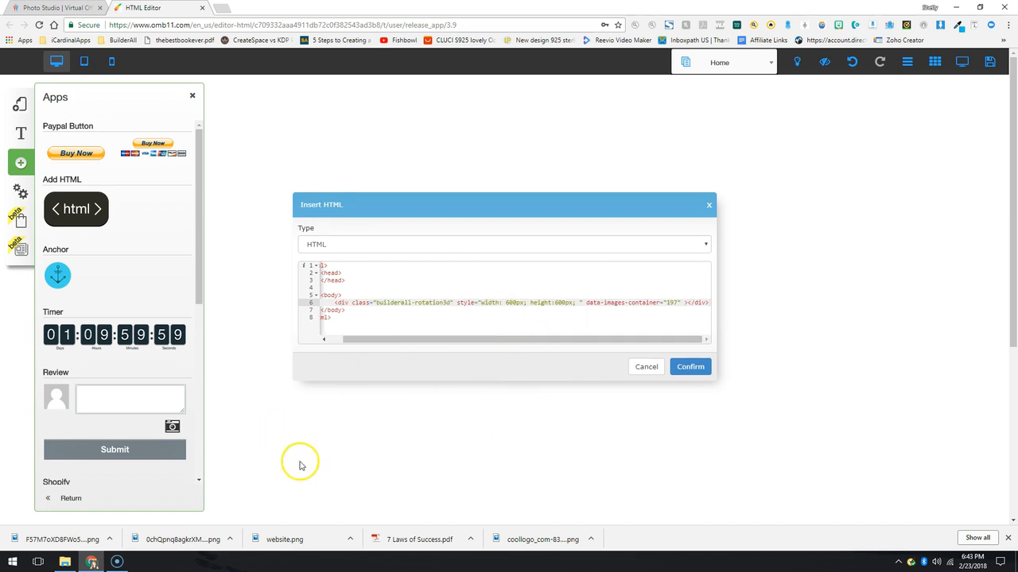
Switch back to Photo Studio and copy the embed script that goes before the closing head tag
{"action": "left_click", "coordinate": [60, 7]}
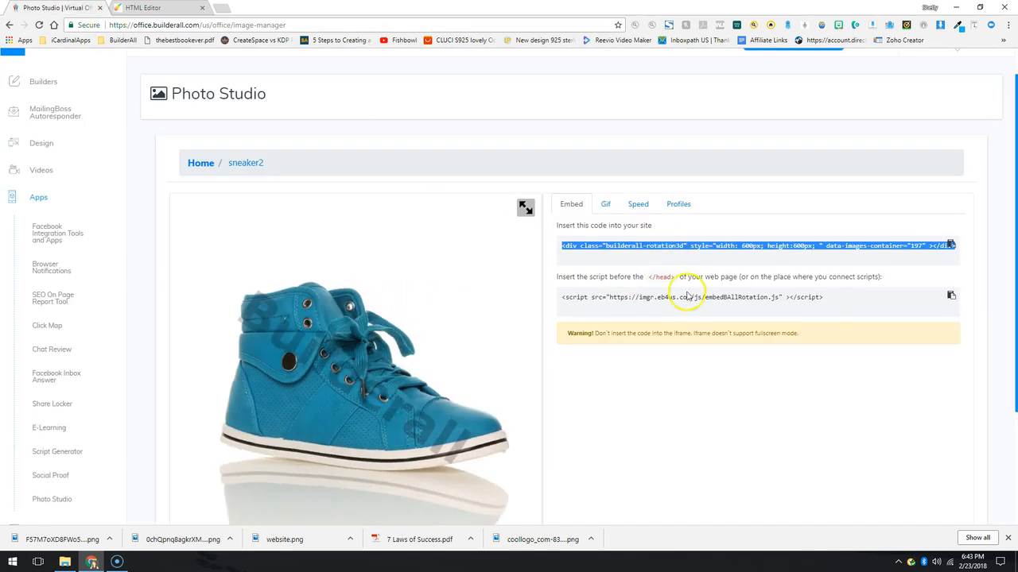
{"action": "left_click", "coordinate": [787, 296]}
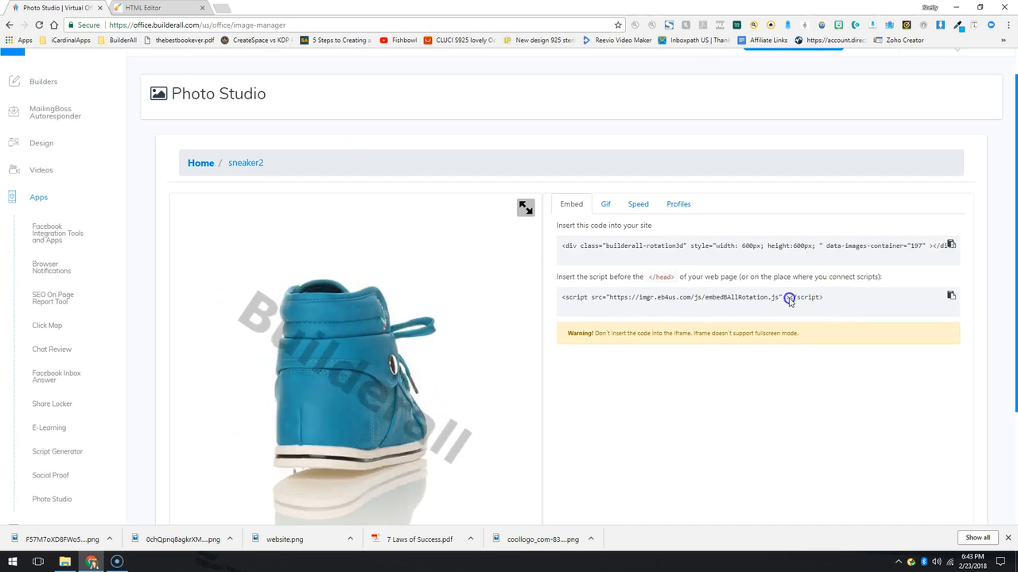
{"action": "left_click", "coordinate": [951, 296]}
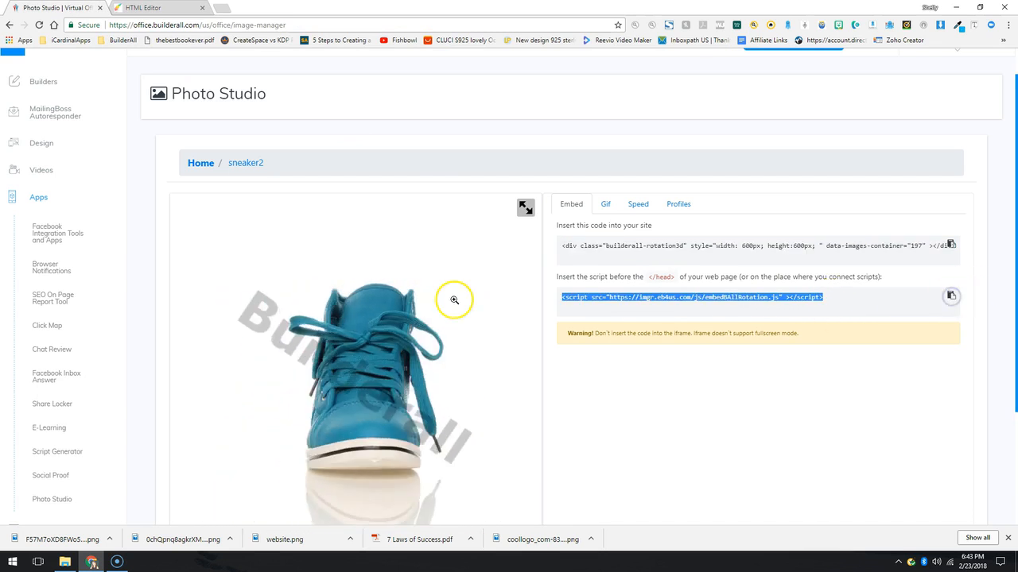
Return to the HTML Editor, paste the script on a new line inside the head, and confirm the code
{"action": "left_click", "coordinate": [165, 11]}
{"action": "left_click", "coordinate": [347, 272]}
{"action": "key", "text": "Return"}
{"action": "key", "text": "ctrl+v"}
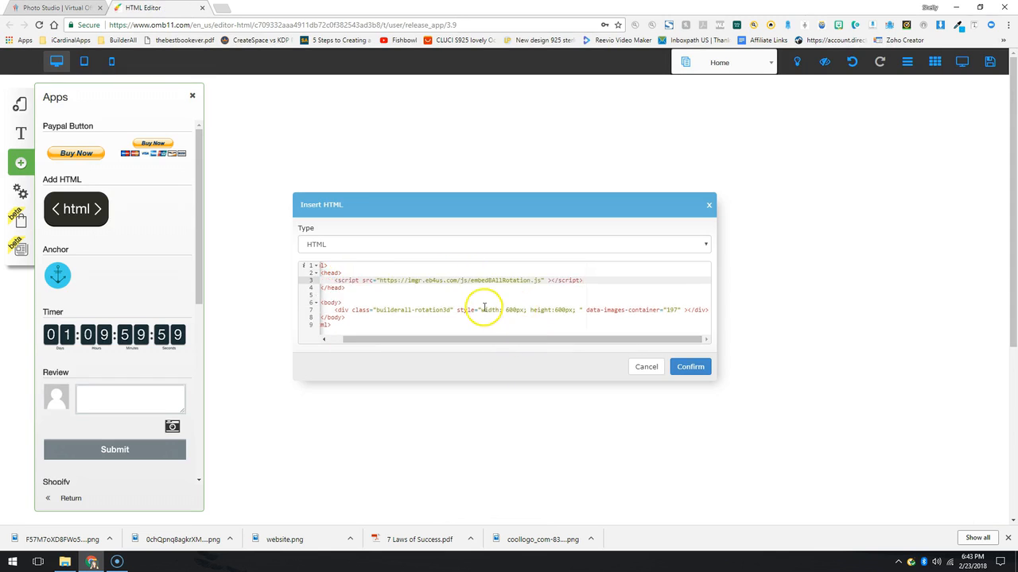
{"action": "left_click", "coordinate": [689, 367]}
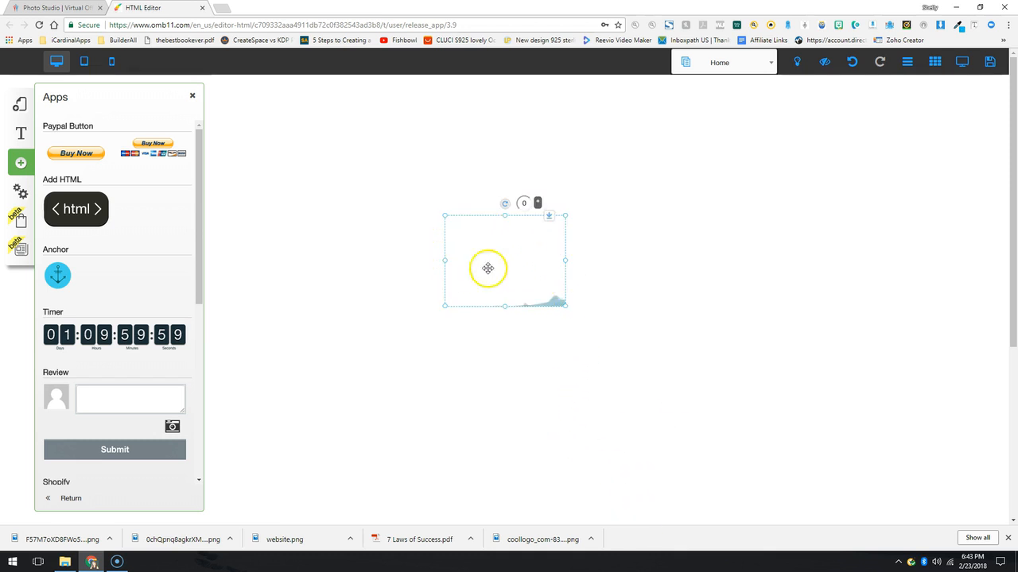
Close the Apps list, then enlarge and reposition the HTML element so the whole sneaker rotation fits on the page
{"action": "left_click", "coordinate": [192, 95]}
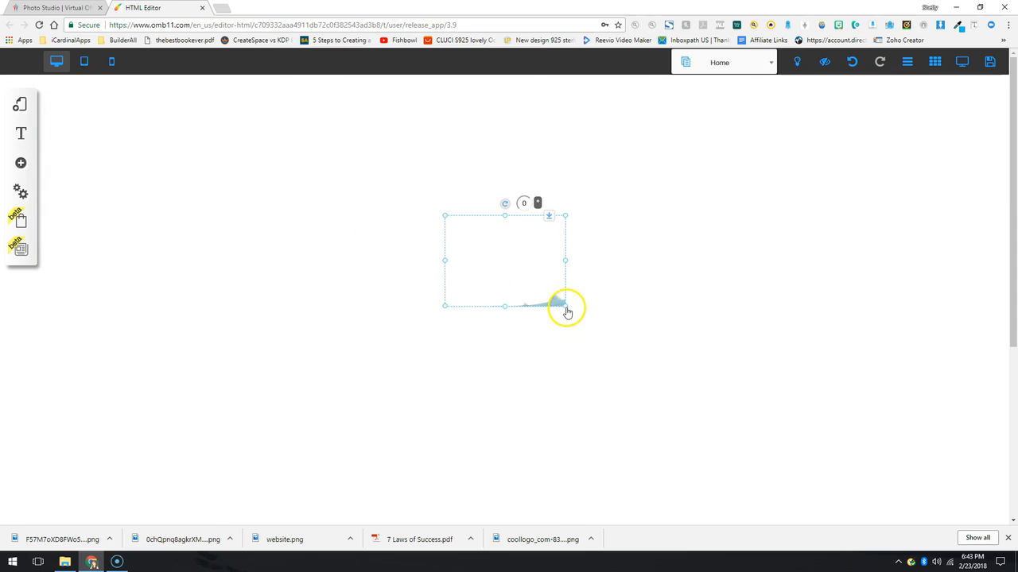
{"action": "left_click_drag", "start_coordinate": [574, 315], "coordinate": [791, 517]}
{"action": "left_click_drag", "start_coordinate": [711, 400], "coordinate": [600, 325]}
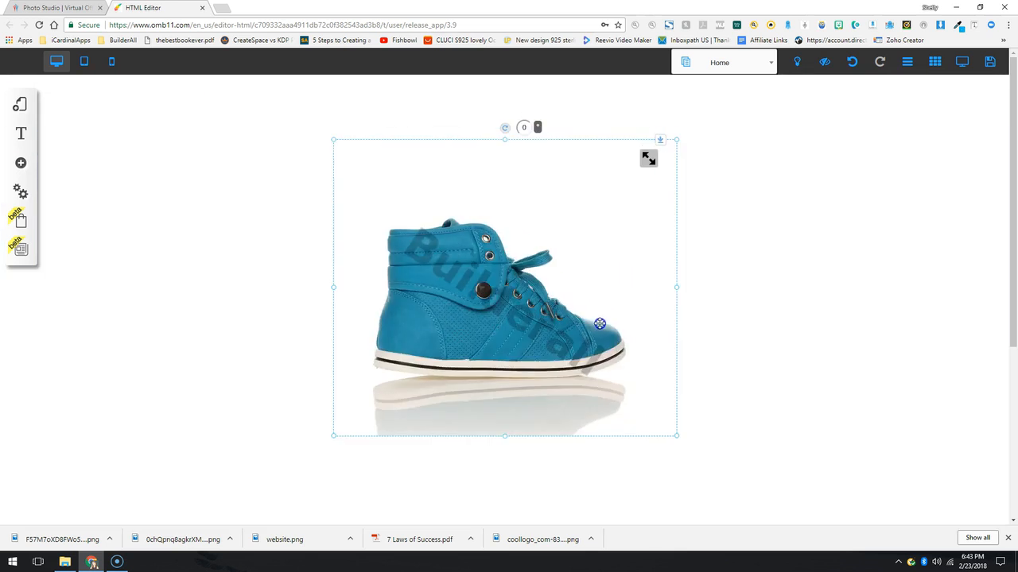
{"action": "left_click_drag", "start_coordinate": [675, 436], "coordinate": [710, 469]}
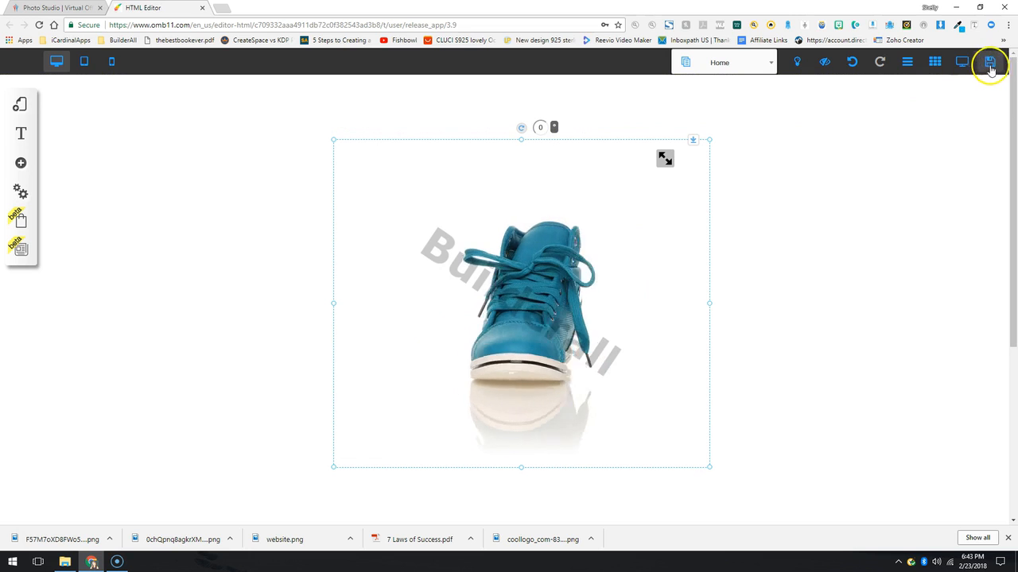
Preview the page, rotate the embedded sneaker, and check its full-screen view before returning to the normal preview
{"action": "left_click", "coordinate": [962, 62]}
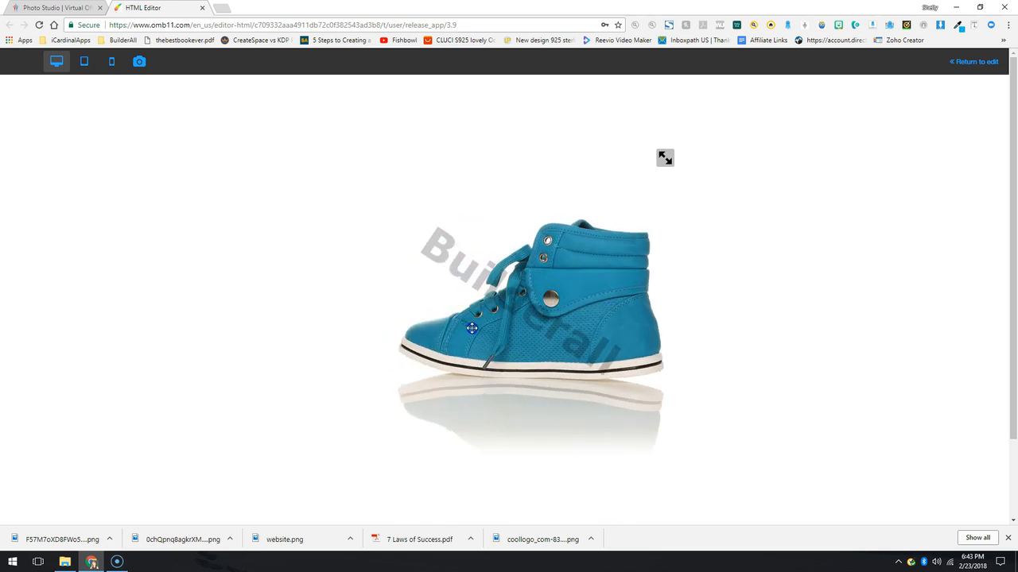
{"action": "left_click_drag", "start_coordinate": [481, 321], "coordinate": [616, 326]}
{"action": "left_click_drag", "start_coordinate": [483, 337], "coordinate": [605, 333]}
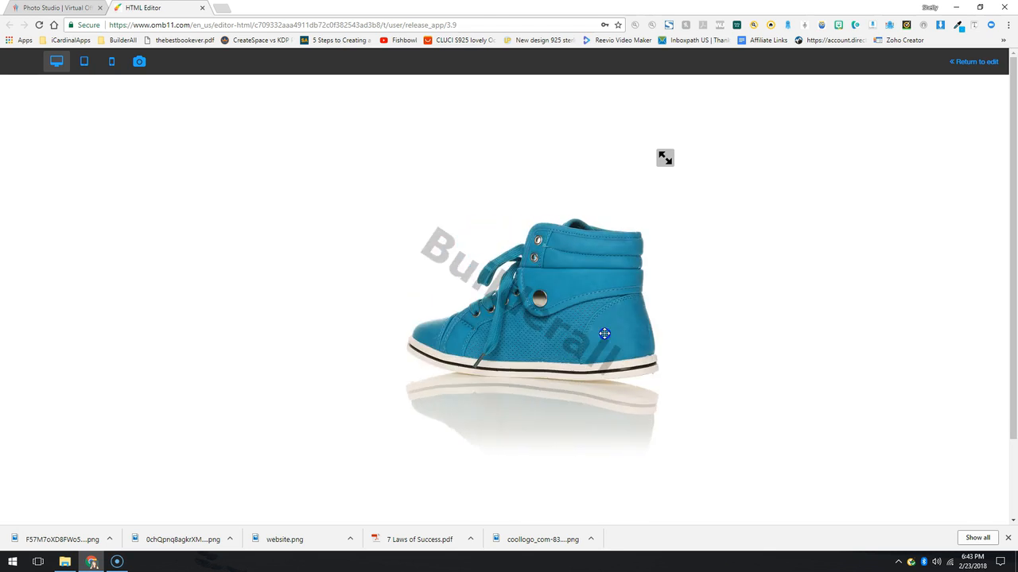
{"action": "left_click", "coordinate": [665, 158]}
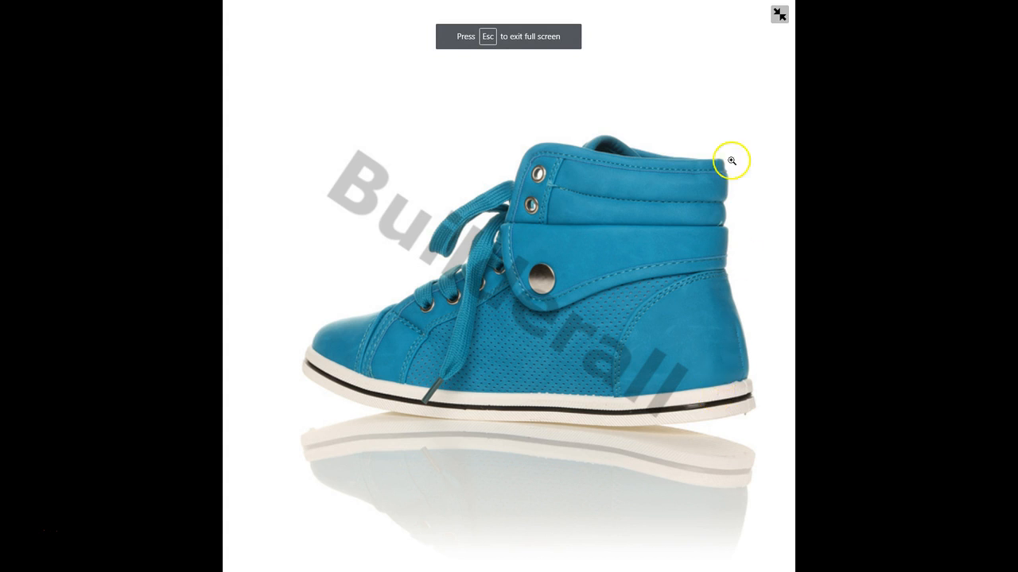
{"action": "left_click", "coordinate": [779, 13]}
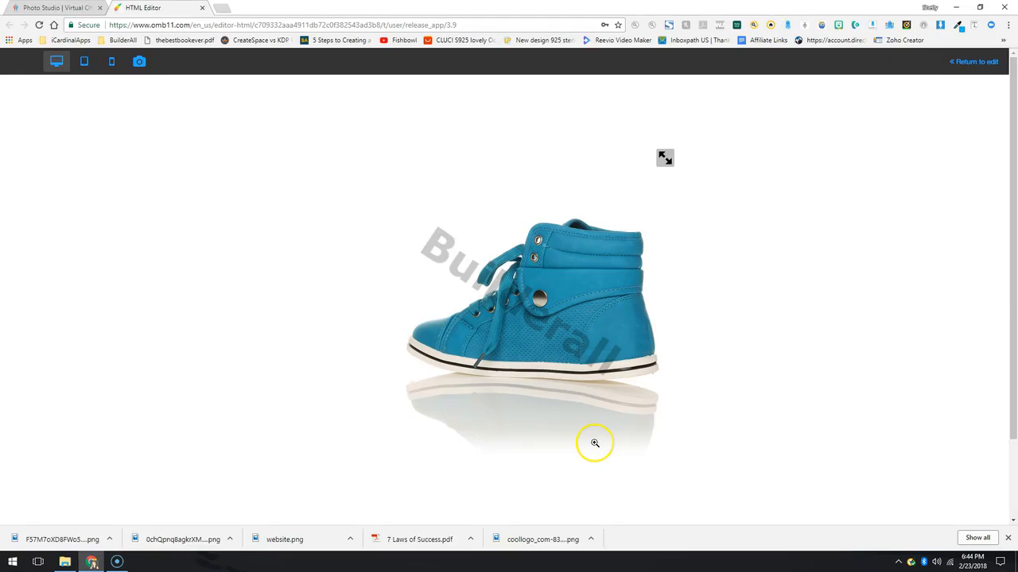
{"action": "left_click_drag", "start_coordinate": [649, 427], "coordinate": [15, 408]}
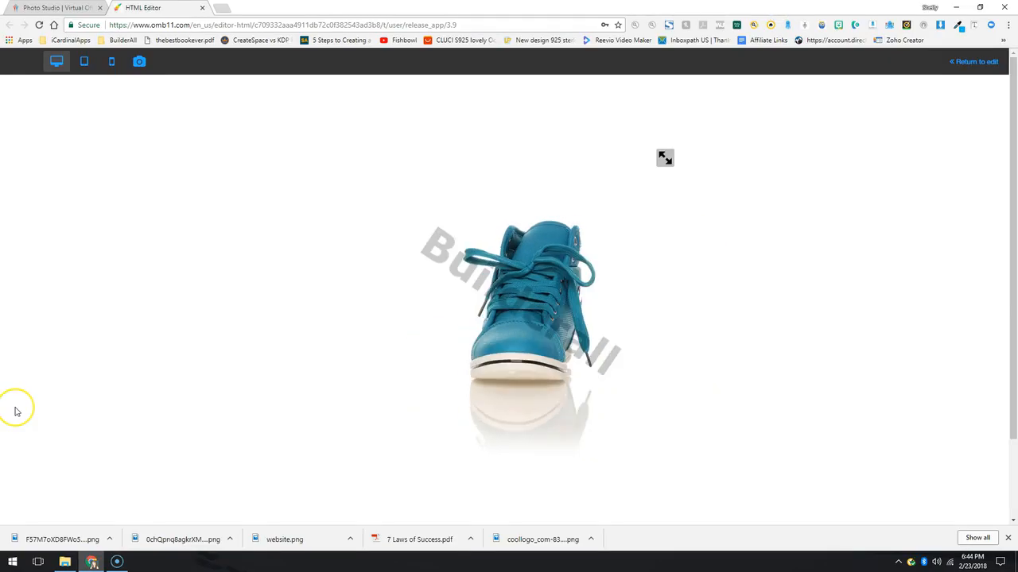